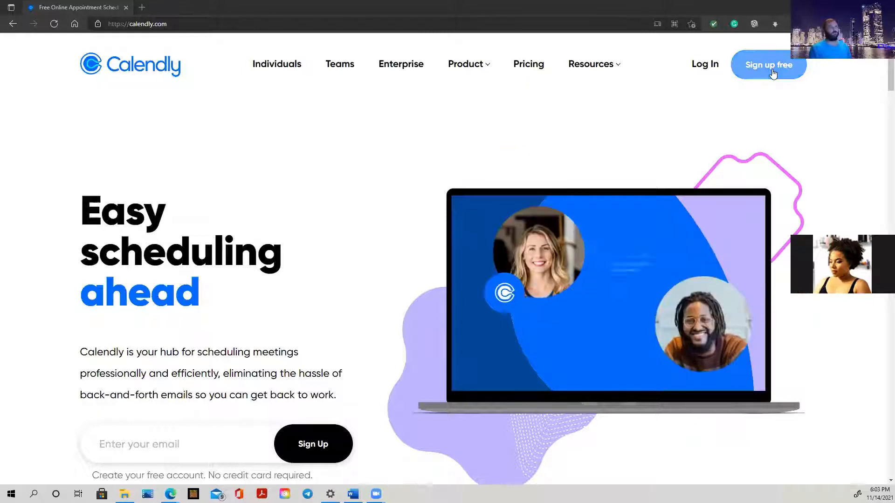
Start a free Calendly sign-up using a saved work e-mail address from autofill.
click(772, 73)
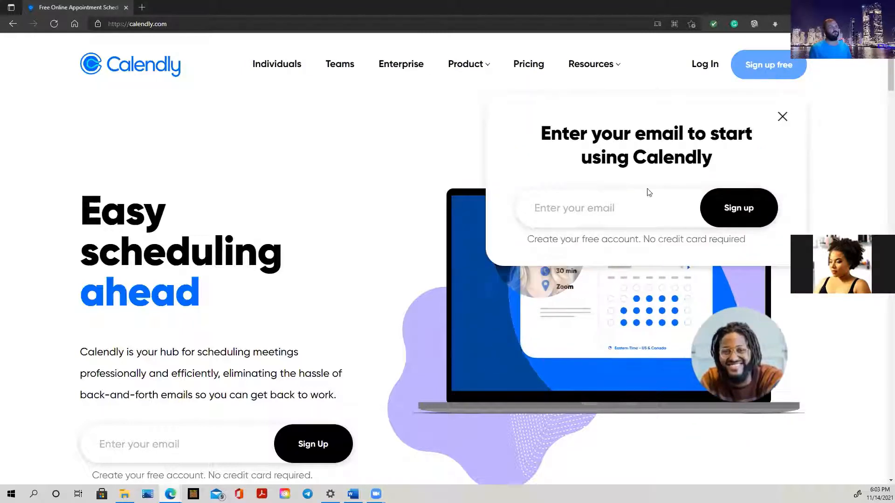
click(582, 211)
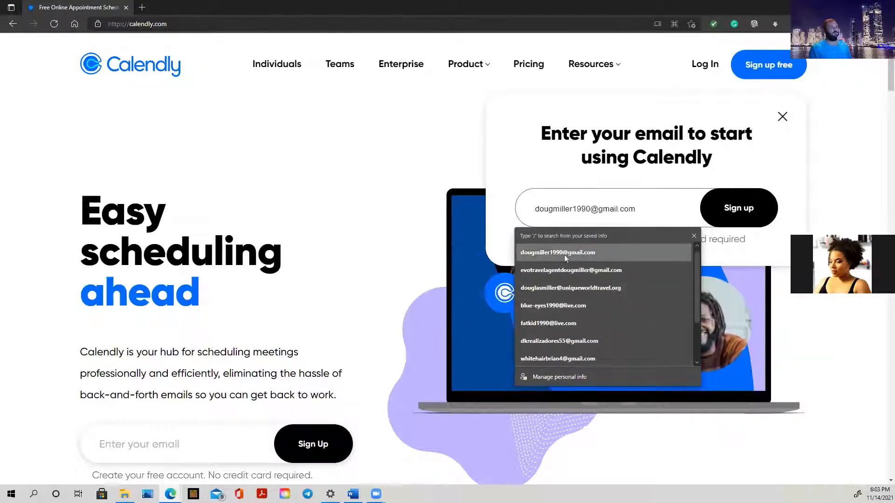
click(575, 288)
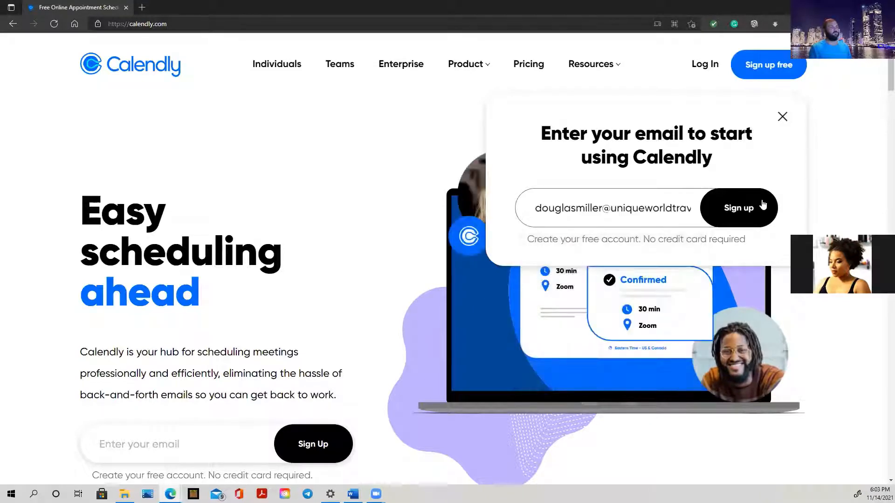
click(748, 214)
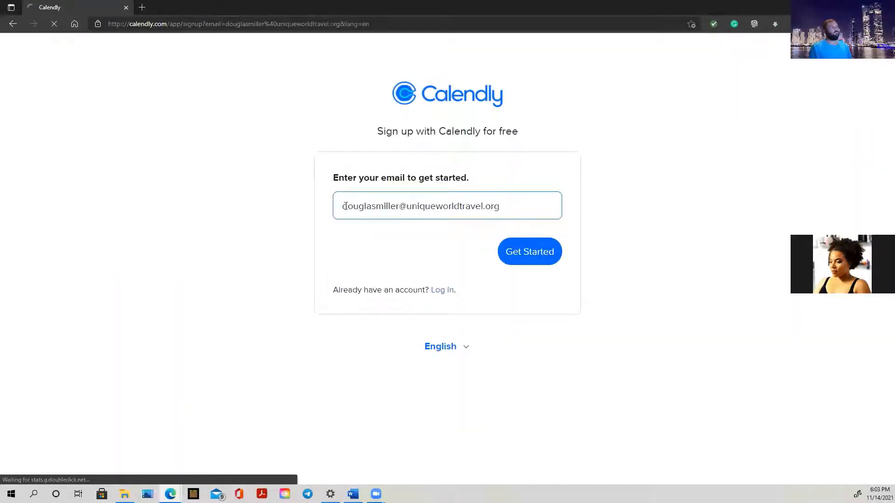
Replace the rejected sign-up e-mail with a different saved address and retry.
click(534, 259)
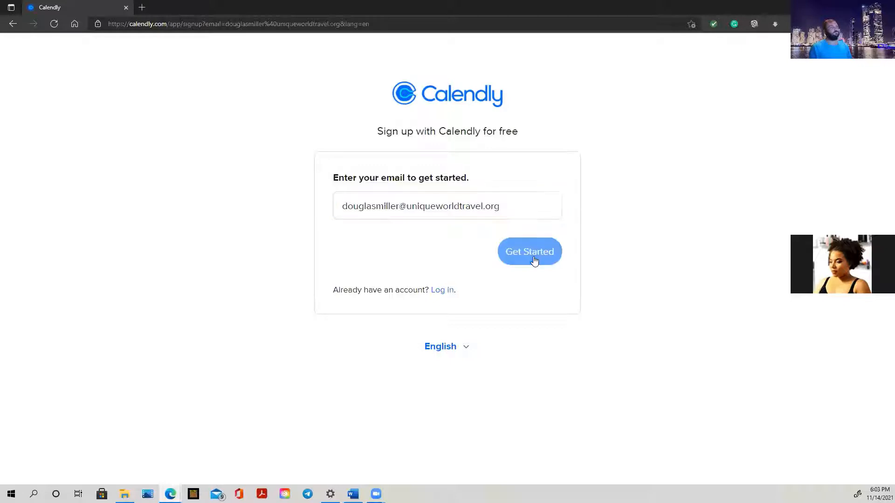
click(512, 208)
triple_click(512, 209)
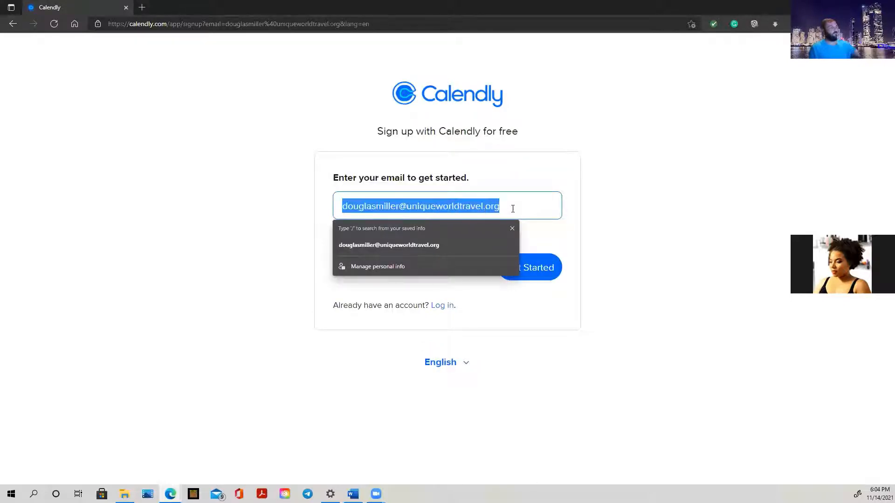
text(e)
click(431, 244)
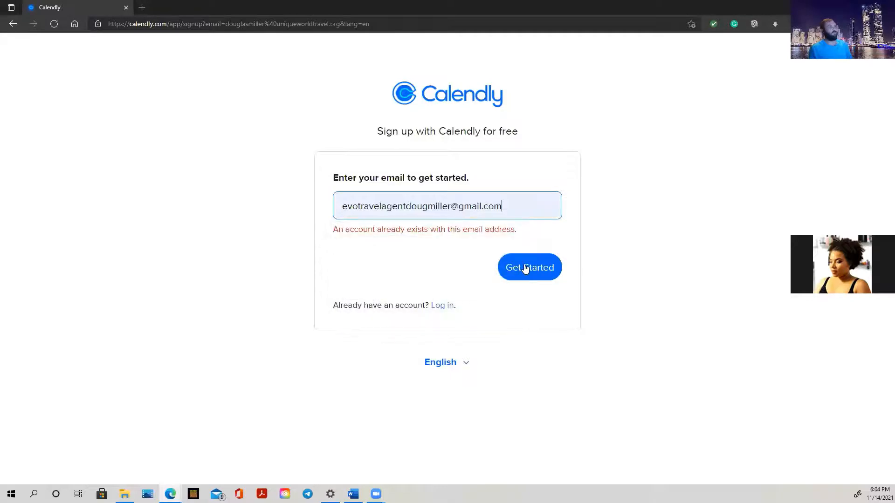
click(529, 268)
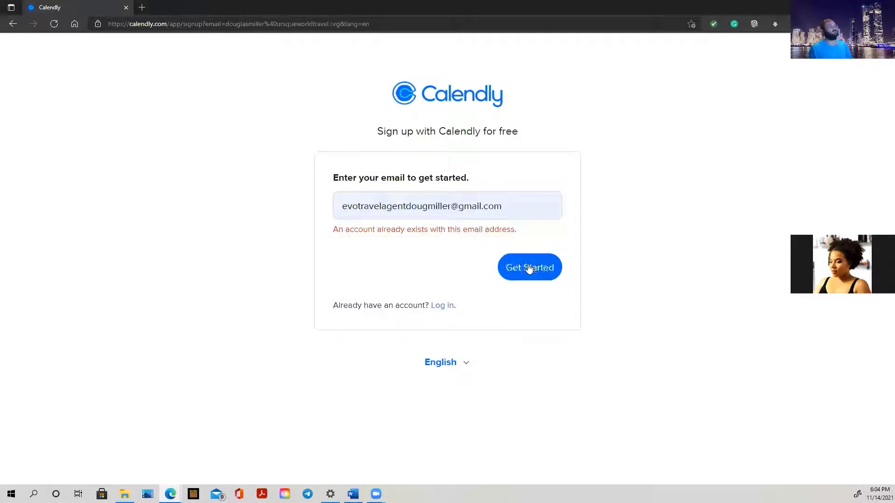
Try another saved e-mail address, then choose to sign up with Google instead.
triple_click(511, 207)
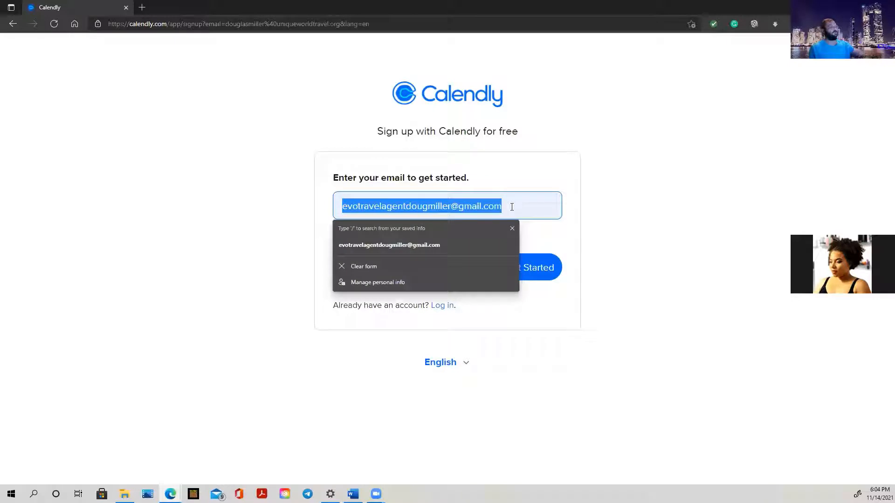
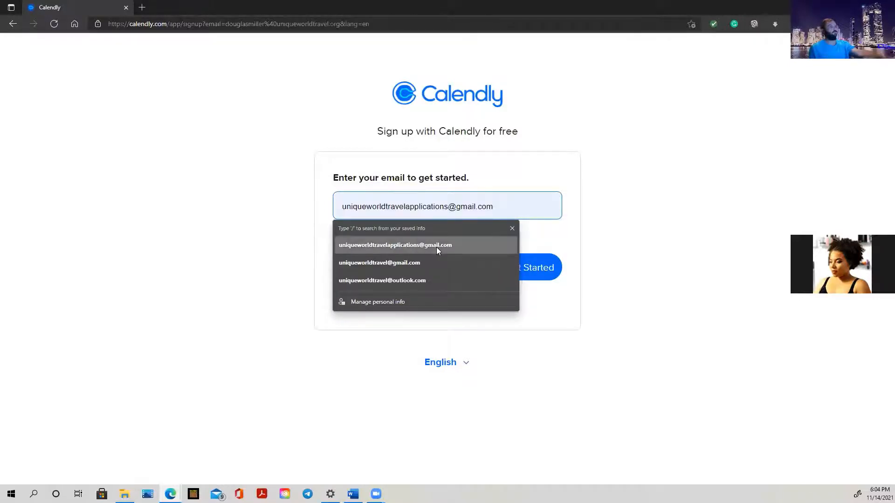
click(437, 246)
click(526, 265)
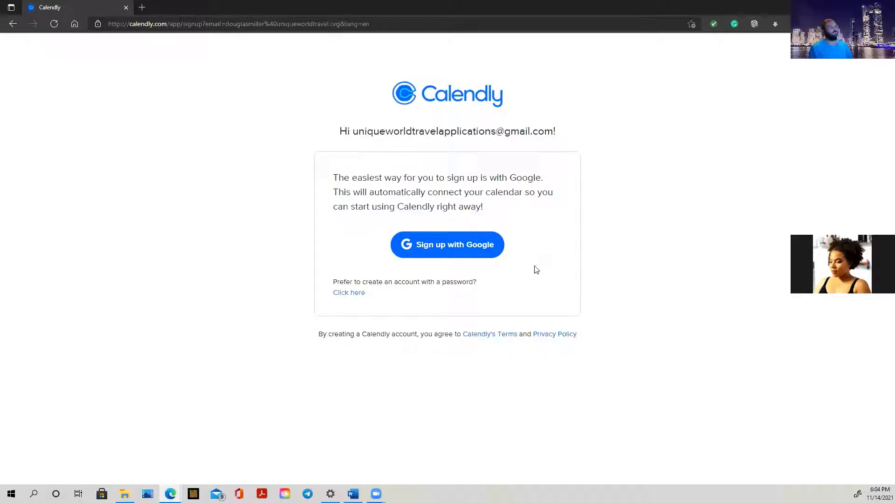
click(475, 255)
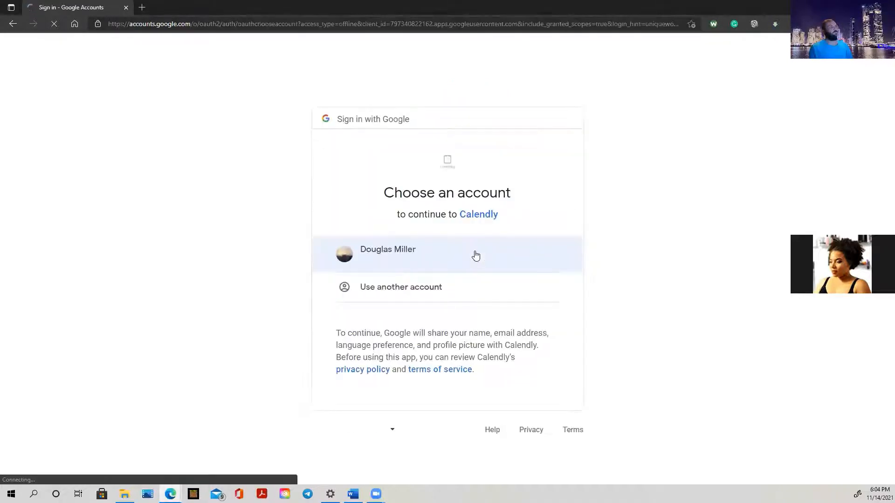
Pick the Google account and allow Calendly access to its calendars.
click(418, 265)
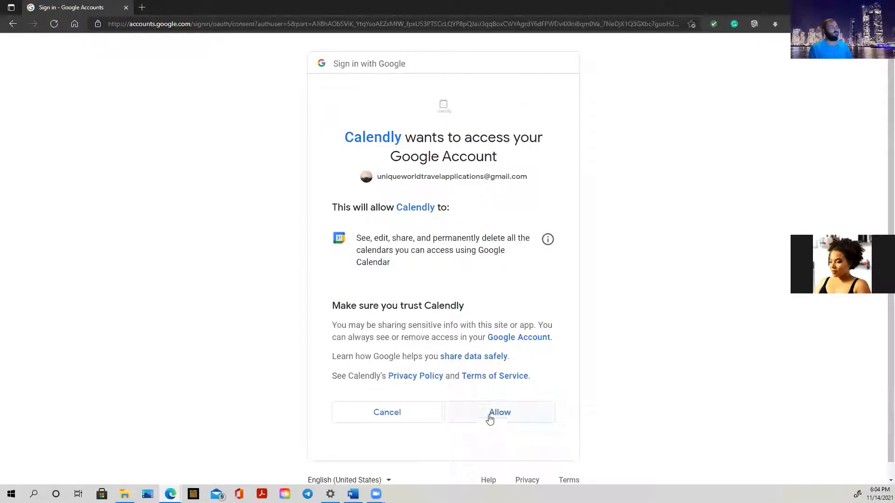
click(489, 418)
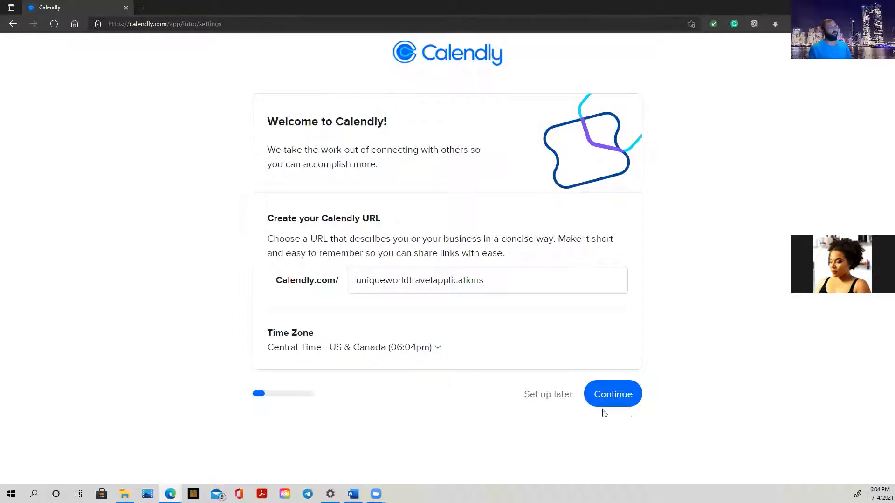
Keep the suggested URL and calendar, skip availability, and finish onboarding with role Other.
click(623, 402)
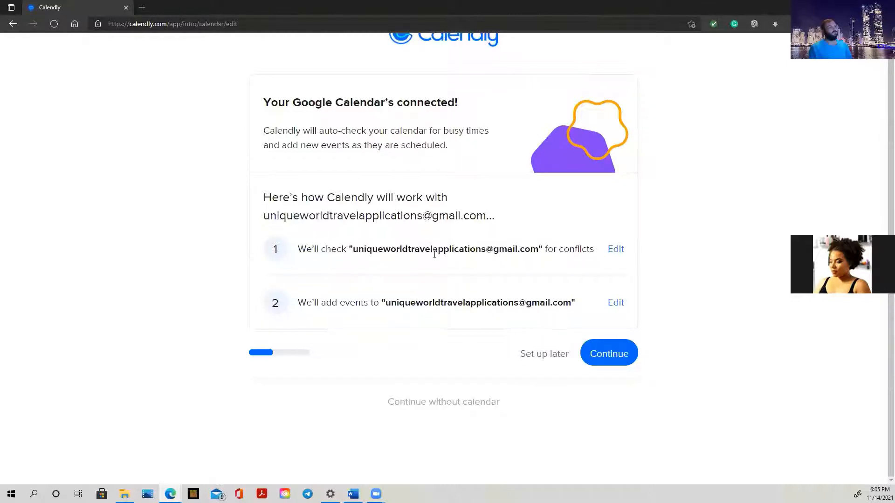
click(609, 353)
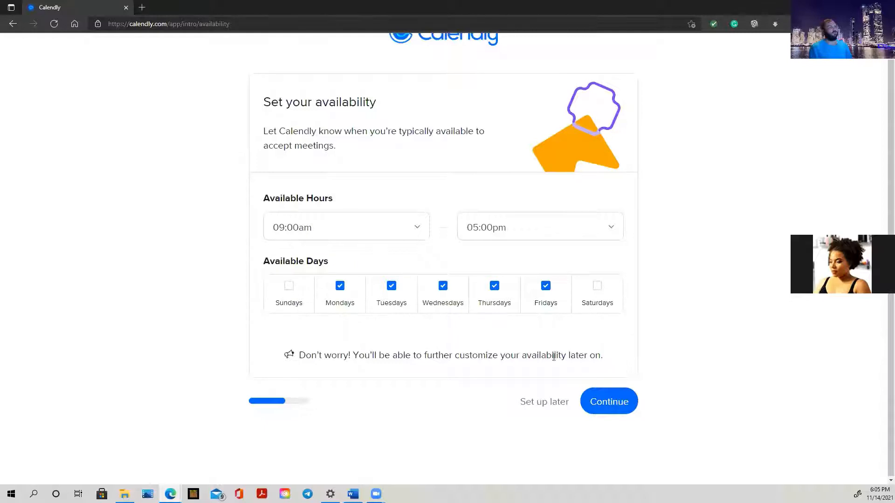
click(547, 404)
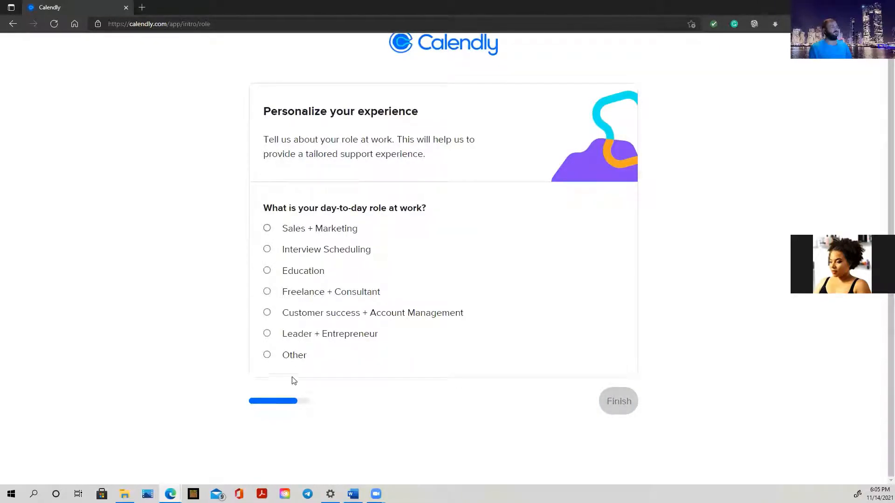
click(300, 355)
click(619, 404)
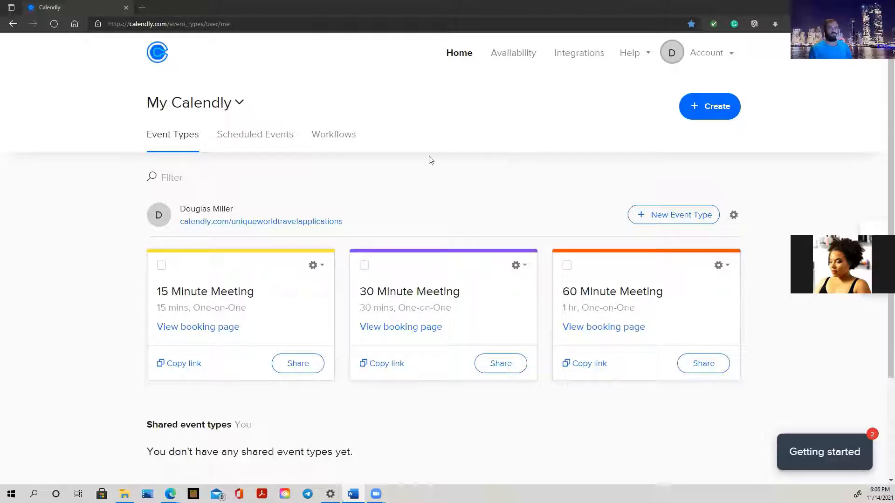
Begin a new event type from the Event Types dashboard.
click(665, 222)
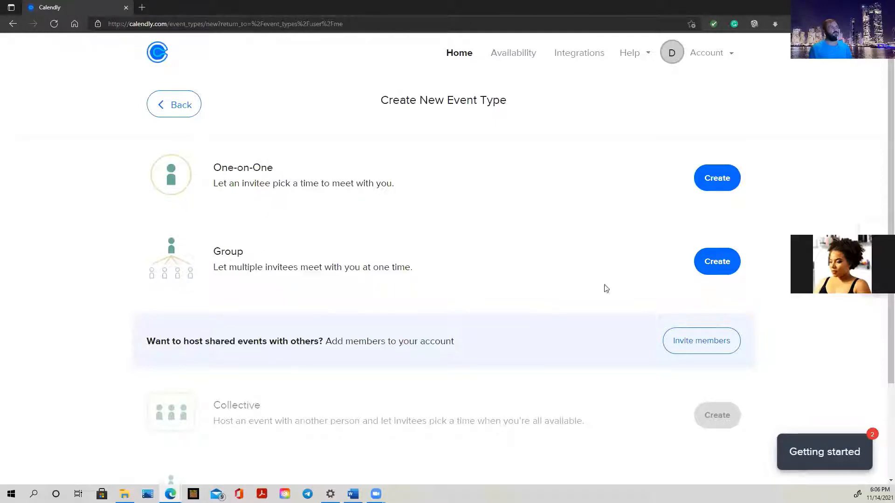
Create a Group event named 'Travel Agent Webinar 60 min' with Zoom as its location.
click(725, 271)
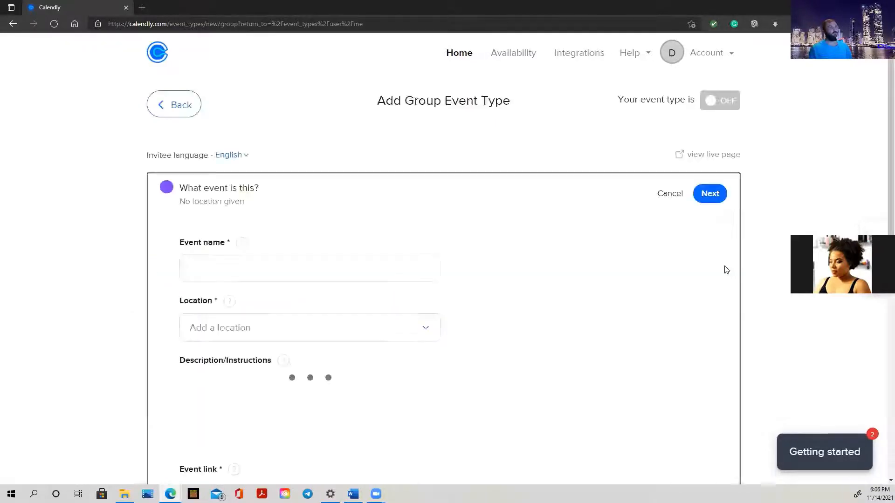
click(271, 271)
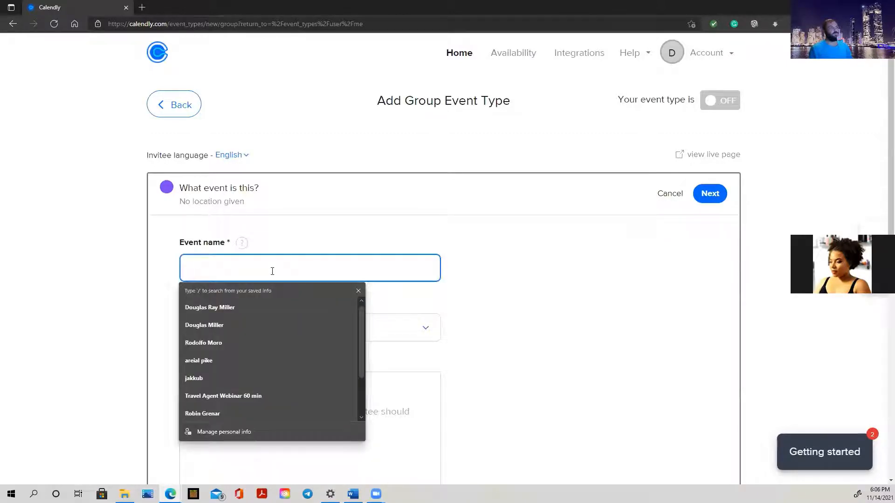
text(Tra)
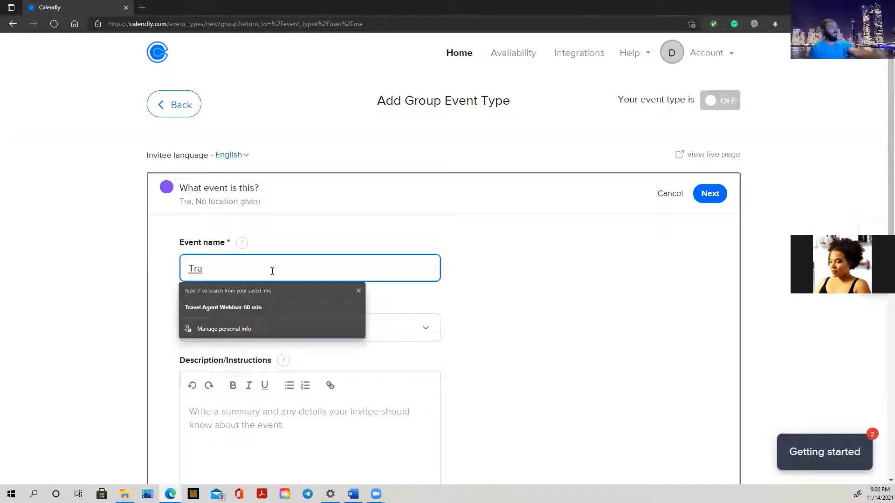
click(251, 308)
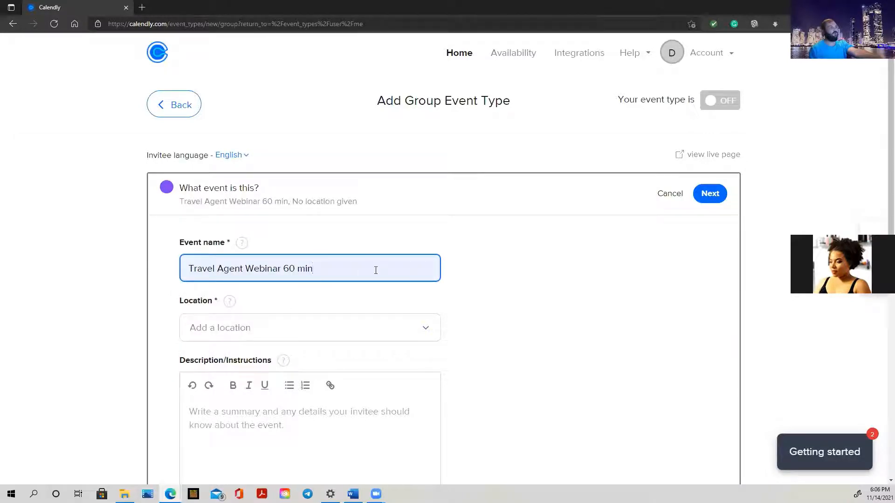
scroll(373, 273, down, 1)
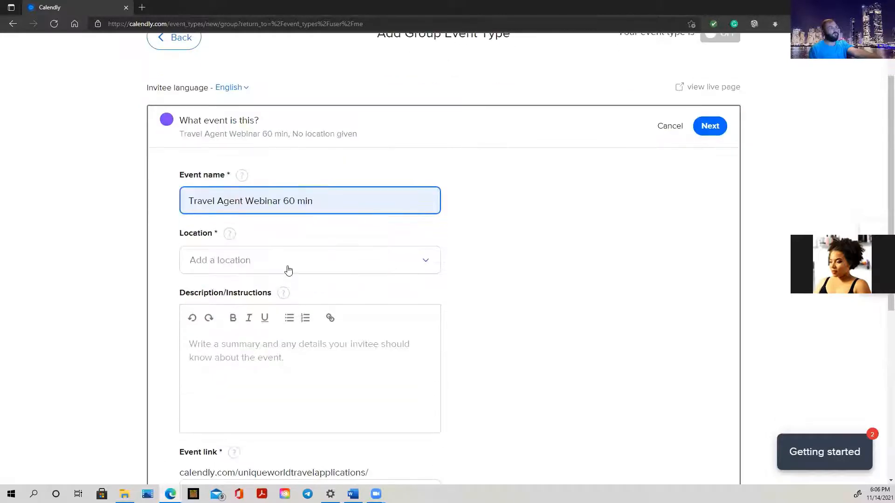
click(288, 271)
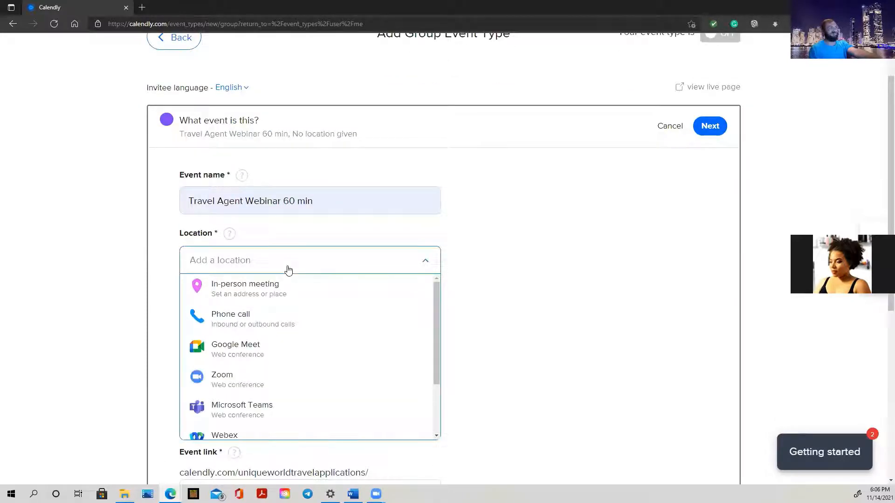
click(242, 377)
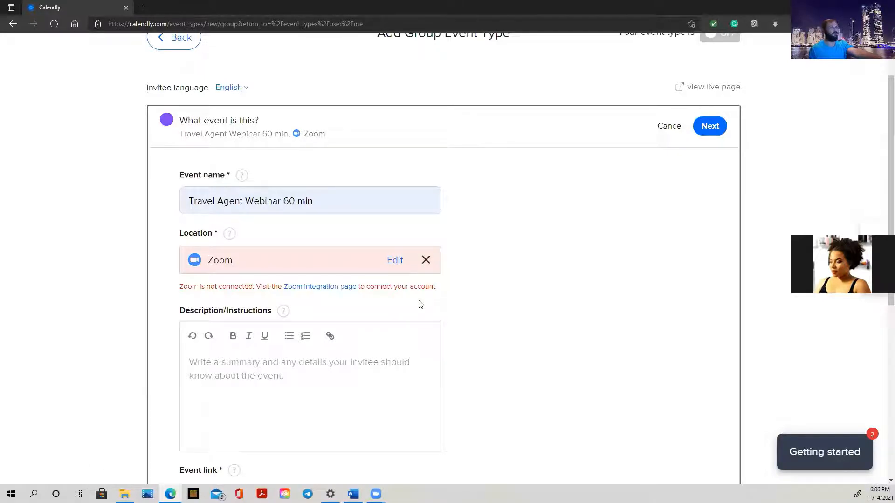
scroll(421, 304, down, 1)
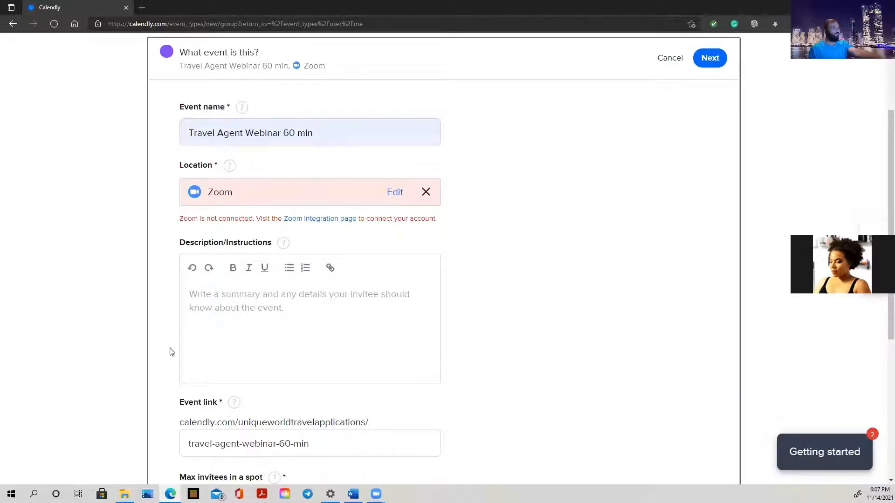
Paste the prepared webinar description into the event's description field.
click(301, 318)
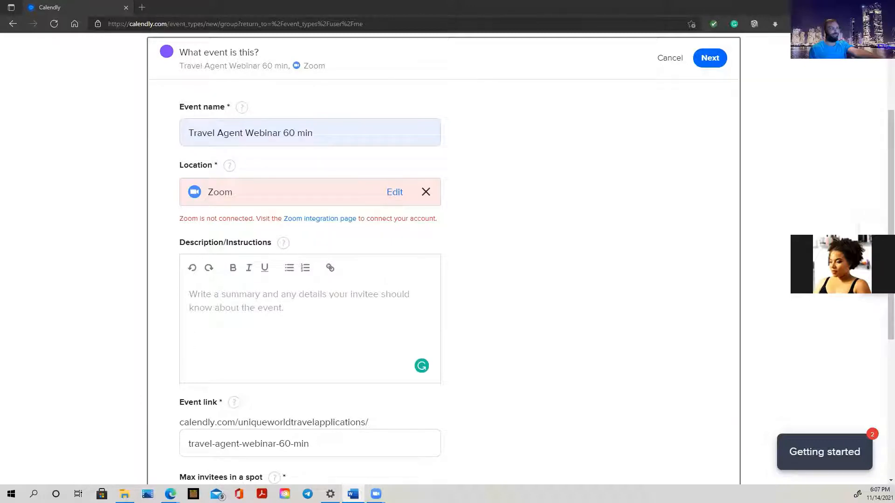
right_click(200, 293)
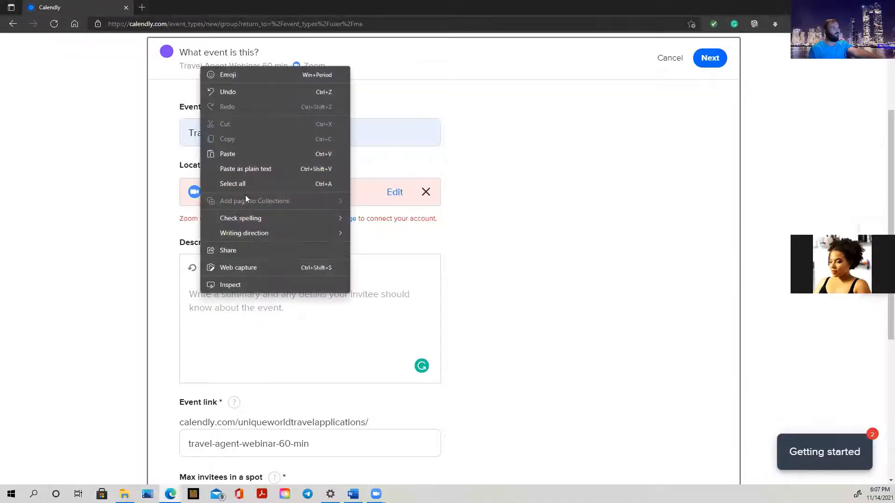
click(255, 153)
Set Max invitees in a spot to 20.
scroll(307, 321, down, 3)
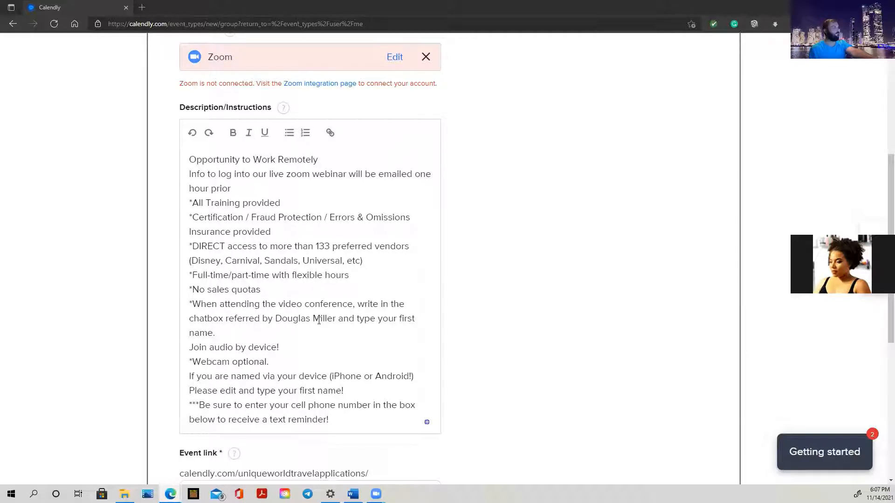
scroll(322, 326, down, 3)
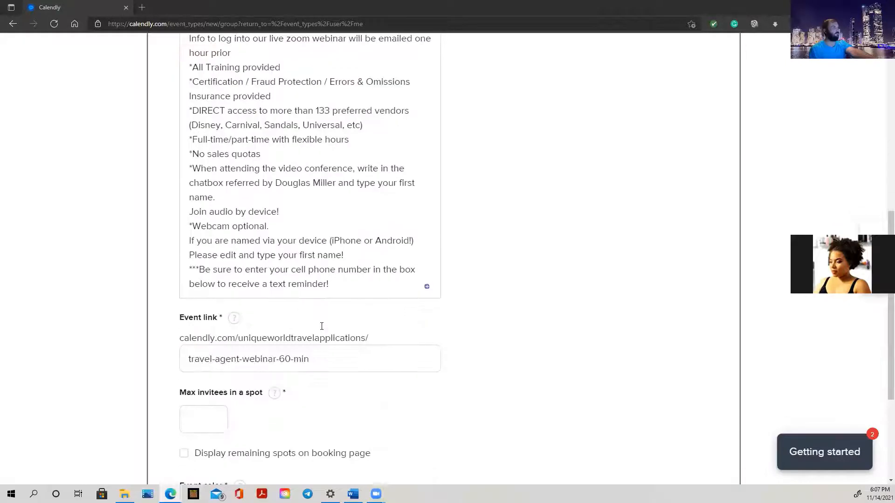
scroll(321, 327, down, 2)
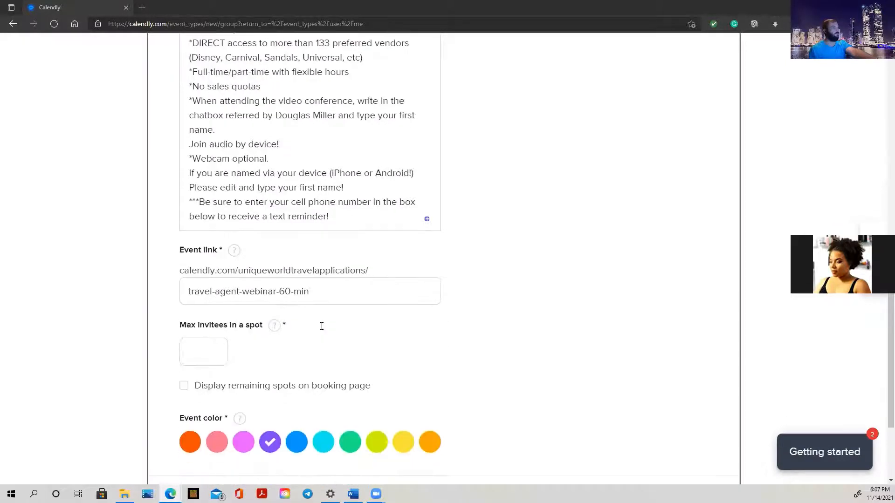
scroll(325, 329, up, 3)
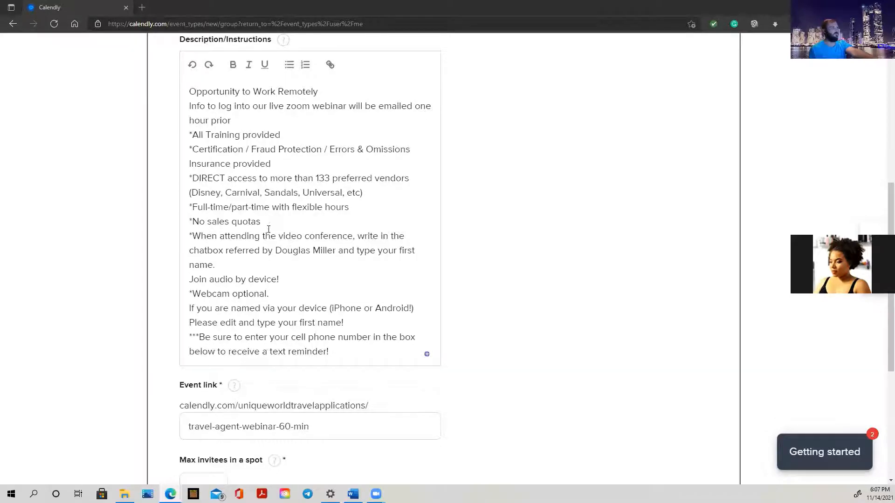
scroll(269, 228, down, 5)
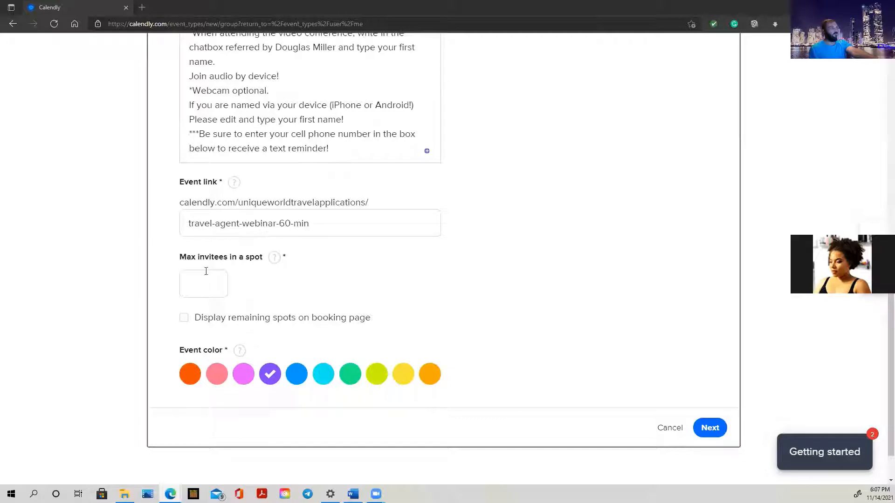
click(192, 282)
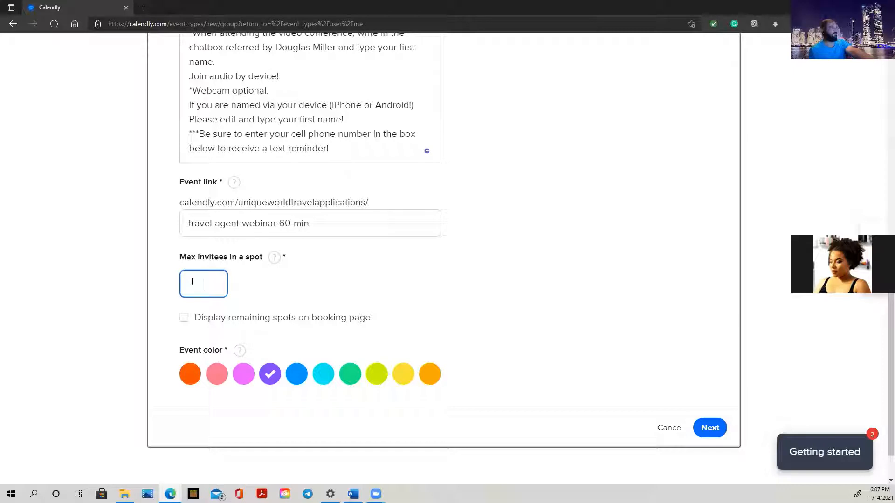
text(20)
Set the webinar's event color to orange.
click(191, 374)
scroll(478, 318, down, 1)
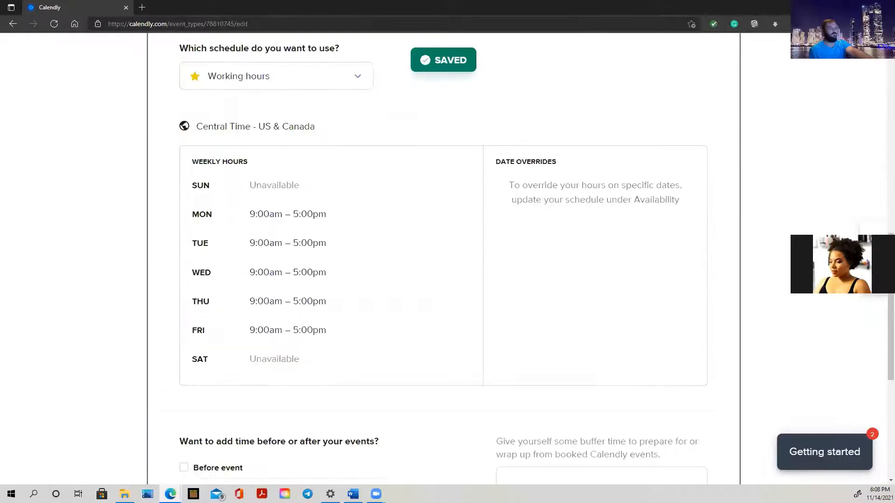
scroll(384, 224, up, 7)
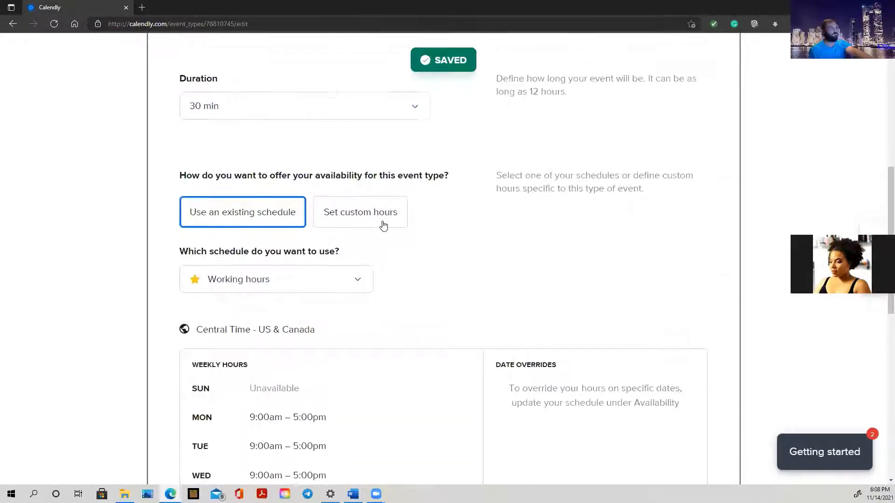
scroll(383, 226, up, 4)
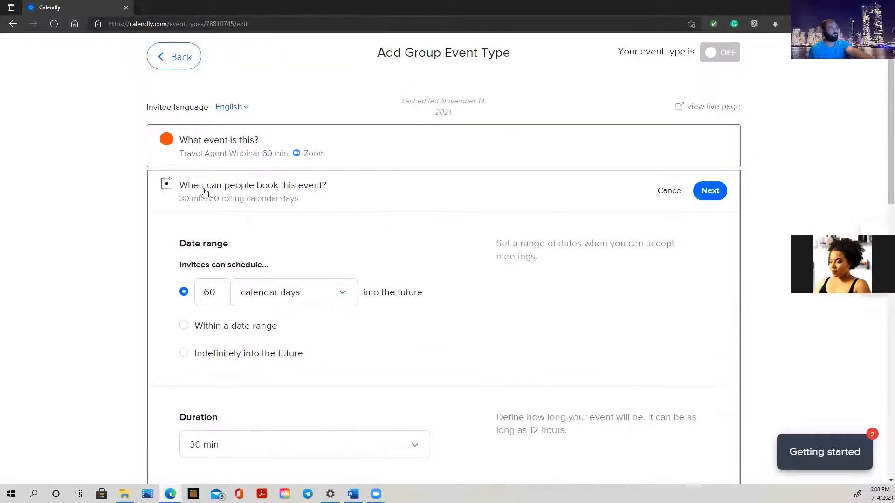
scroll(391, 208, down, 3)
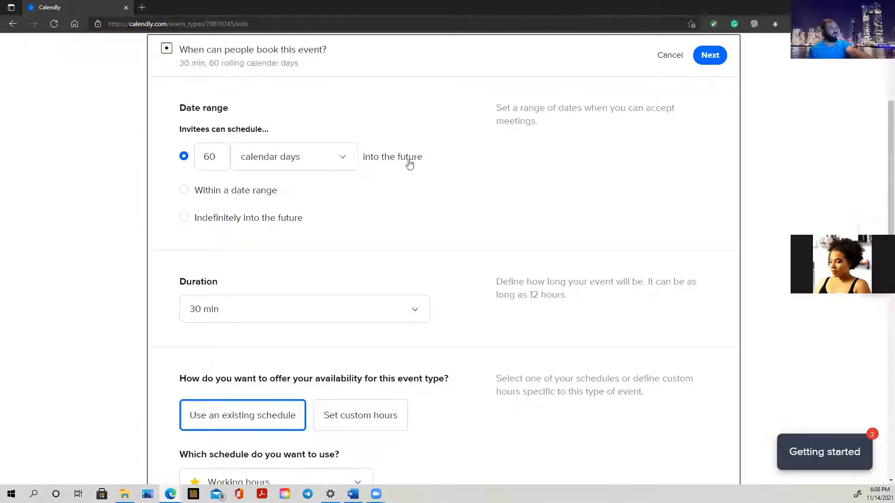
Limit booking to the date range Nov 15 – Nov 17, 2021.
click(340, 160)
click(340, 161)
click(214, 196)
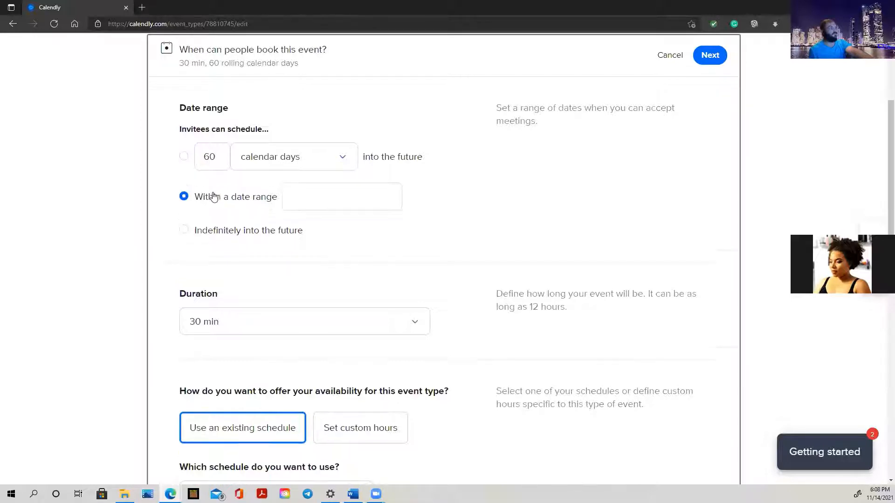
click(362, 203)
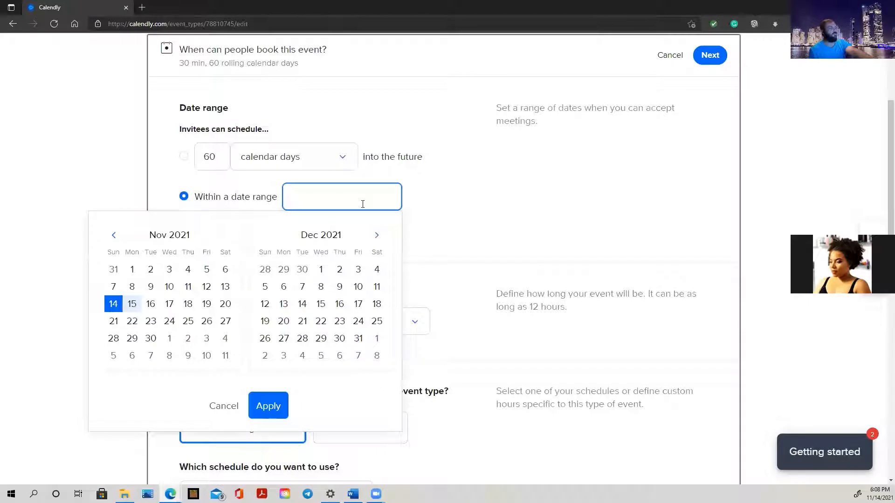
click(131, 305)
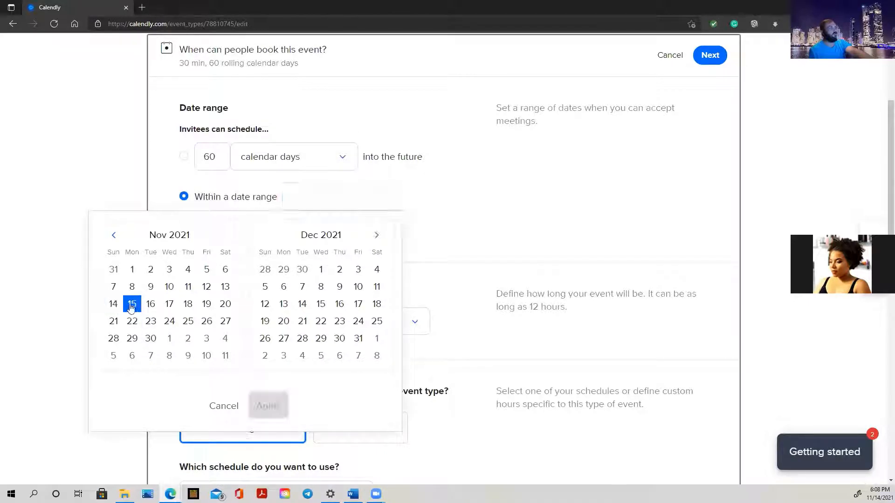
click(169, 305)
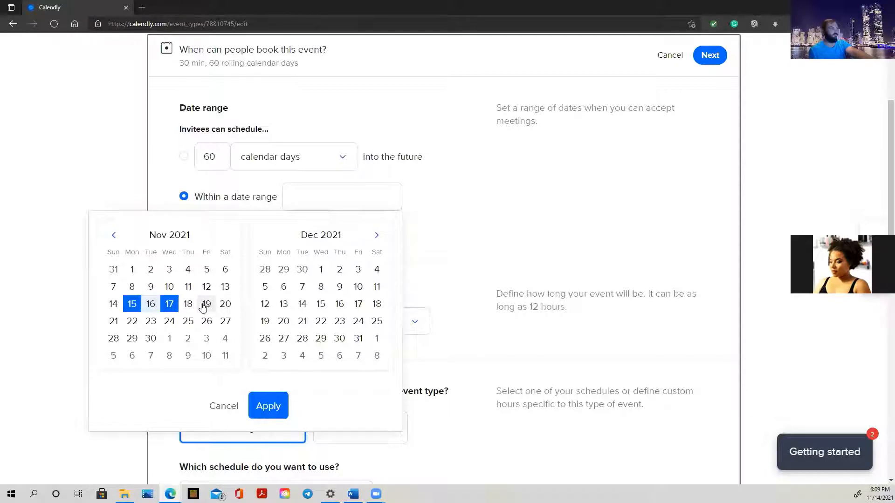
click(271, 406)
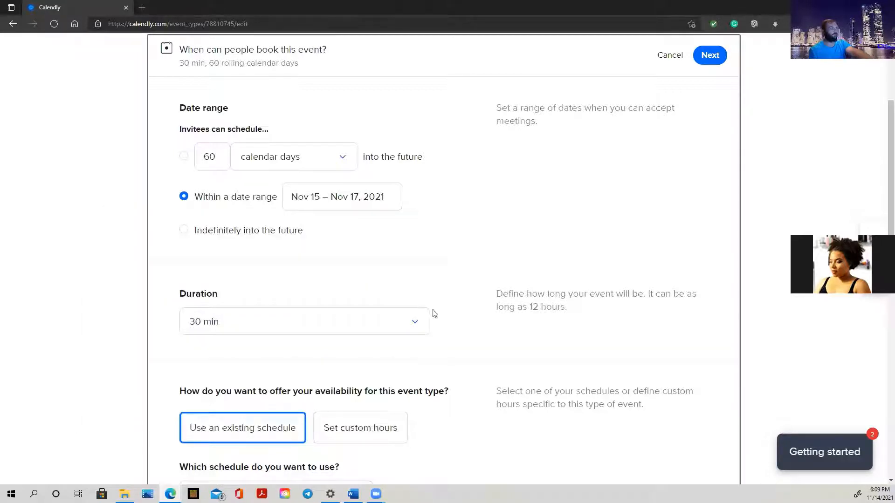
click(333, 325)
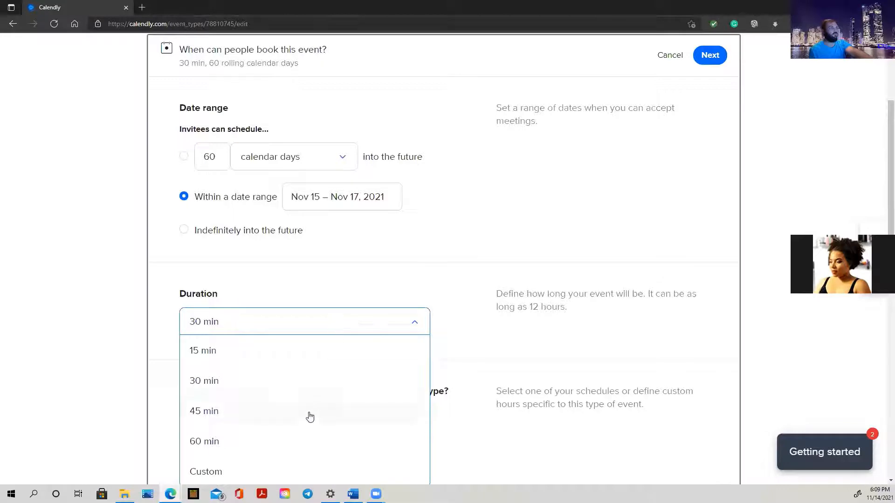
Change the webinar duration from 45 min to 60 min.
click(206, 413)
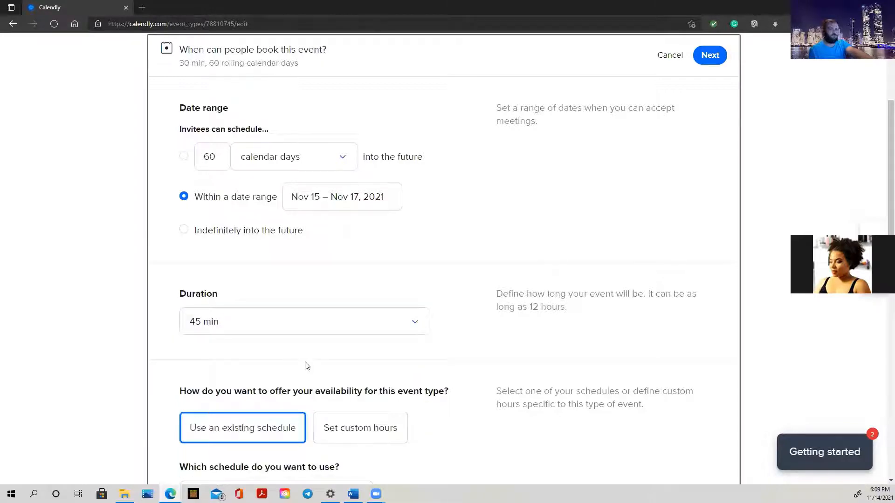
scroll(483, 325, down, 3)
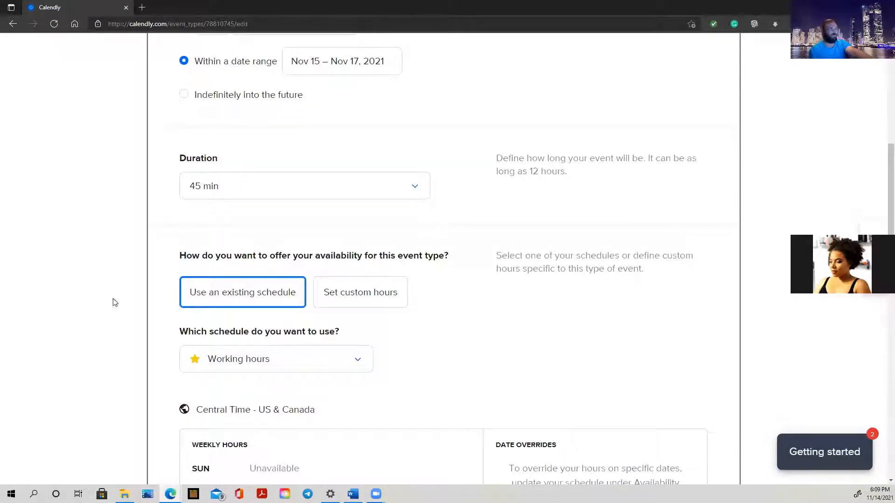
click(303, 197)
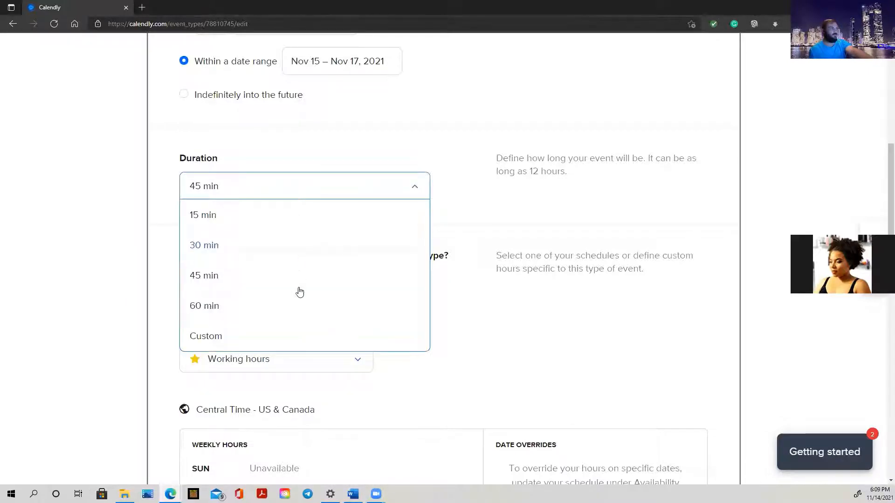
click(294, 307)
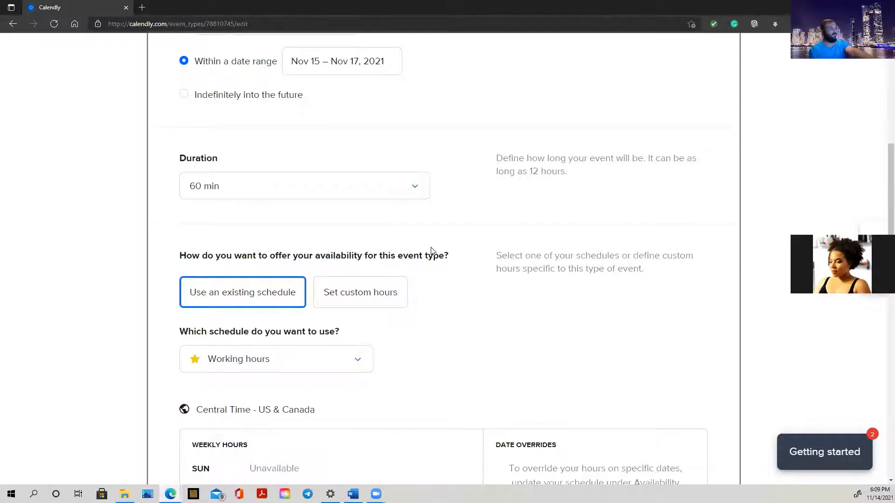
scroll(431, 252, down, 3)
scroll(429, 249, up, 10)
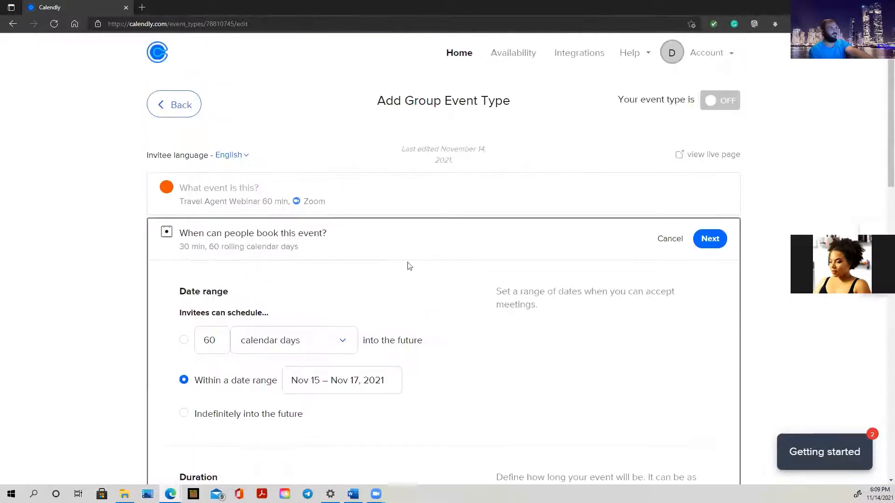
Review the available schedules and keep Working hours, Mon–Fri 9:00am–5:00pm.
scroll(523, 295, down, 12)
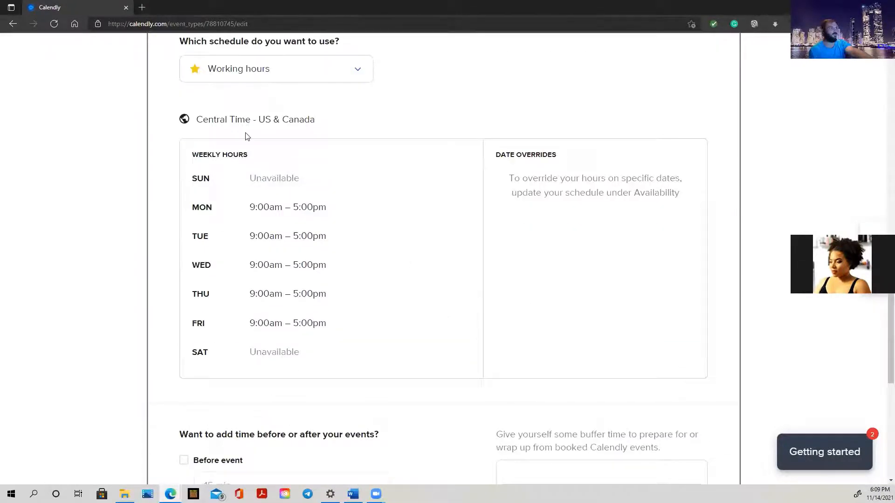
scroll(247, 136, up, 3)
click(270, 206)
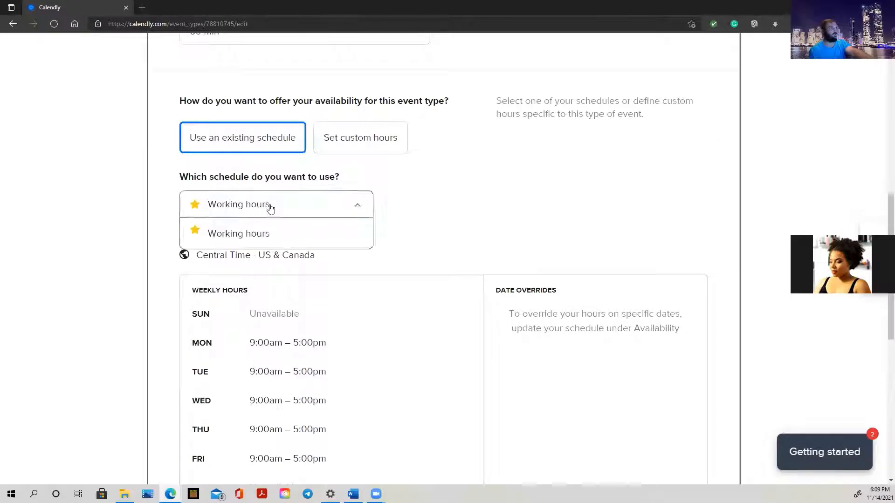
click(270, 206)
scroll(264, 258, down, 3)
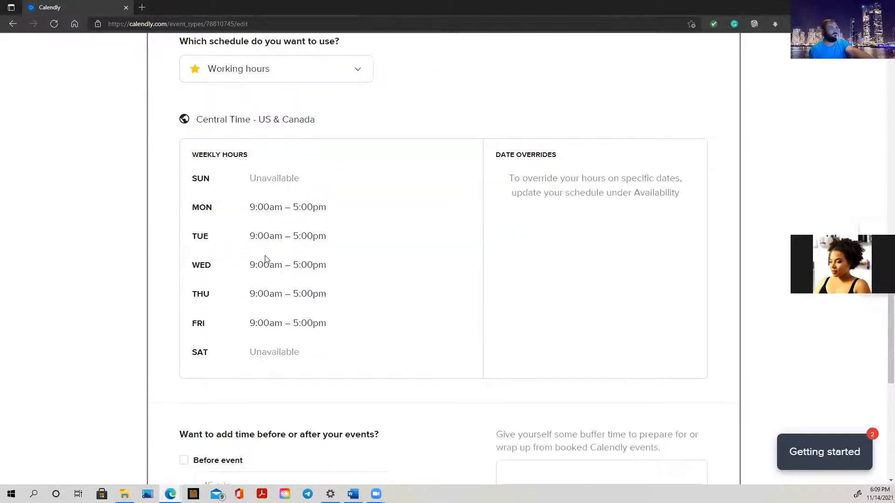
scroll(261, 354, down, 4)
scroll(265, 352, up, 10)
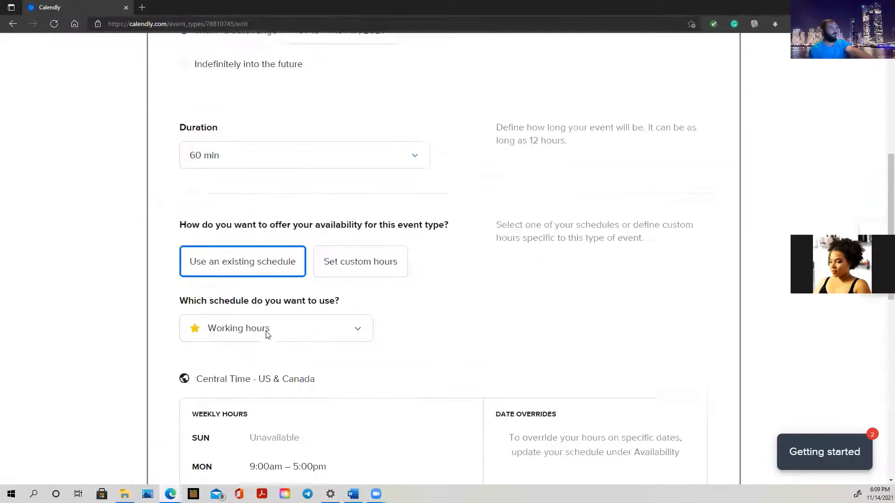
scroll(266, 333, up, 5)
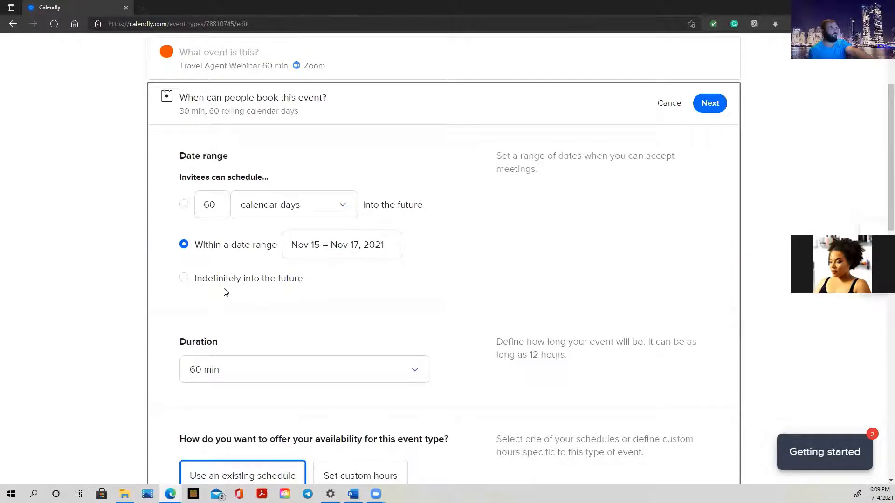
scroll(238, 284, down, 6)
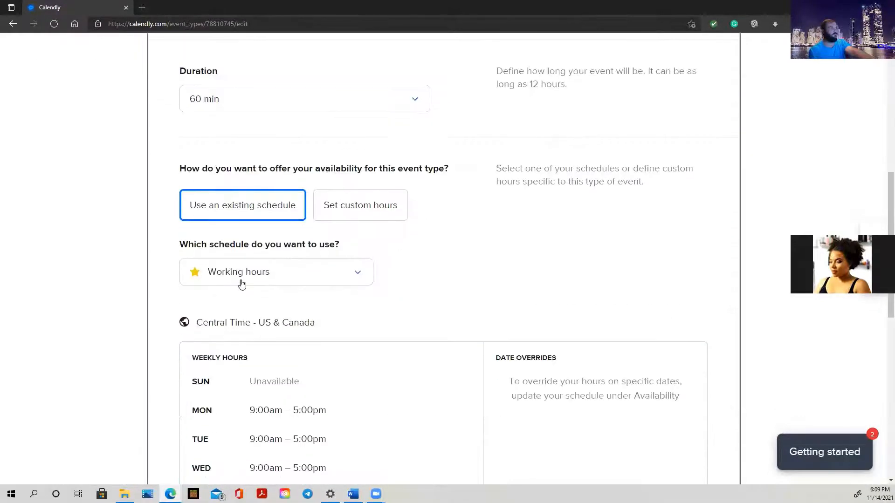
click(241, 282)
click(197, 275)
Expand the Additional rules section of the webinar's availability settings.
scroll(263, 316, down, 3)
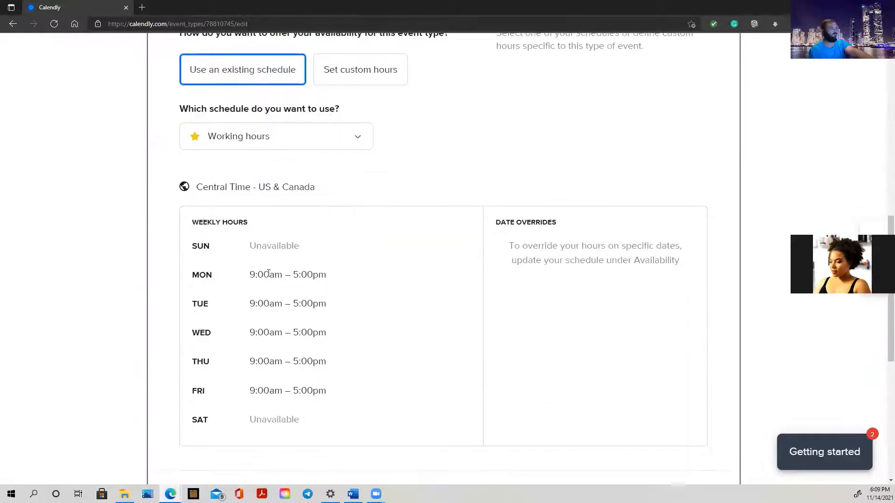
scroll(269, 274, down, 6)
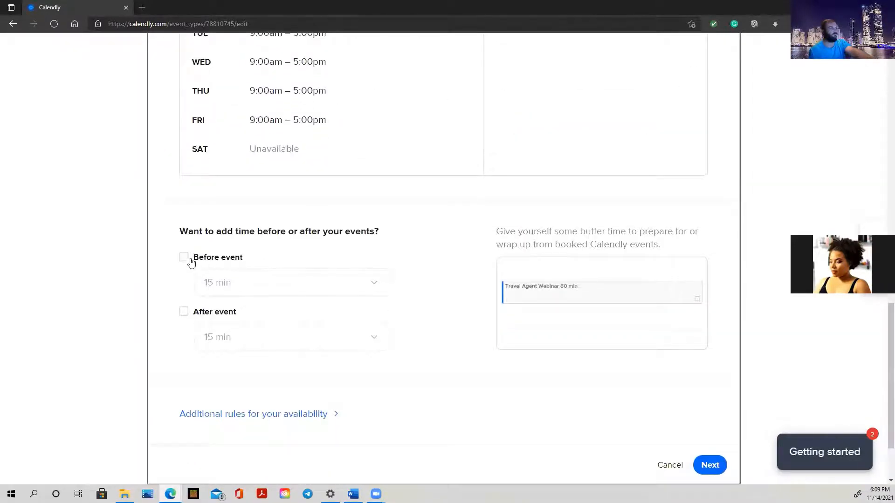
scroll(205, 260, down, 2)
scroll(214, 259, up, 3)
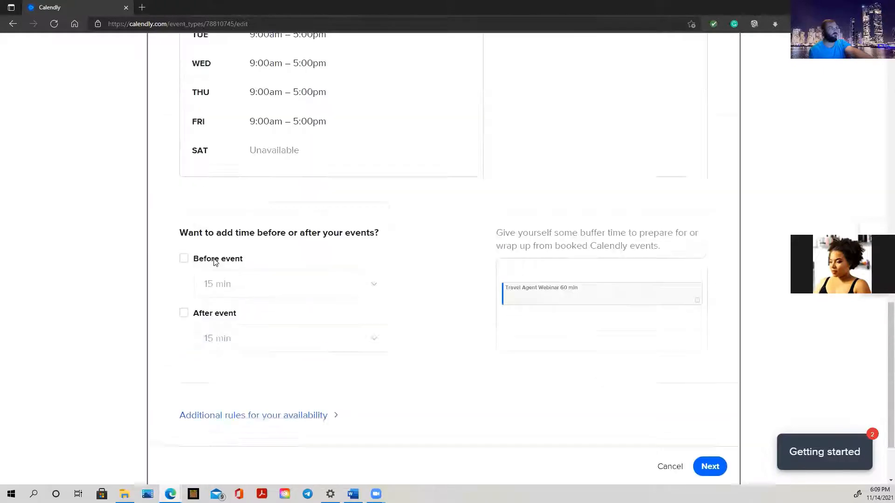
click(263, 464)
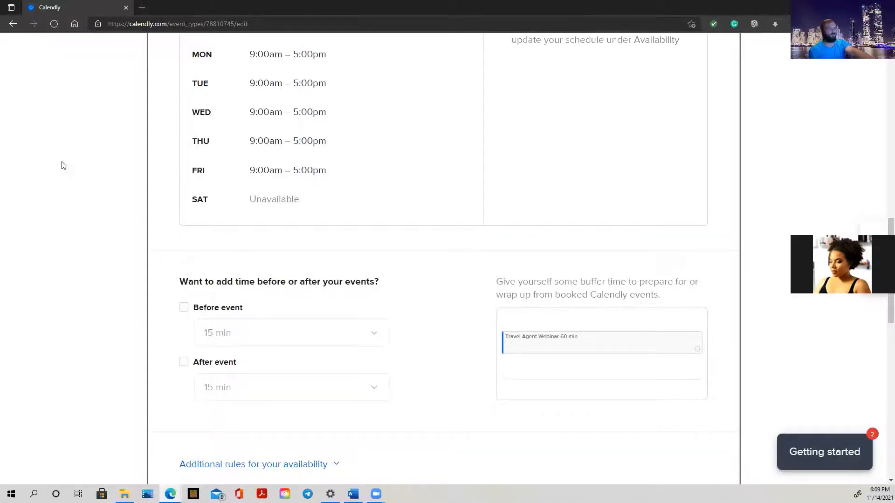
scroll(246, 202, up, 10)
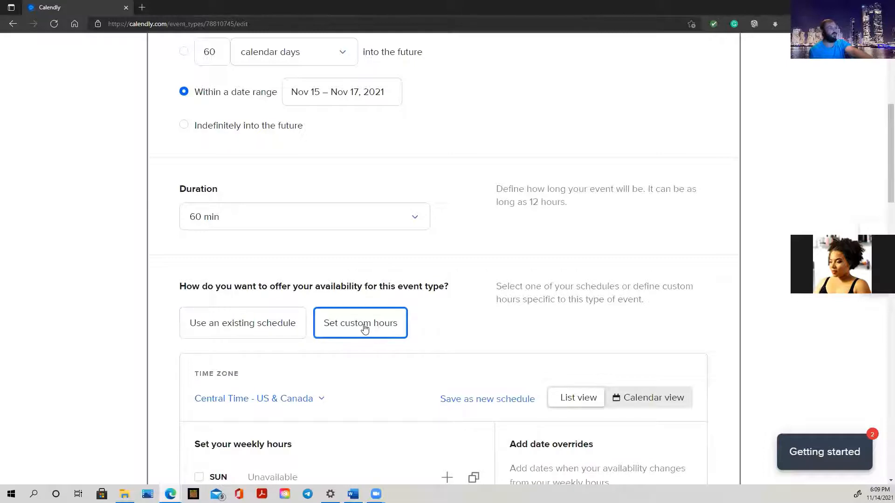
Make Sunday and Saturday available, each with the default 9:00am–5:00pm hours.
scroll(378, 328, down, 3)
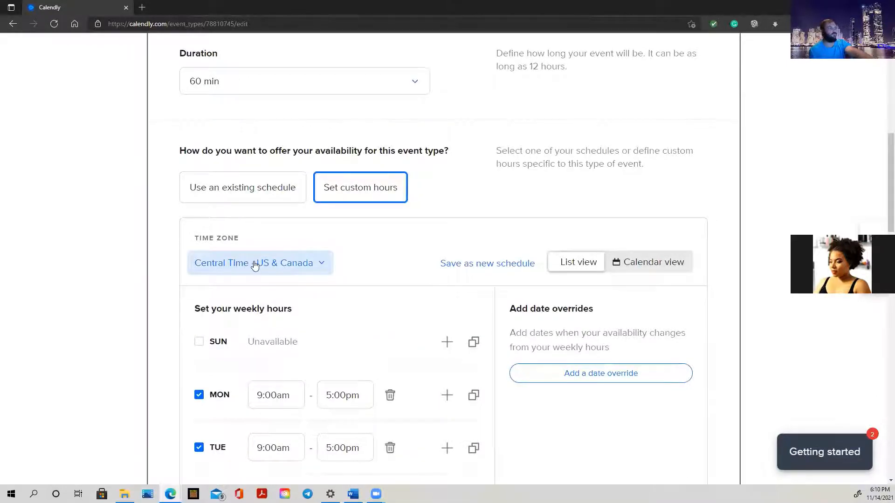
scroll(392, 278, down, 4)
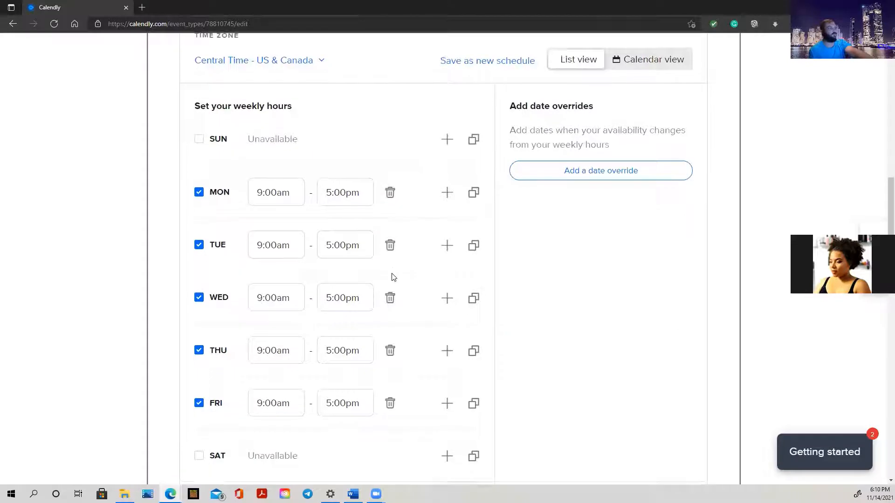
click(199, 139)
scroll(211, 305, down, 1)
scroll(211, 305, down, 3)
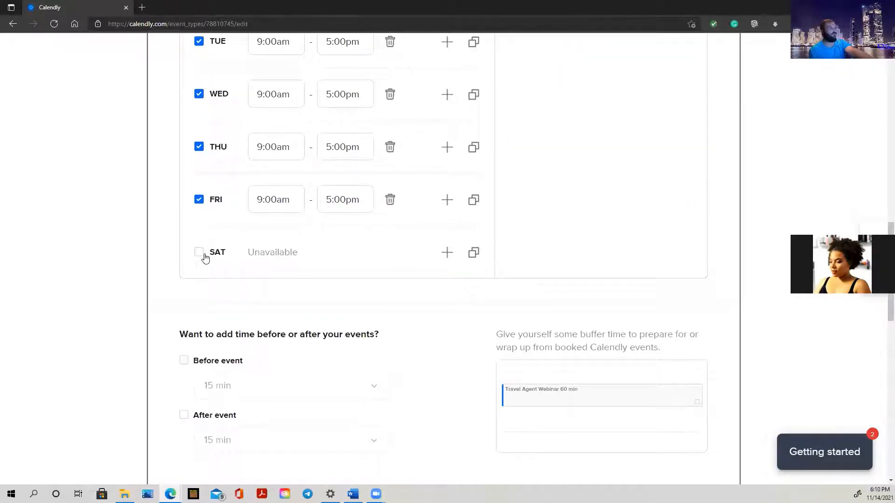
click(199, 252)
scroll(288, 280, up, 4)
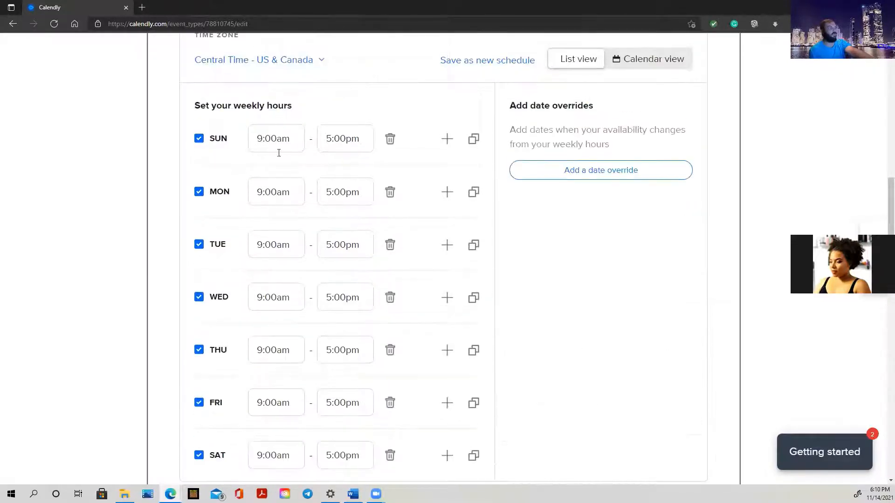
scroll(285, 447, down, 1)
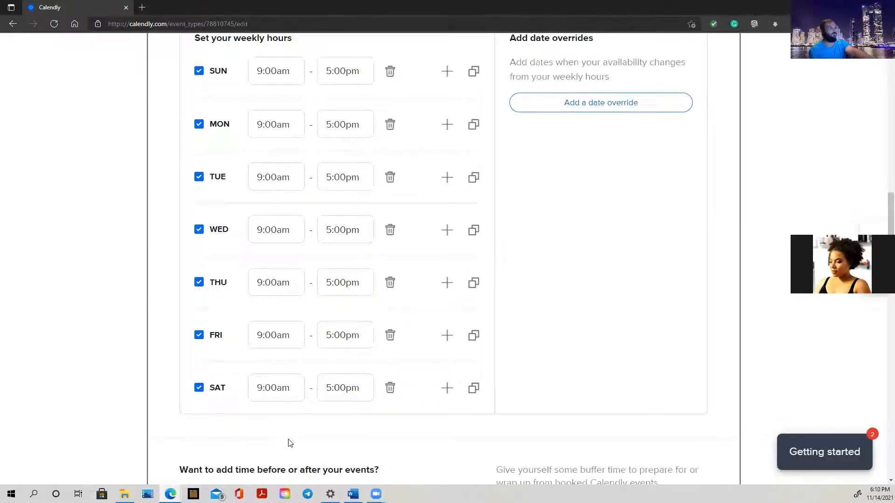
scroll(289, 408, up, 3)
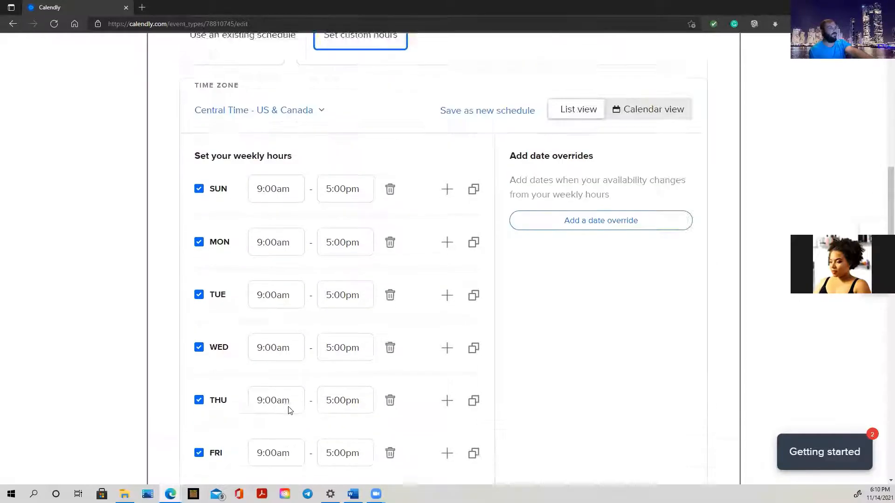
scroll(289, 407, down, 3)
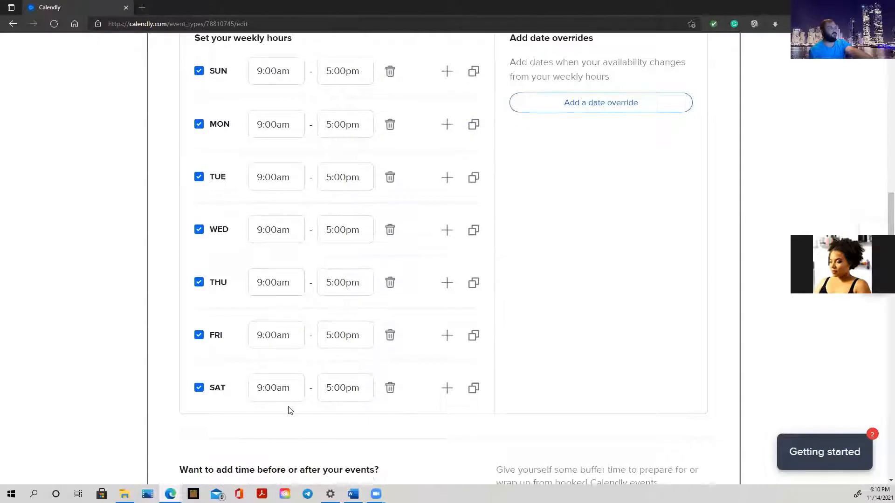
scroll(289, 409, up, 3)
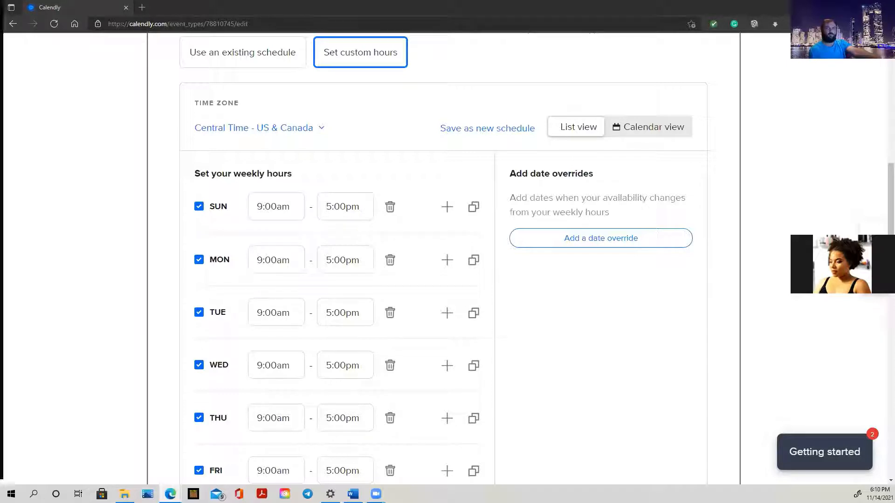
Pull out the Facebook tab showing the November 2021 group schedule image.
scroll(403, 259, down, 2)
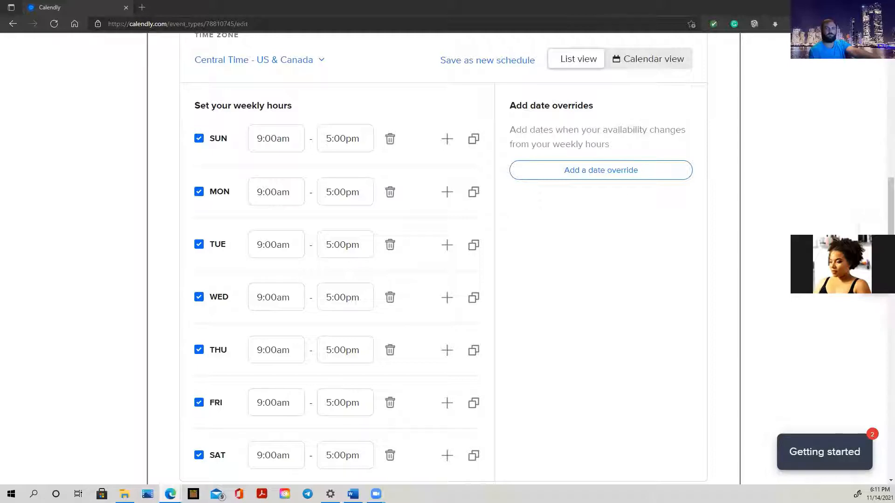
drag(479, 2, 443, 9)
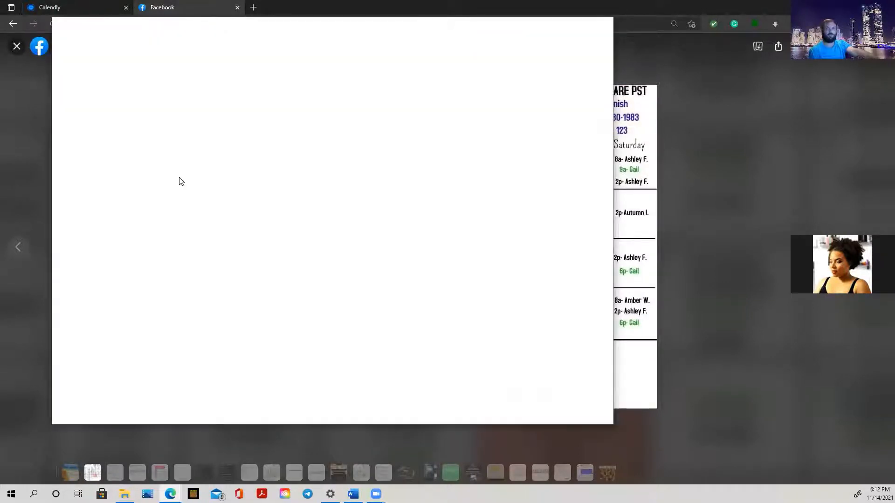
Close the Facebook schedule tab with Ctrl+W to get back to Calendly.
key(ctrl+w)
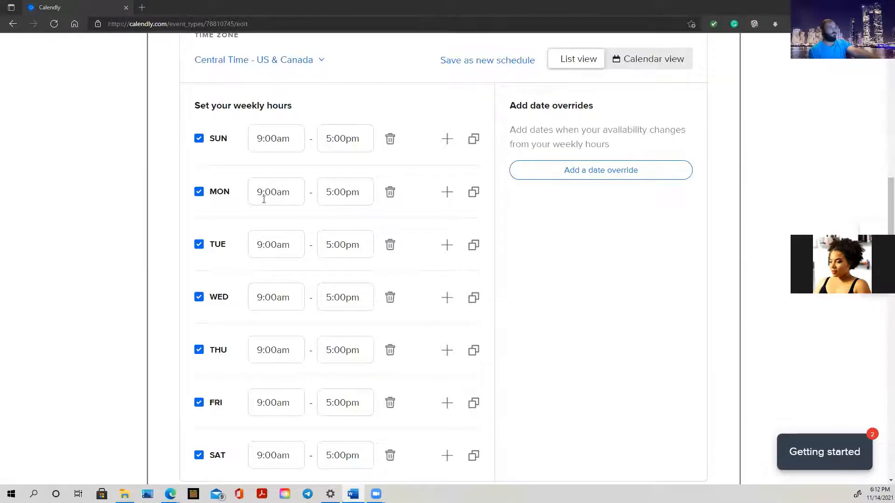
Add a second interval to Monday and set the first interval to 8:00am–9:00am.
click(451, 196)
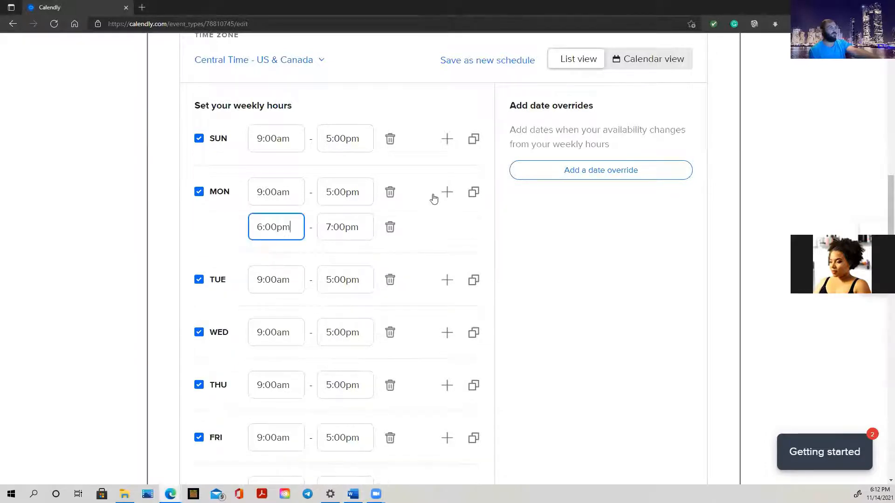
click(269, 192)
click(262, 191)
triple_click(261, 190)
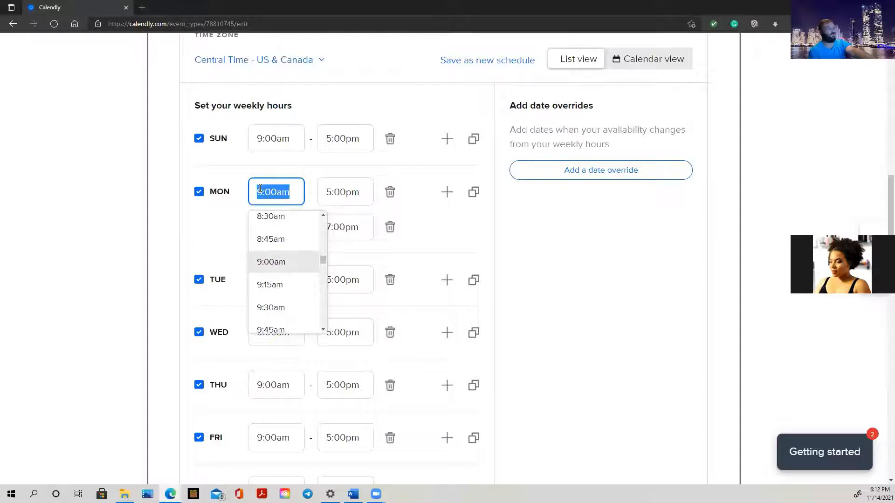
text(8)
click(272, 261)
click(339, 191)
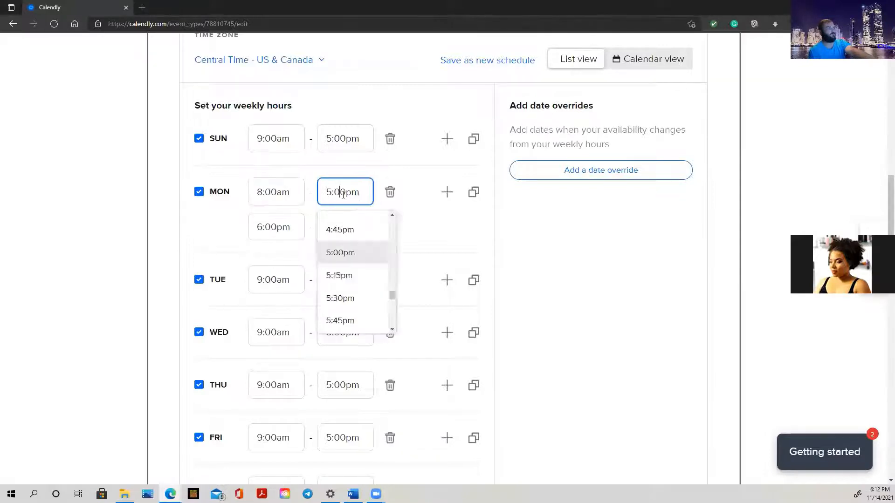
triple_click(343, 193)
text(99)
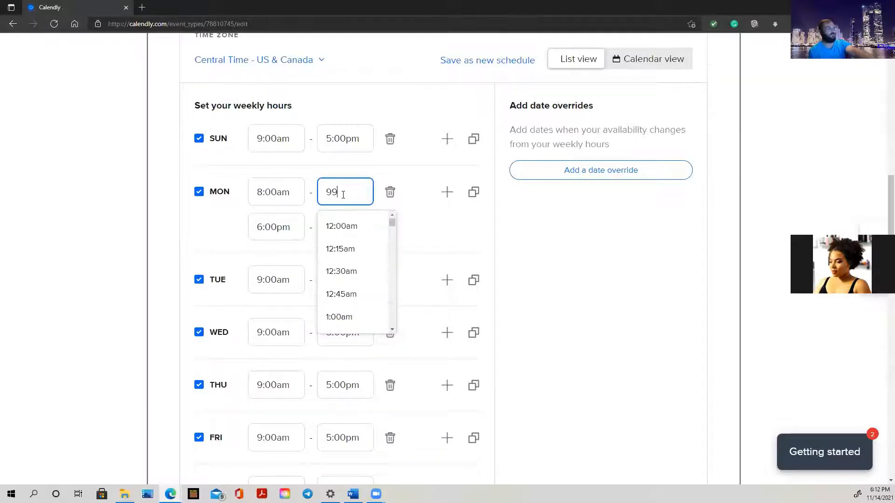
key(BackSpace)
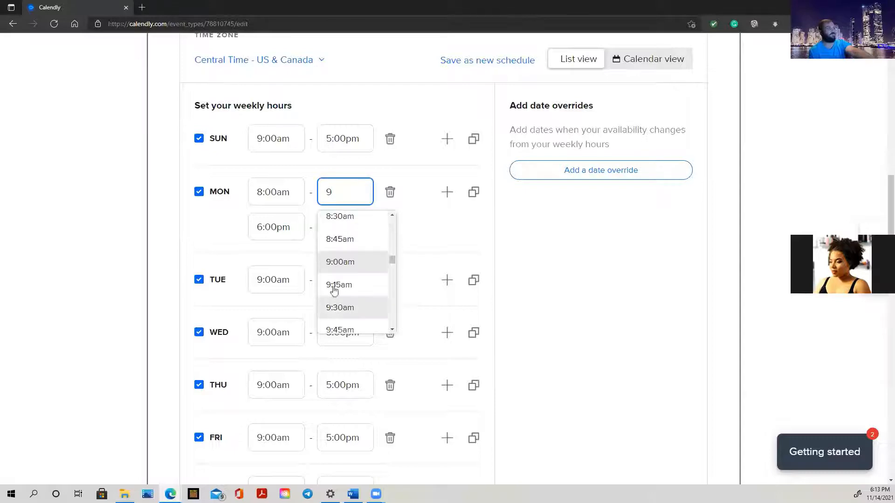
click(336, 259)
Set Monday's second interval to 2:00pm–3:00pm.
triple_click(274, 228)
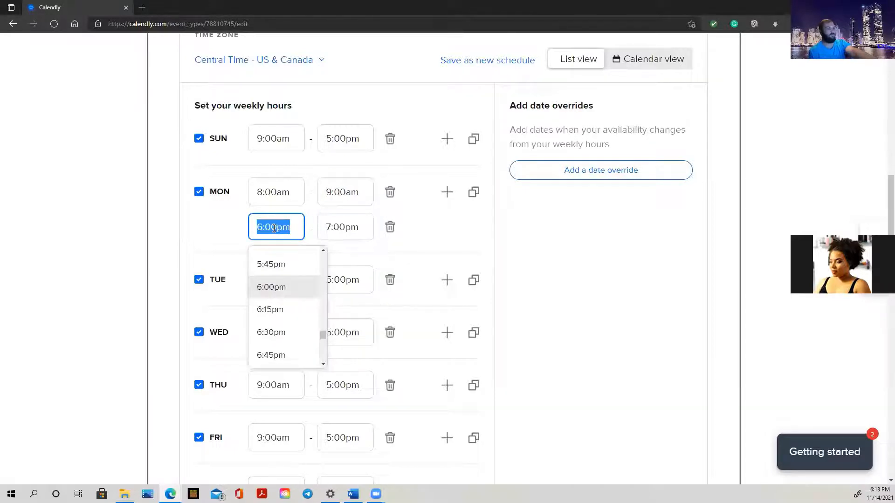
text(14)
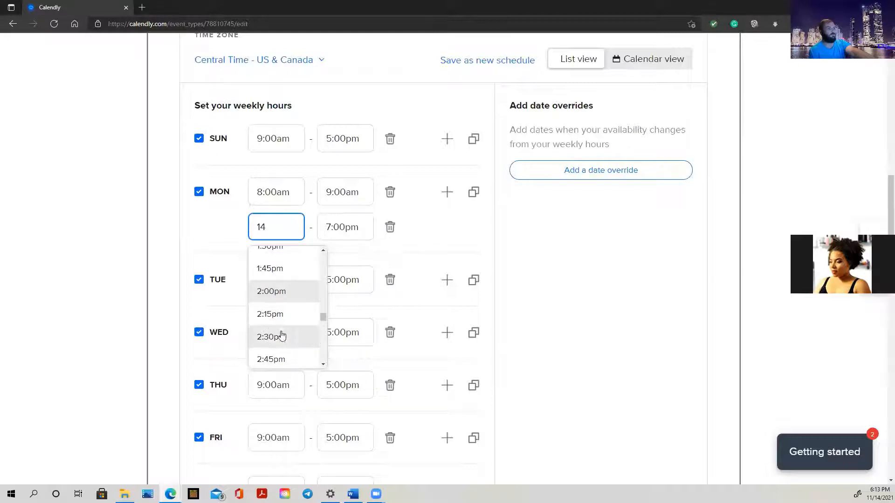
click(274, 293)
triple_click(335, 225)
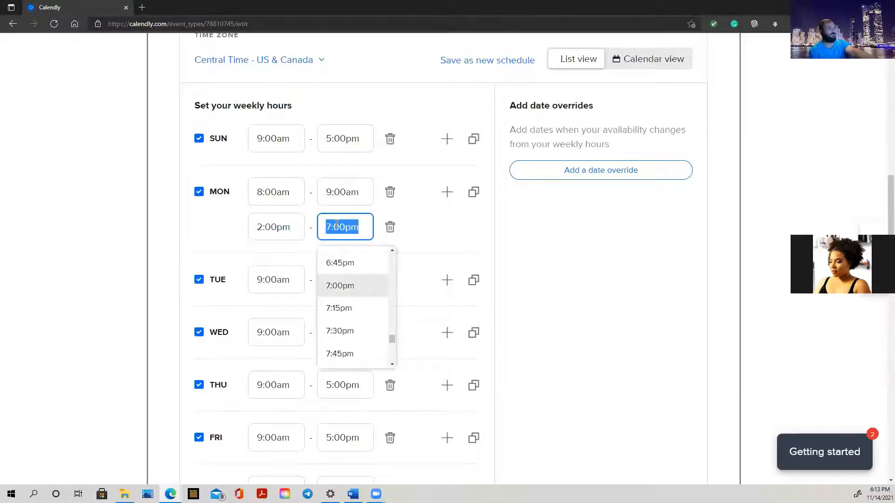
text(3)
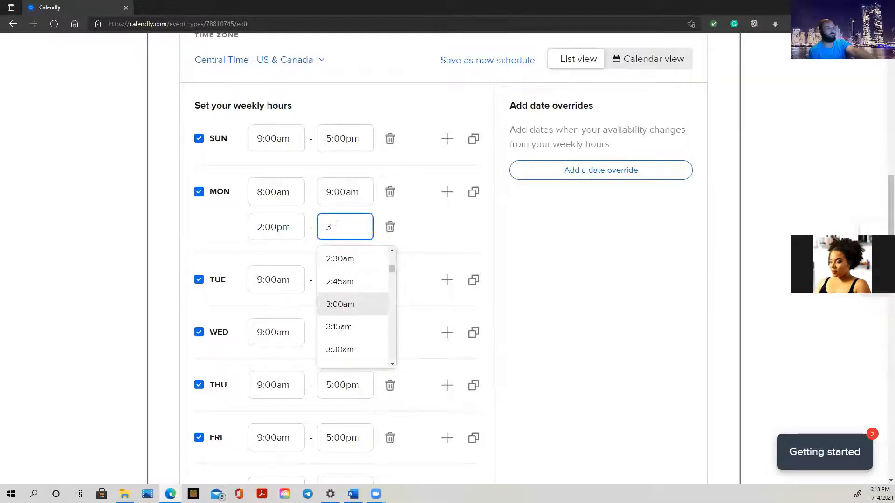
click(341, 305)
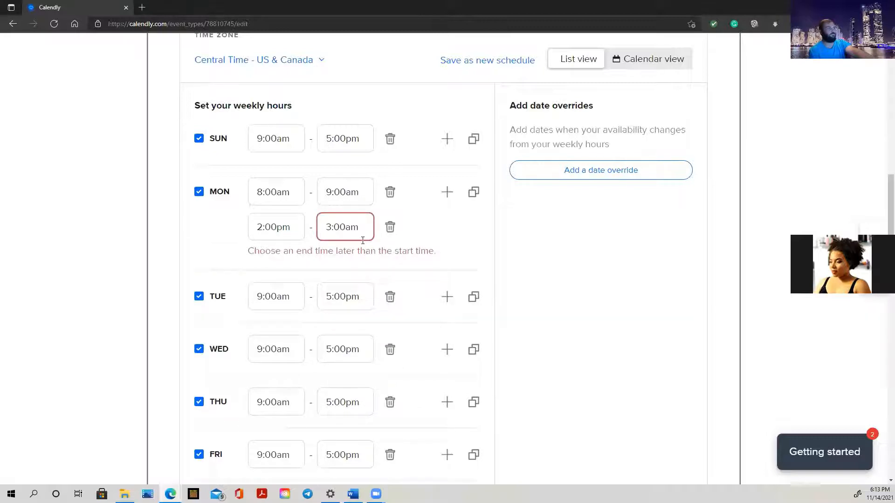
key(BackSpace)
key(BackSpace)
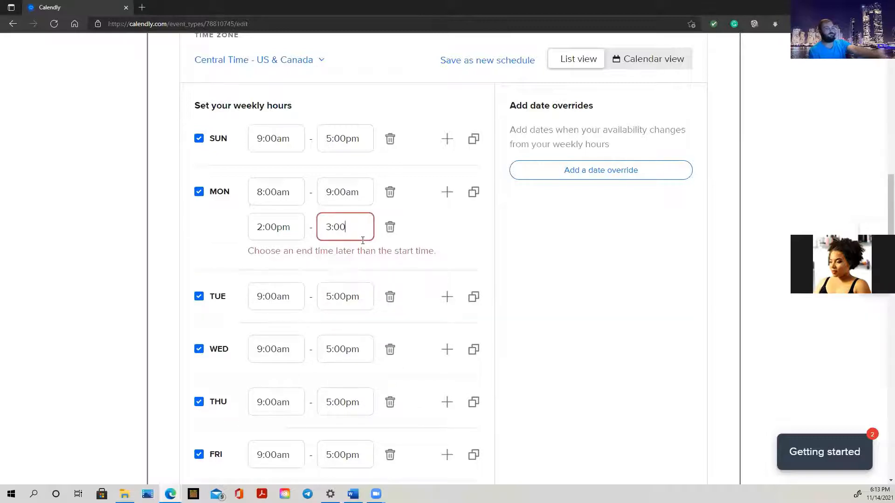
text(pm)
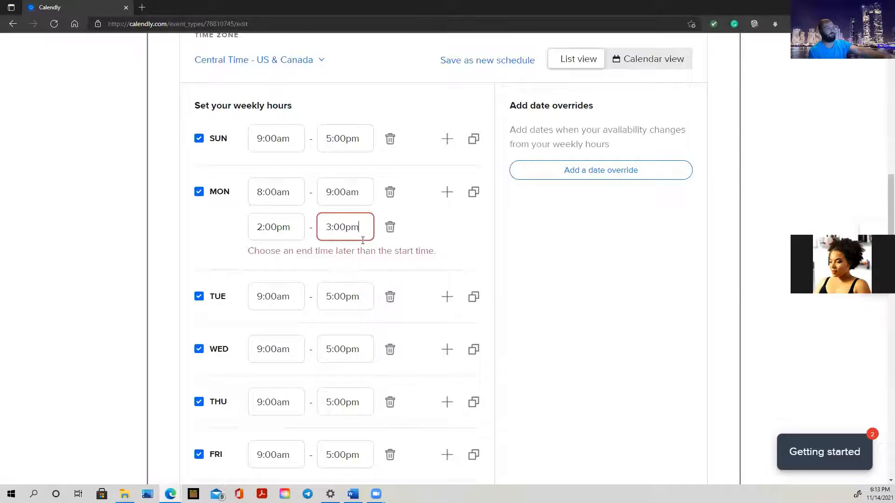
click(363, 251)
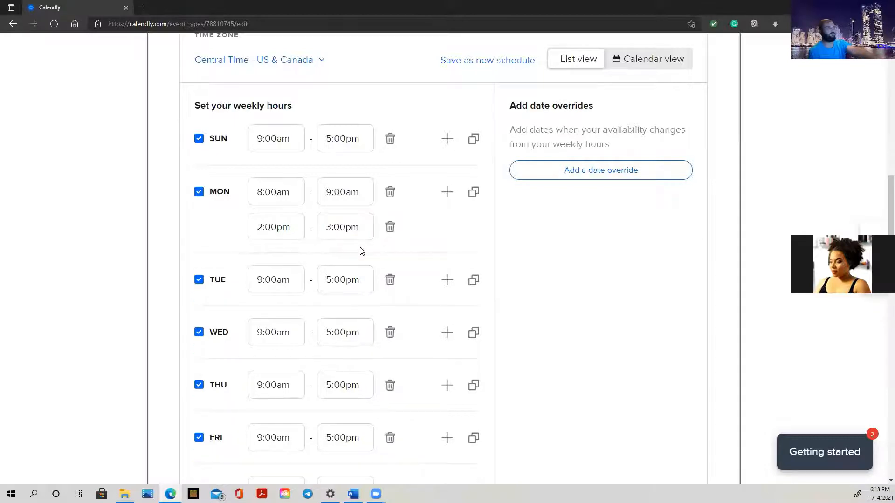
Set Tuesday's hours to 8:00am–9:00am.
click(266, 280)
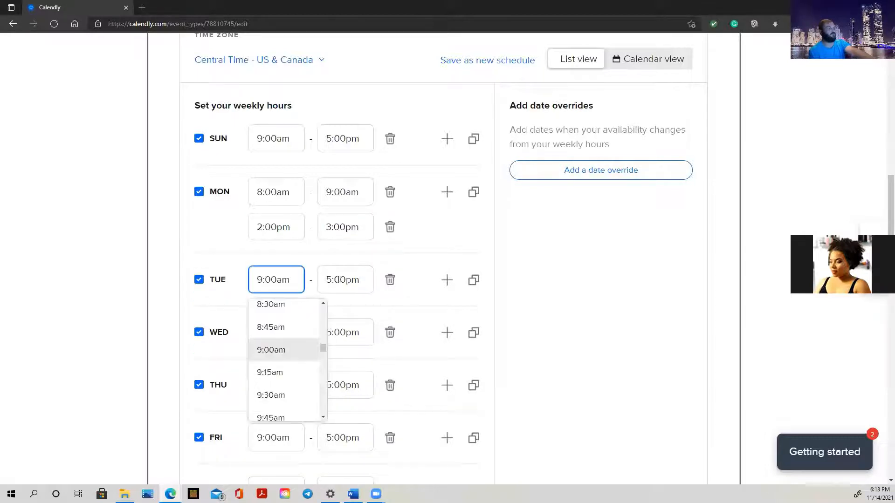
click(267, 278)
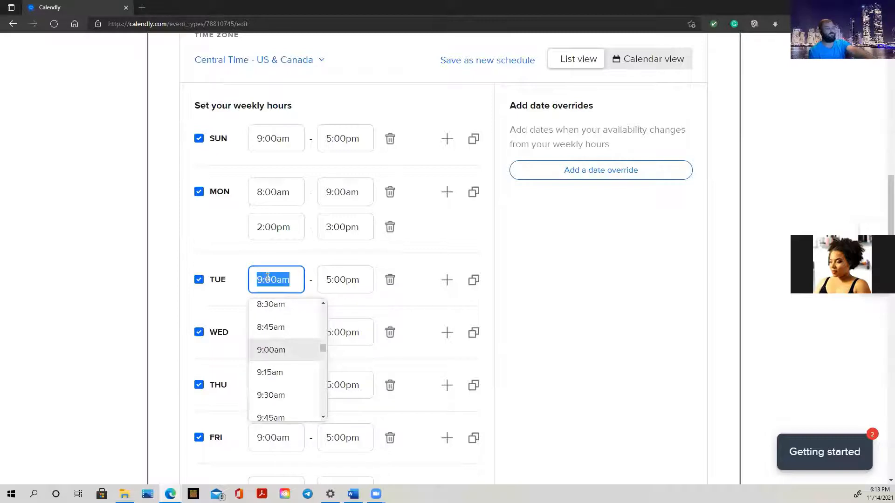
text(8)
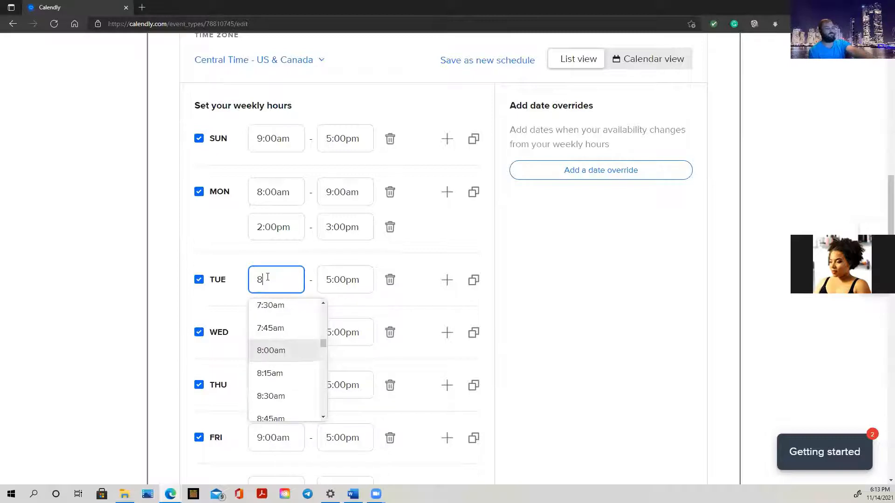
click(274, 354)
click(336, 279)
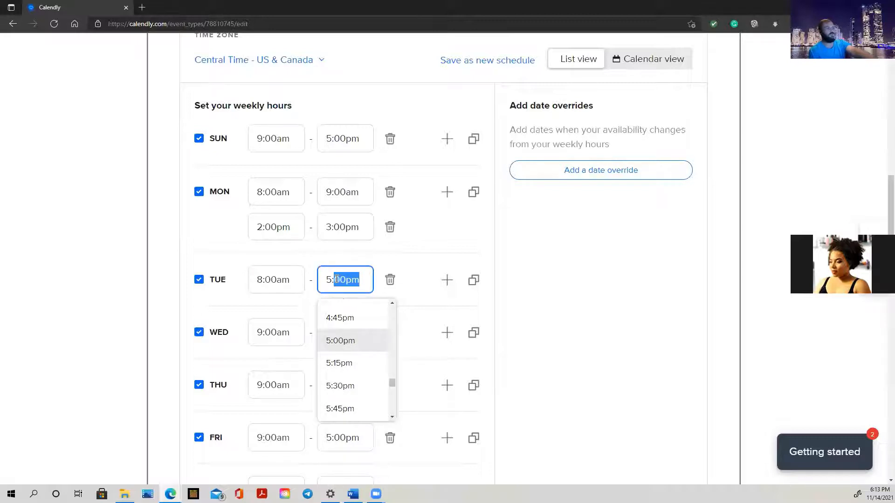
key(ctrl+a)
text(90)
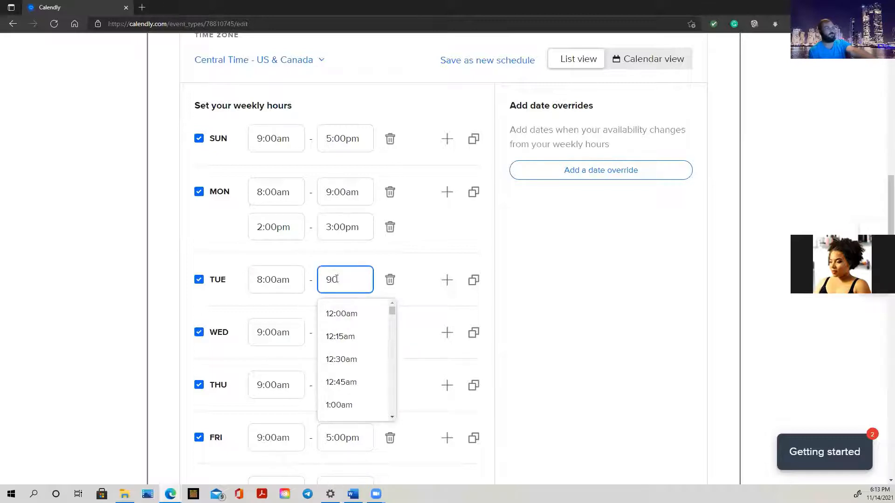
key(BackSpace)
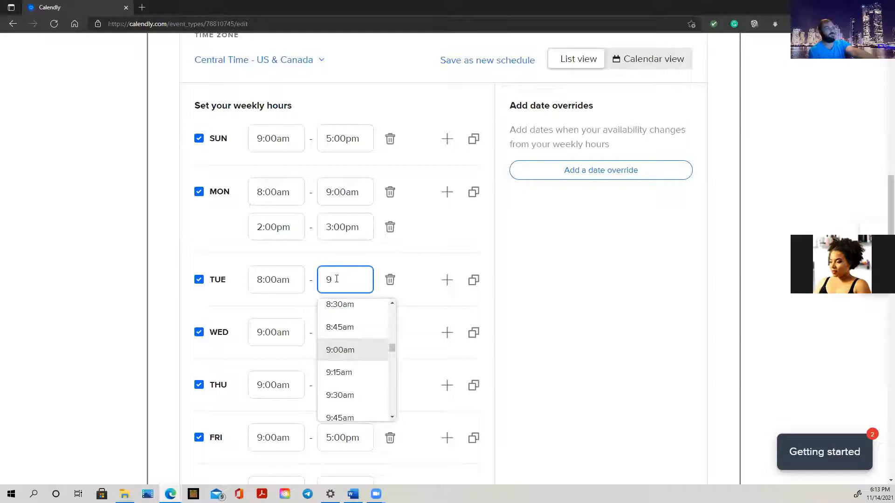
click(344, 354)
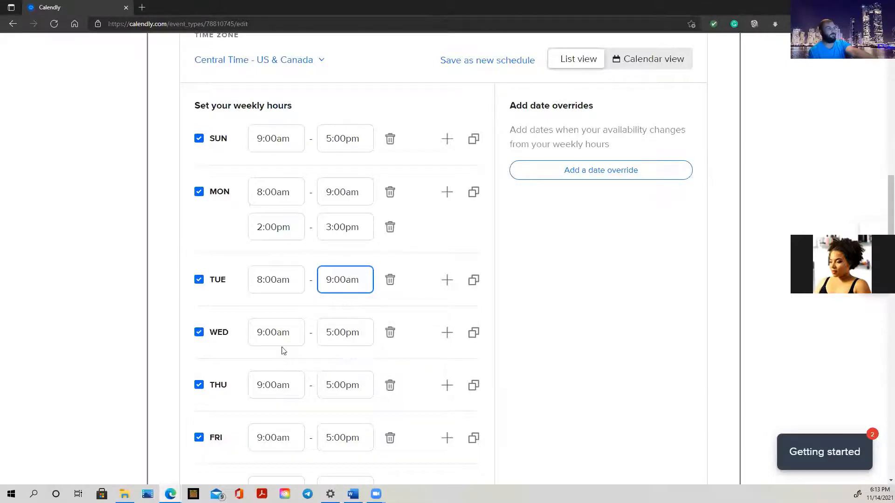
scroll(291, 229, up, 10)
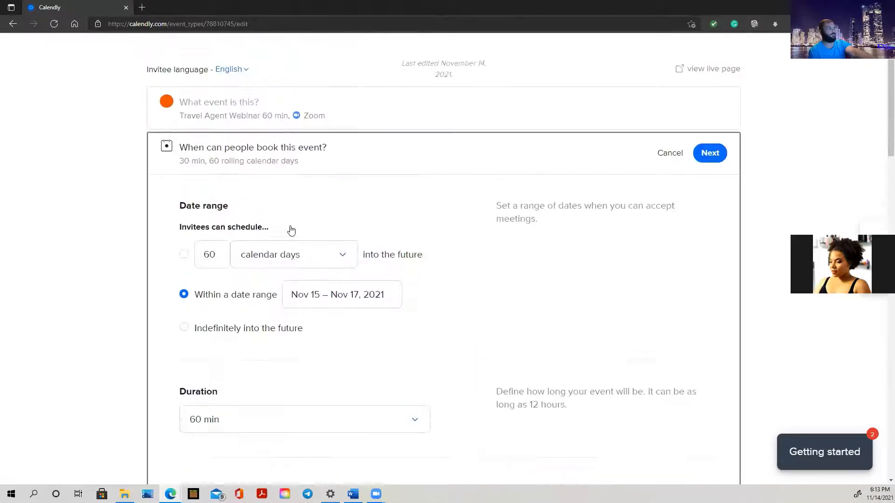
Change the 'Invitees can't schedule within' notice from 4 hours to 2 hours.
scroll(375, 310, down, 12)
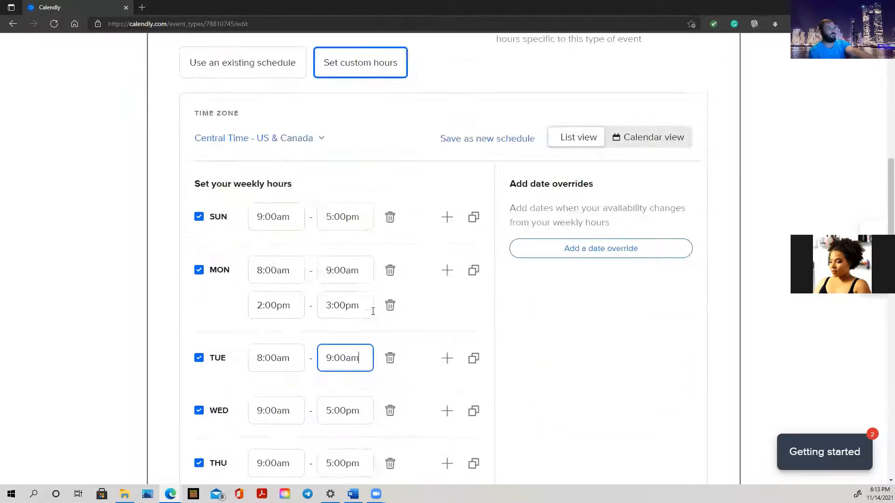
scroll(369, 311, up, 7)
scroll(369, 312, down, 9)
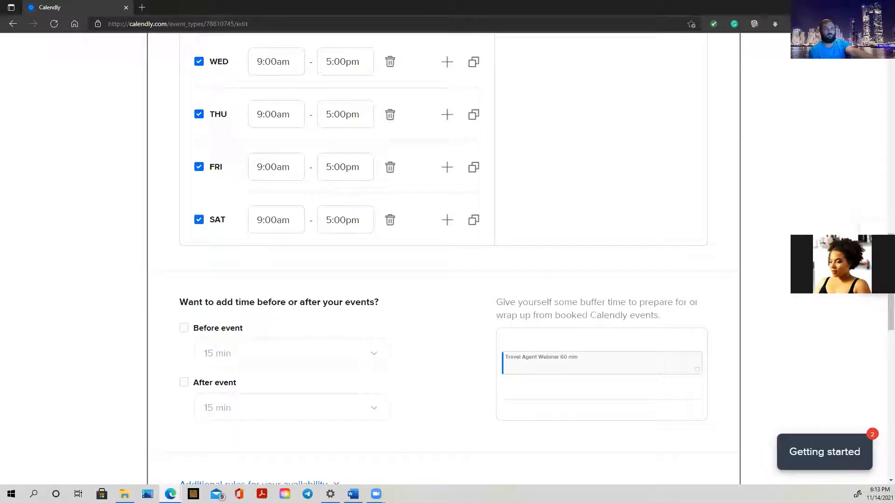
scroll(278, 210, down, 7)
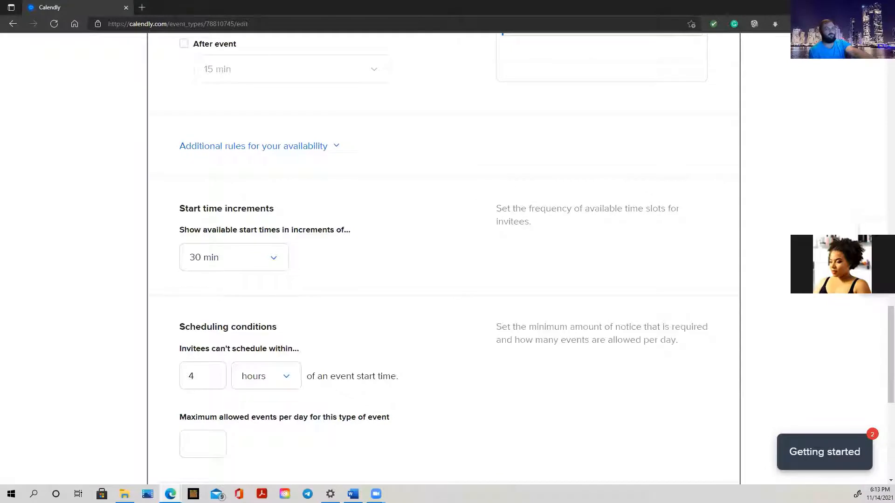
scroll(383, 191, up, 2)
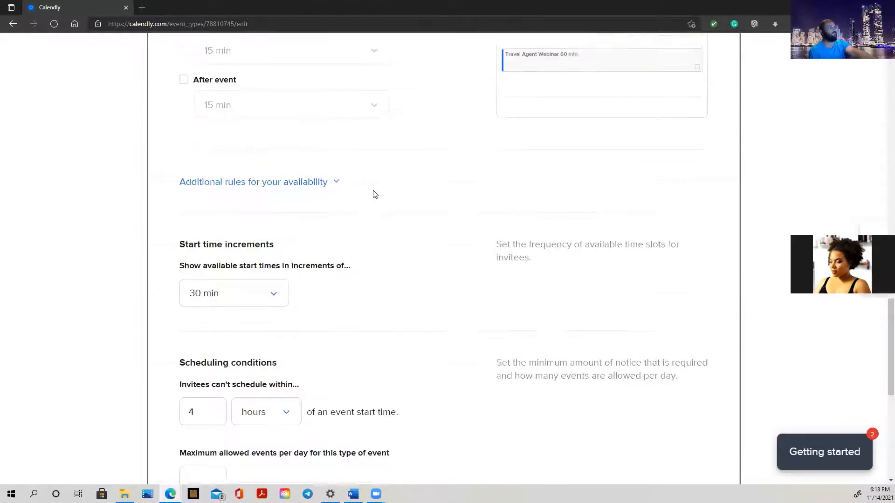
scroll(353, 217, down, 3)
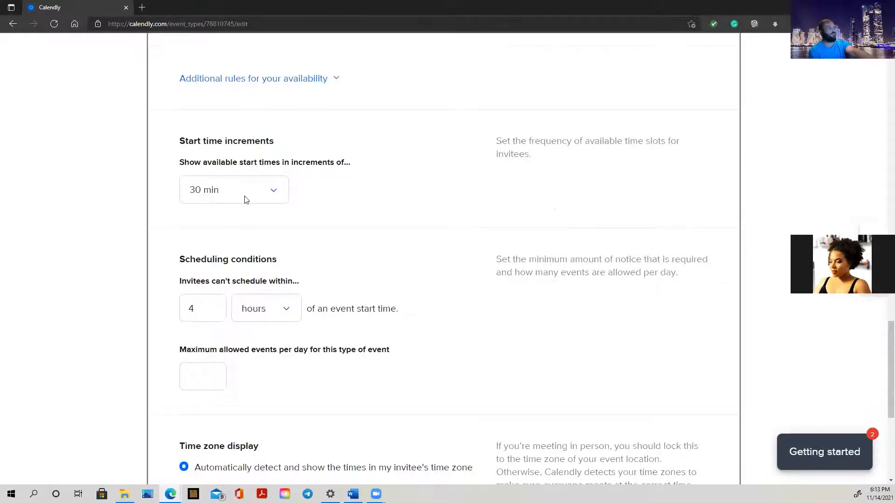
scroll(245, 196, down, 2)
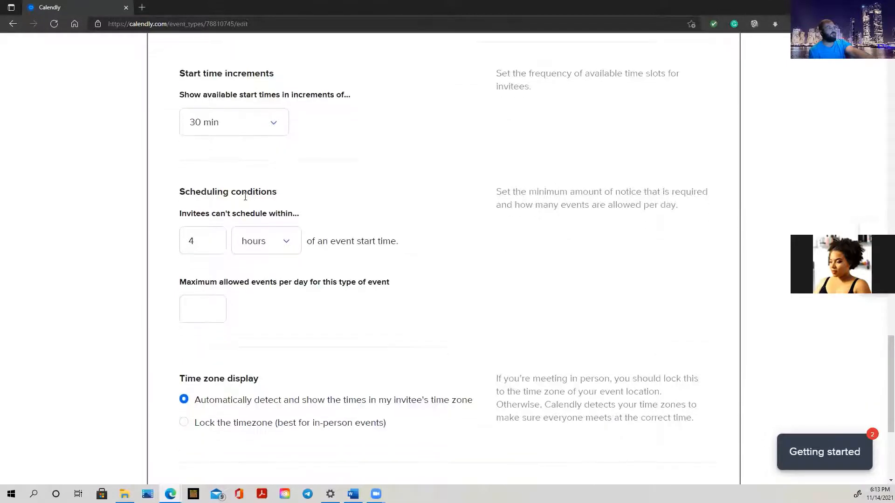
click(197, 241)
key(BackSpace)
text(2)
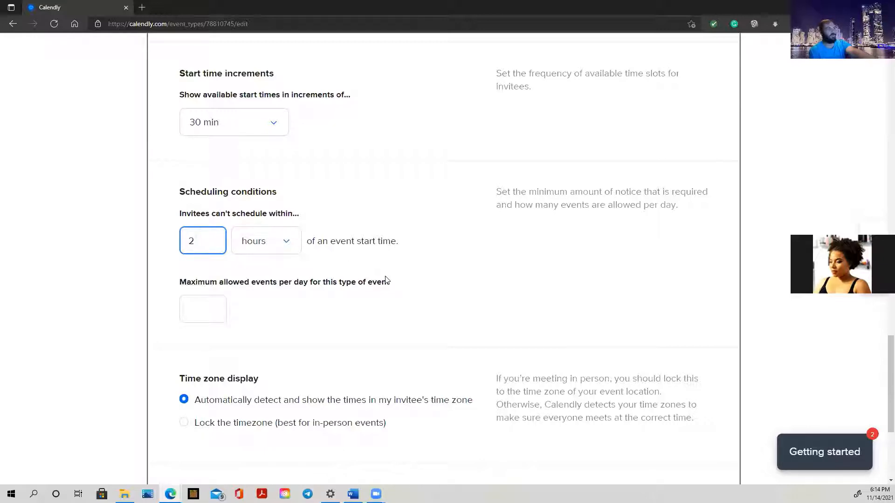
scroll(385, 280, down, 1)
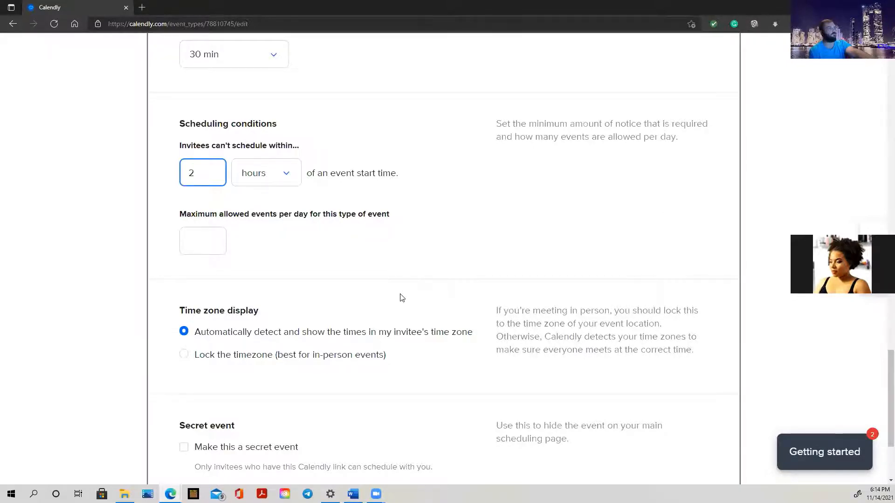
scroll(402, 297, down, 2)
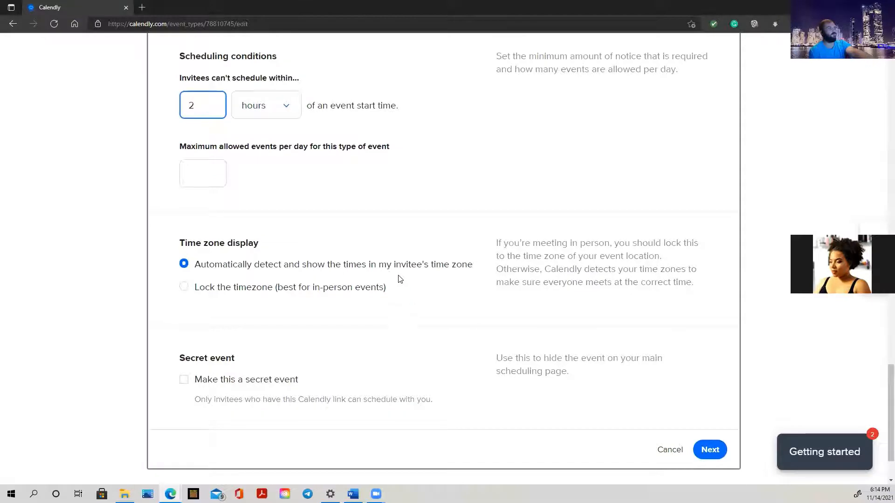
scroll(400, 279, down, 2)
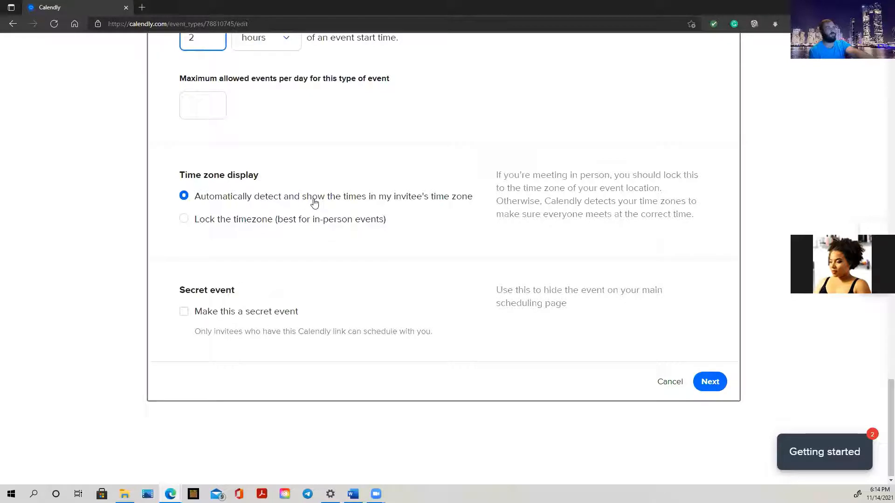
scroll(307, 201, up, 3)
Enter 40 as the maximum allowed events per day.
click(204, 240)
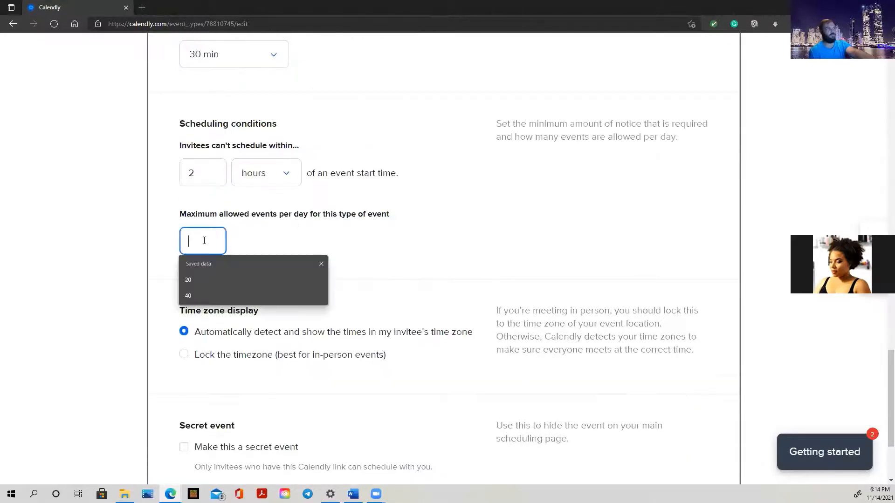
text(40)
click(307, 248)
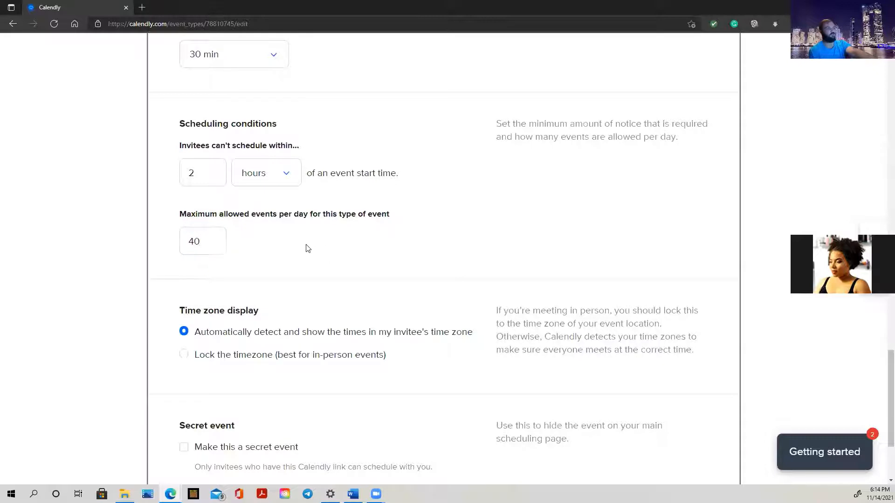
scroll(280, 304, down, 3)
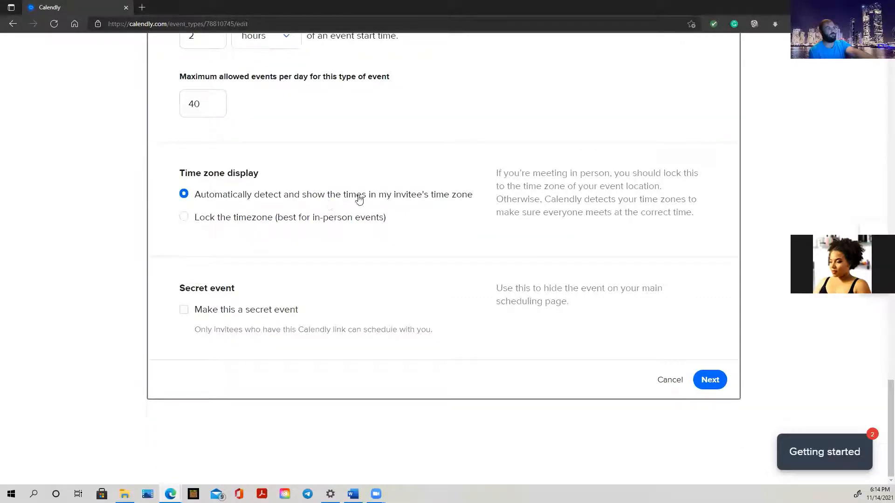
scroll(362, 199, up, 10)
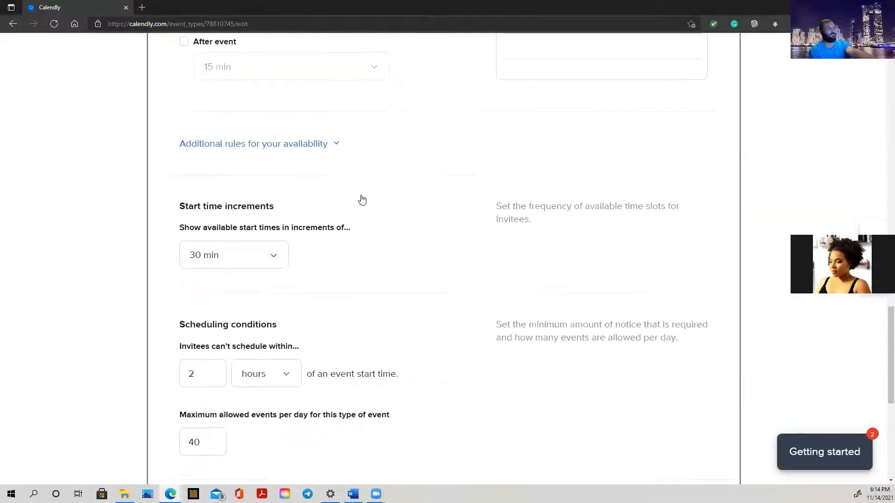
scroll(362, 199, up, 3)
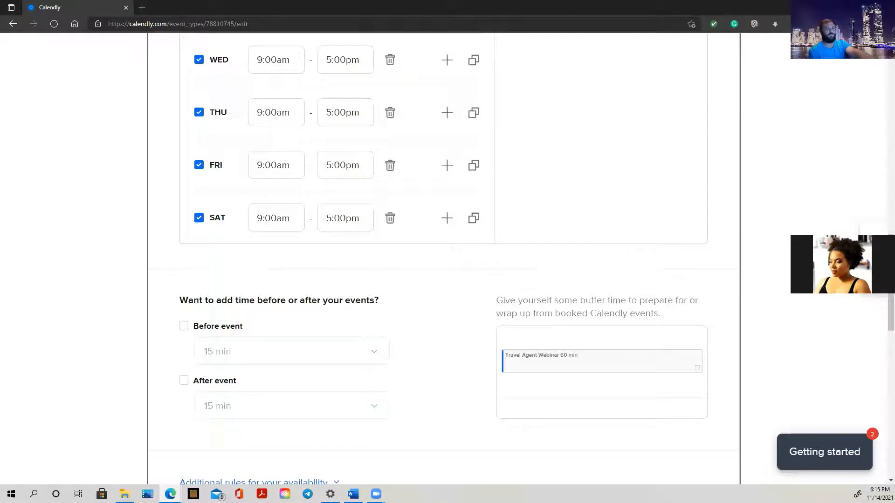
scroll(279, 279, up, 10)
Switch the weekly hours time zone to Pacific Time - US & Canada.
scroll(286, 278, down, 8)
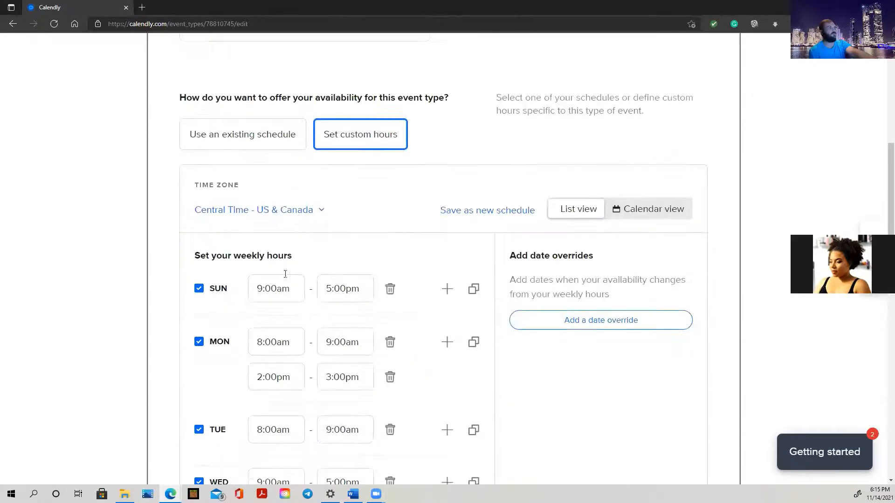
click(304, 196)
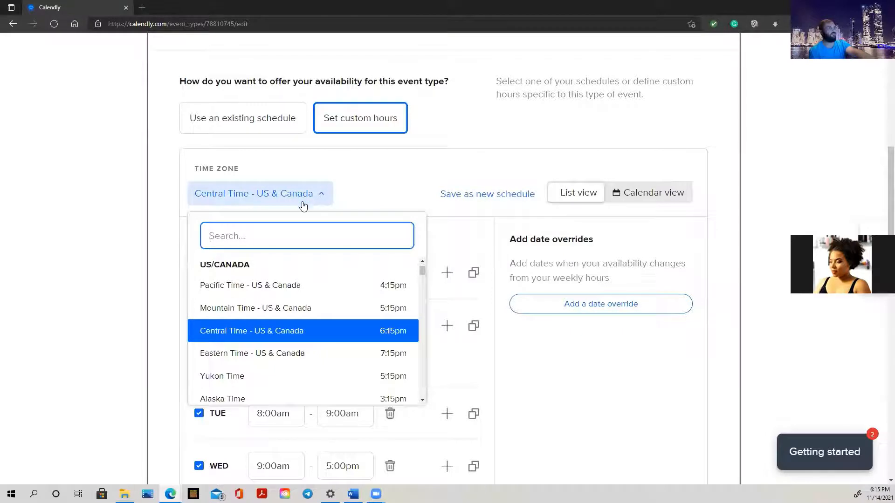
click(279, 288)
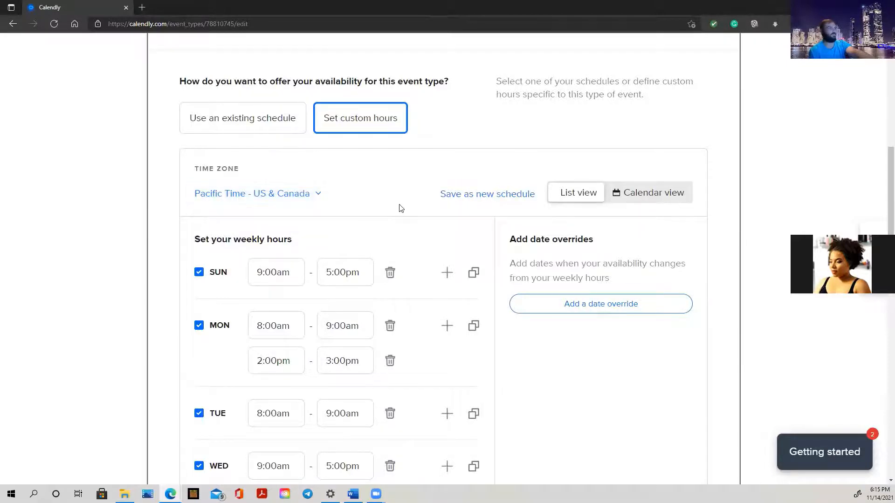
scroll(399, 208, down, 5)
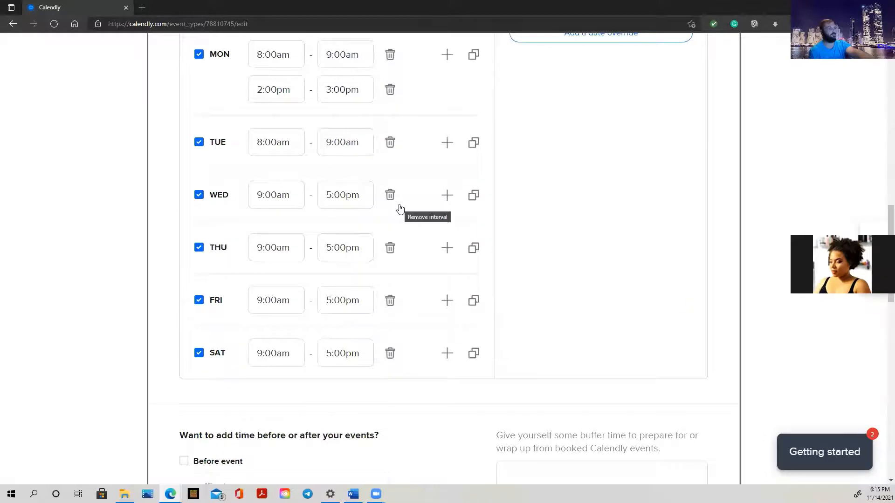
scroll(400, 209, down, 4)
scroll(400, 208, down, 8)
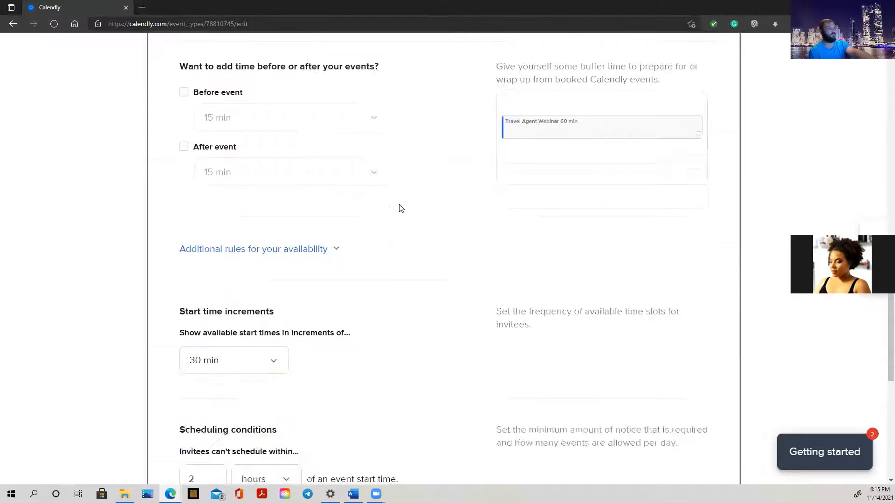
scroll(370, 225, down, 4)
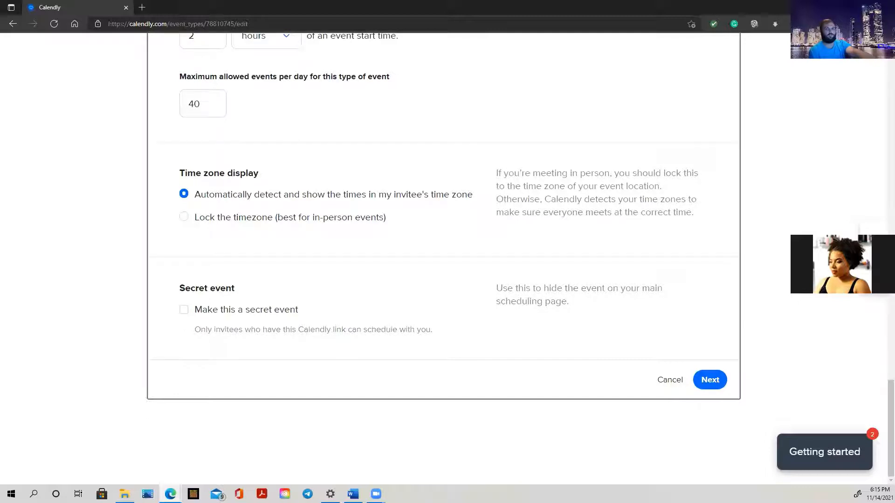
Save the scheduling settings with Next and decline Edge's save-information popup.
click(713, 383)
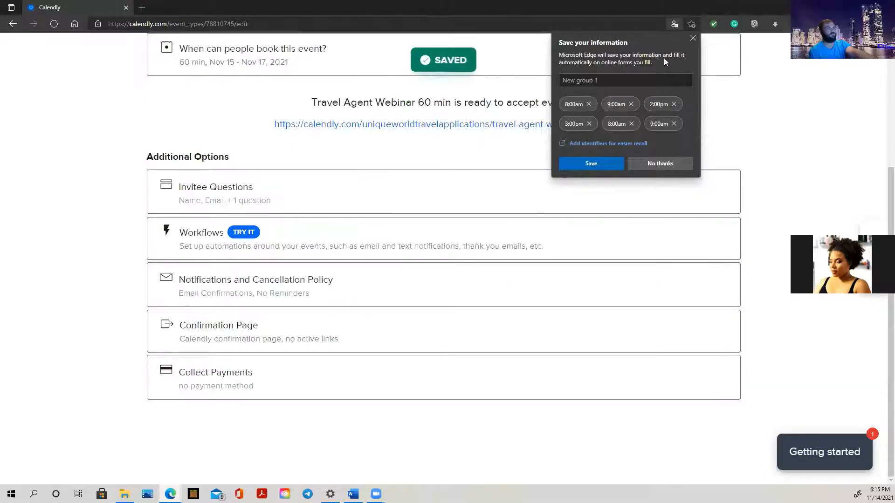
click(675, 165)
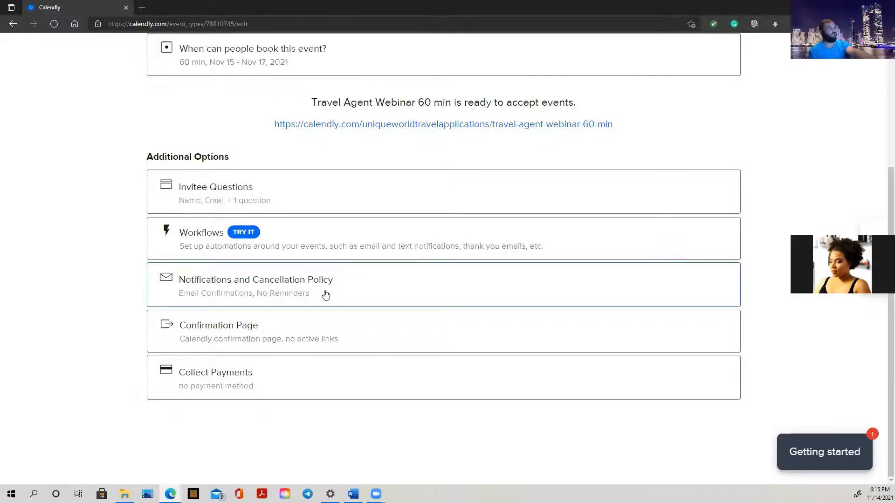
scroll(325, 293, up, 4)
scroll(310, 240, down, 2)
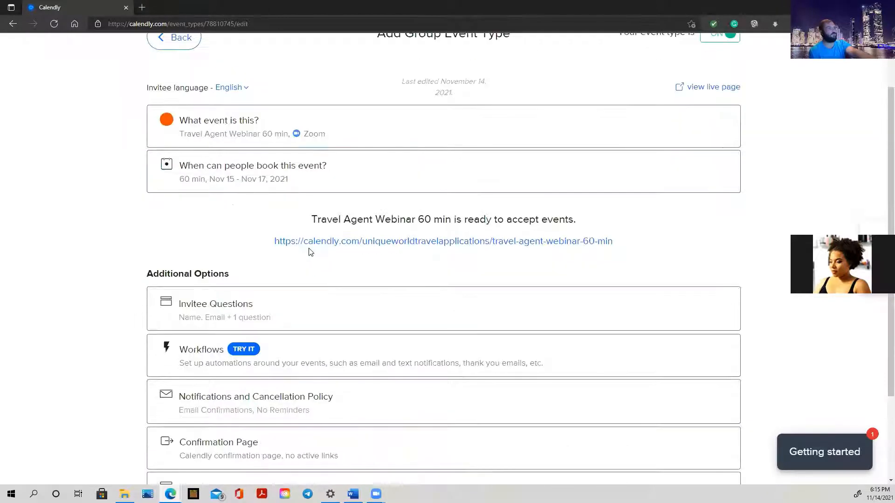
scroll(309, 251, down, 4)
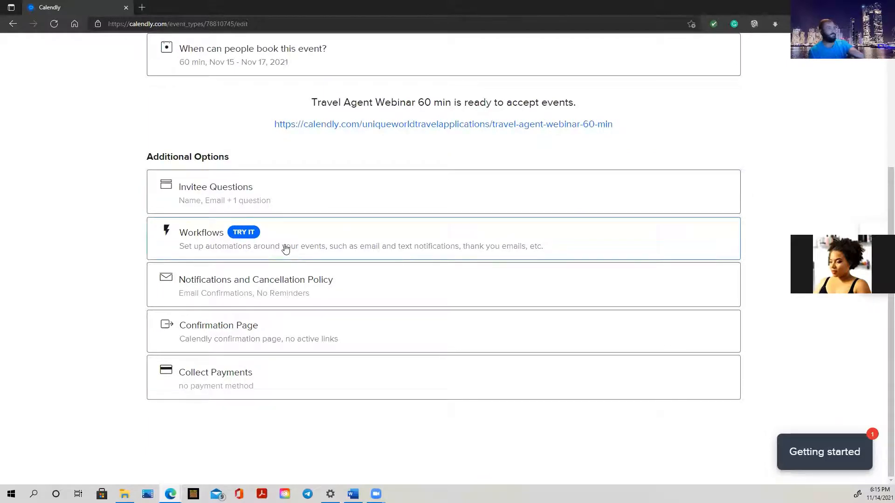
Expand Workflows, scroll the example timeline, and glance at the workflows overview page.
click(285, 248)
scroll(466, 214, down, 2)
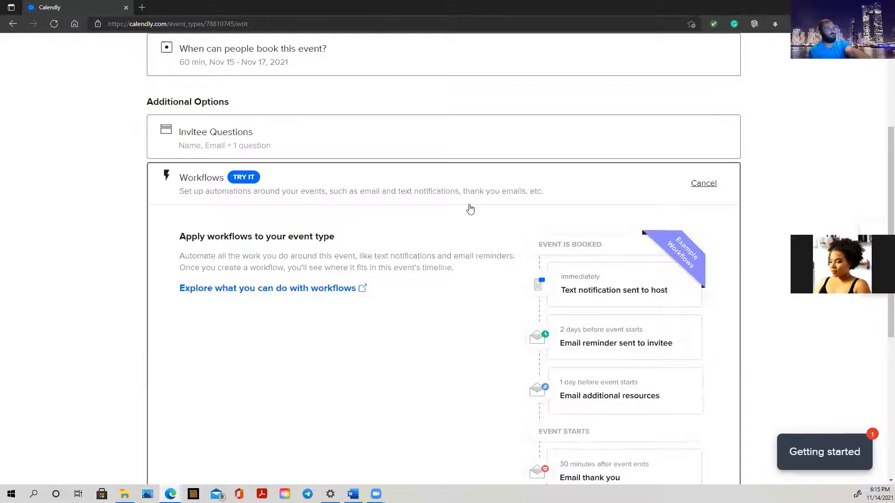
scroll(470, 209, down, 3)
scroll(470, 209, up, 2)
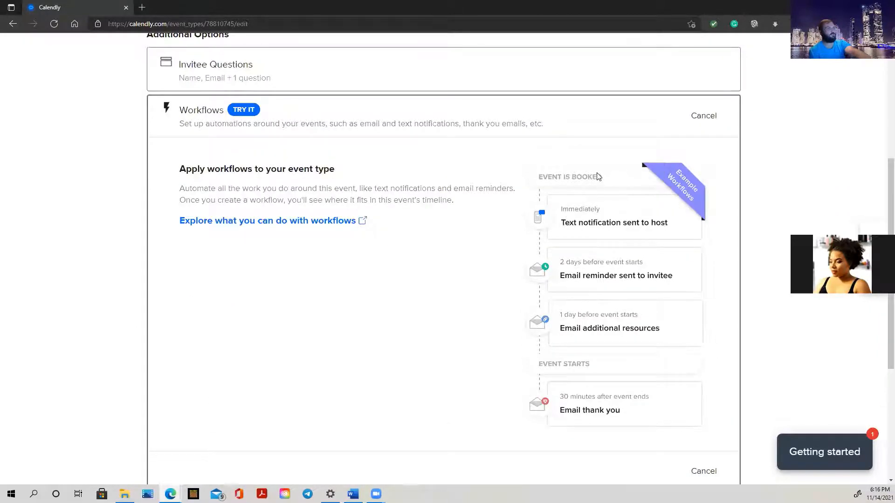
scroll(578, 220, down, 3)
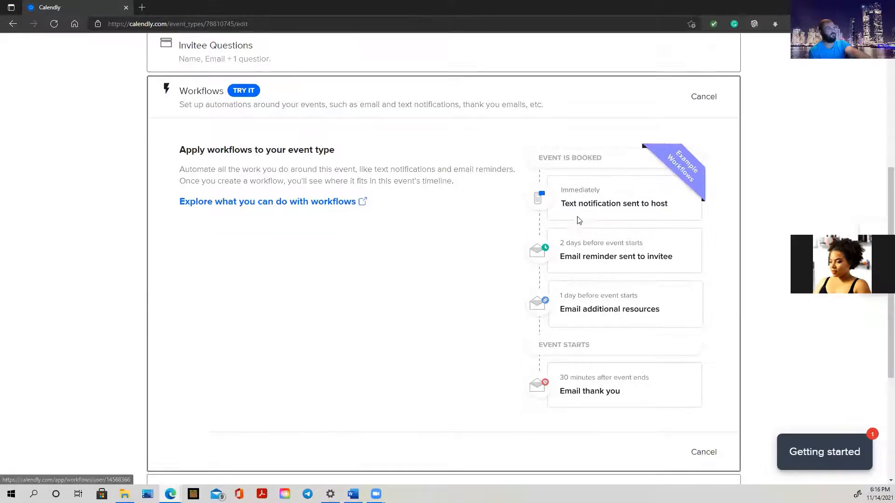
scroll(578, 220, up, 1)
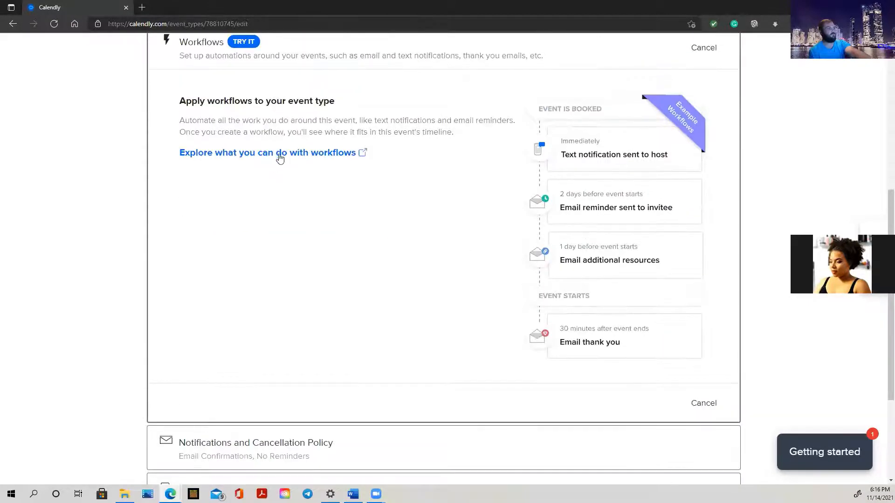
click(281, 154)
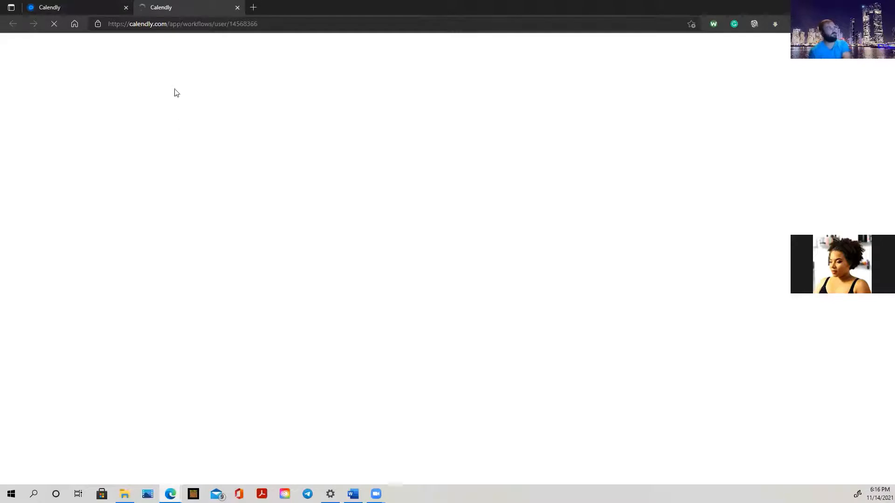
click(60, 7)
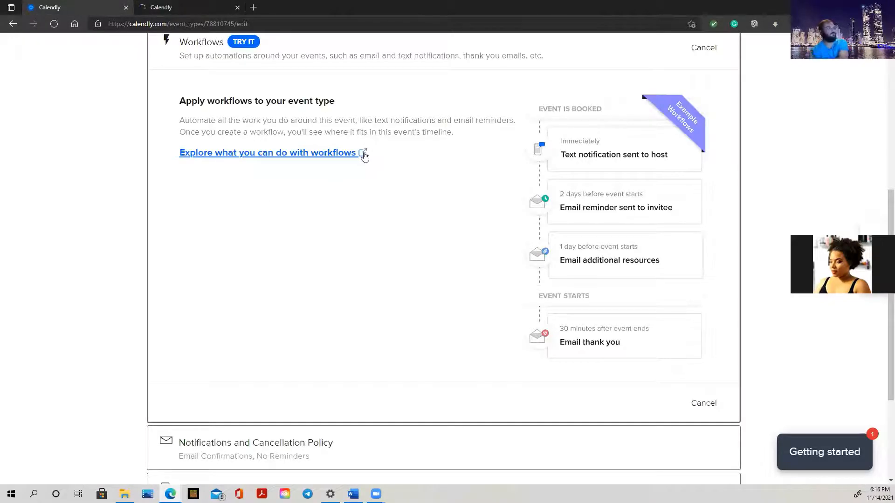
Collapse and reopen Workflows to review the example reminder and thank-you emails.
scroll(448, 142, down, 1)
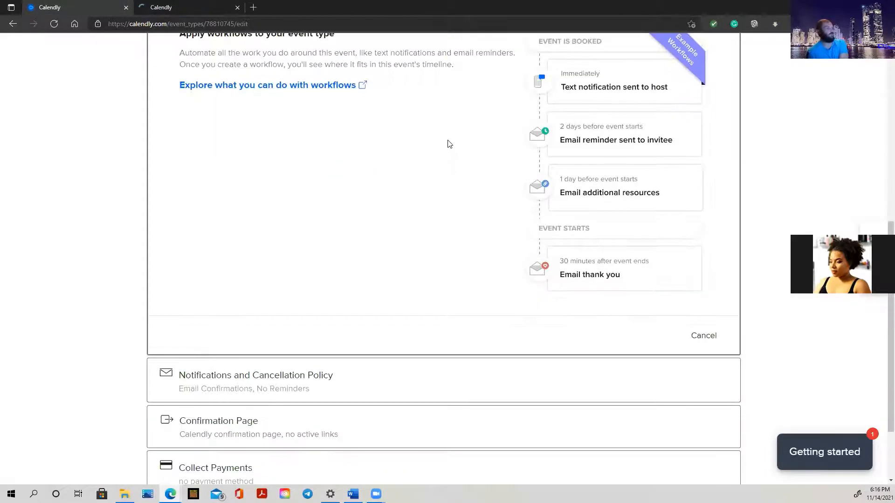
scroll(447, 147, down, 1)
scroll(446, 147, up, 6)
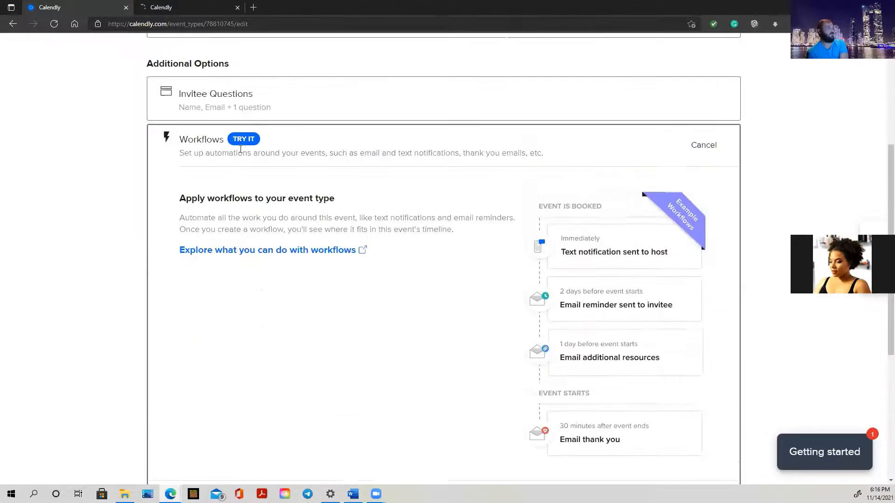
click(343, 227)
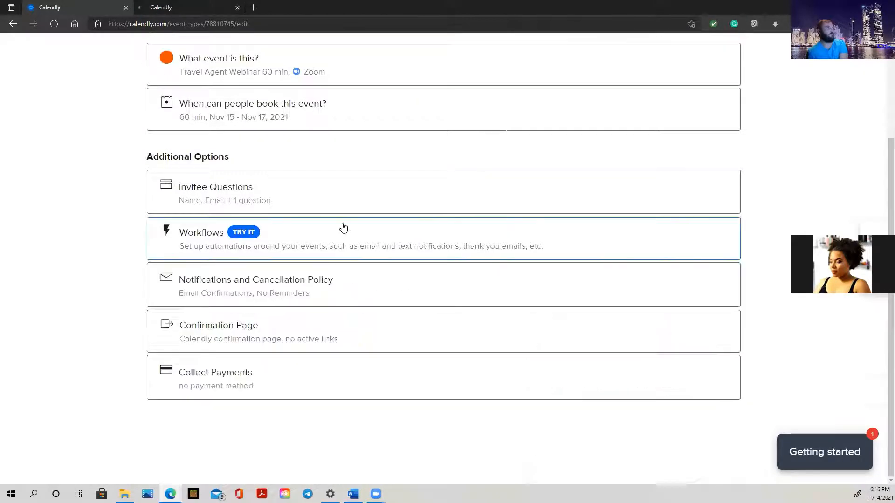
click(196, 234)
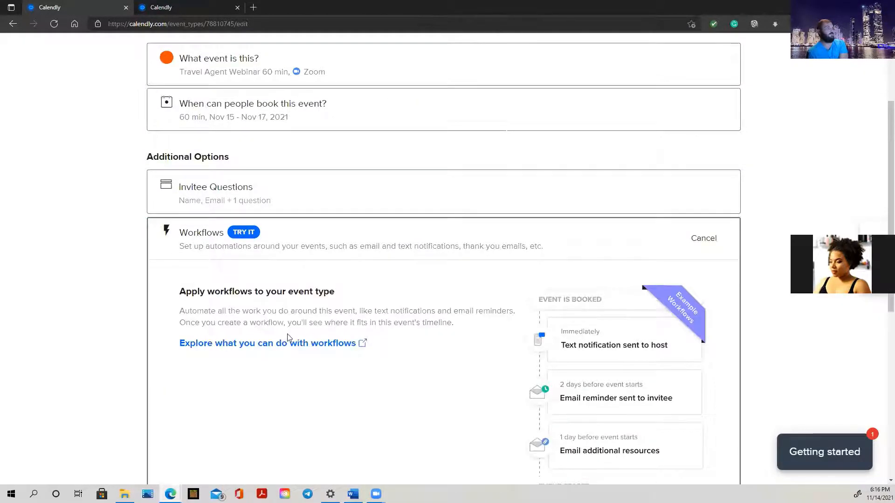
scroll(287, 337, down, 3)
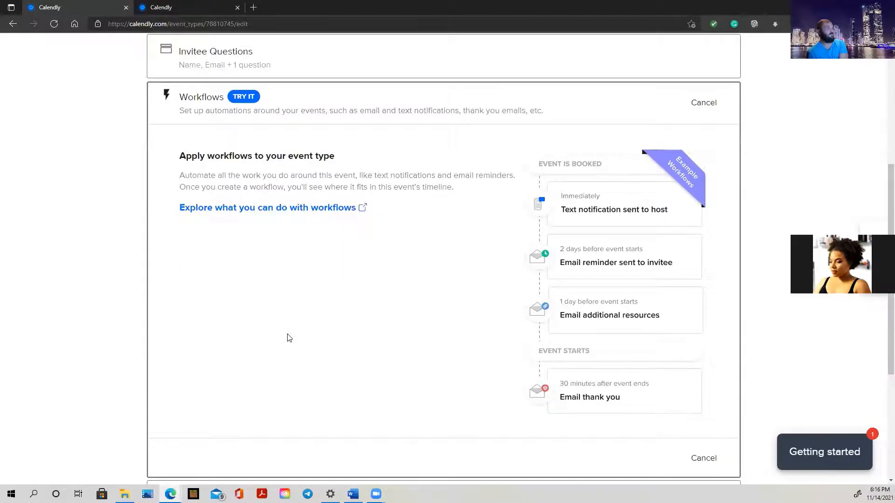
scroll(287, 338, down, 2)
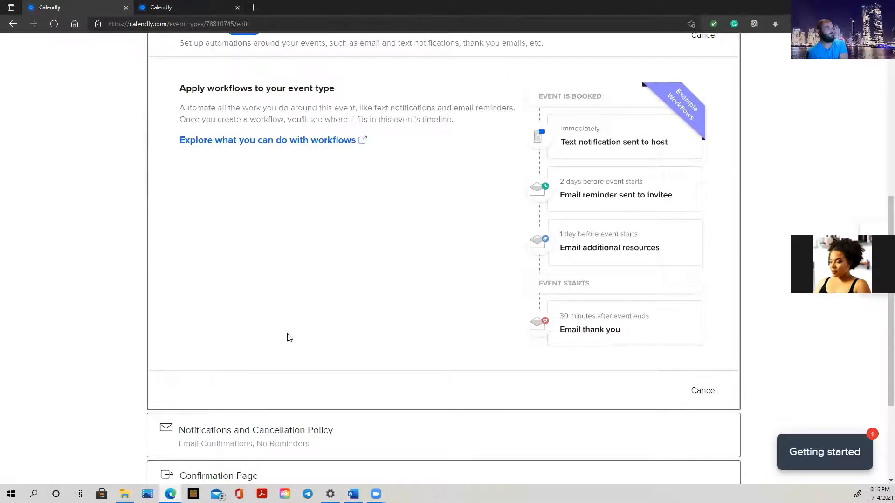
scroll(290, 336, up, 3)
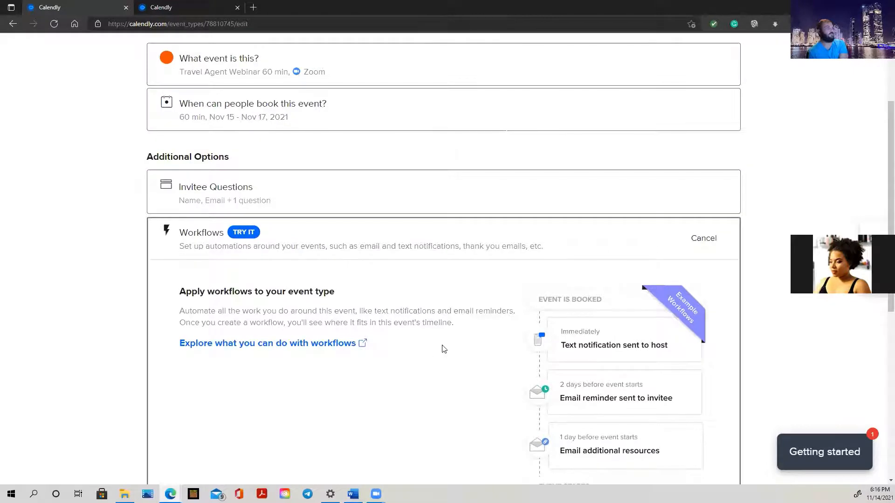
scroll(445, 349, down, 7)
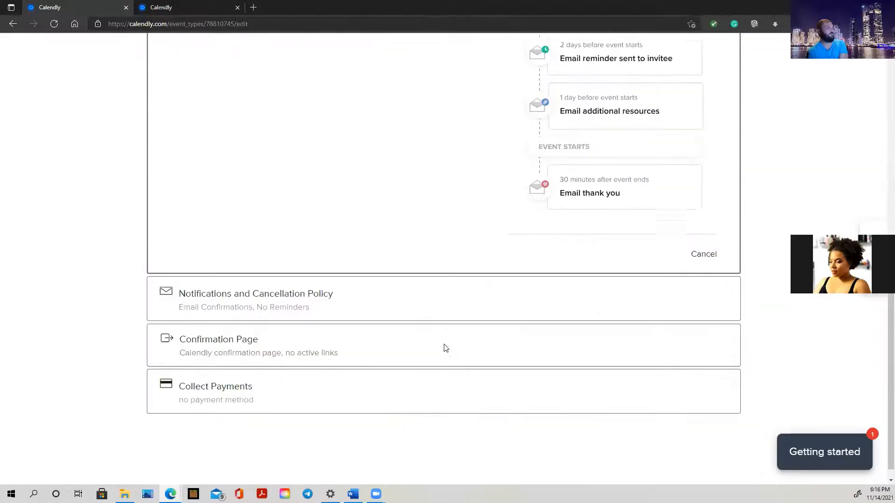
Under Notifications and Cancellation Policy, switch Email Reminders on and open the reminder template.
click(381, 280)
scroll(380, 237, up, 4)
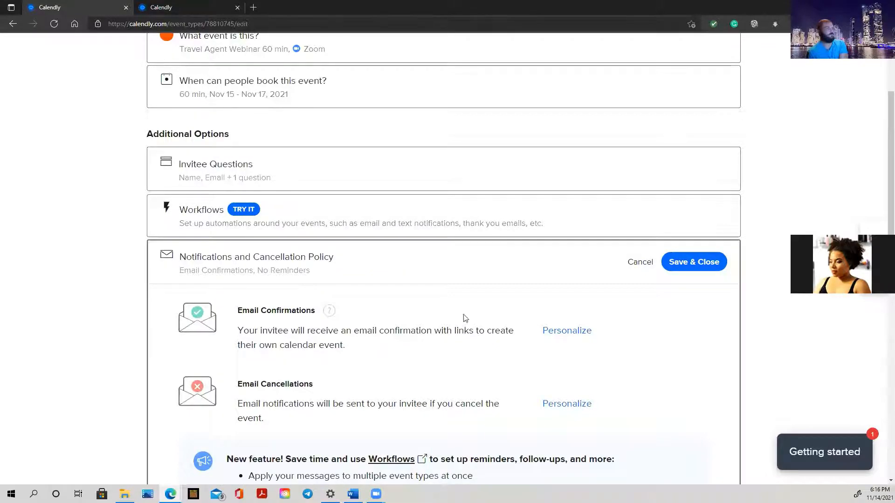
scroll(443, 308, down, 1)
scroll(440, 308, down, 2)
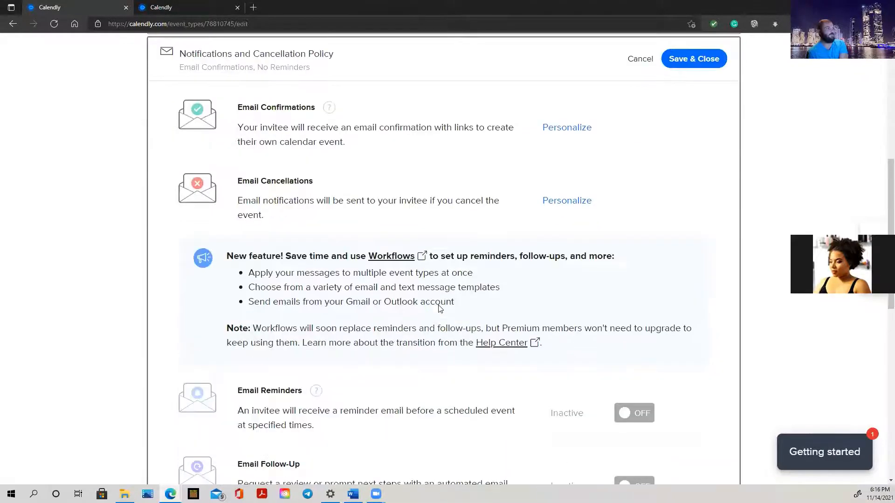
scroll(439, 306, down, 2)
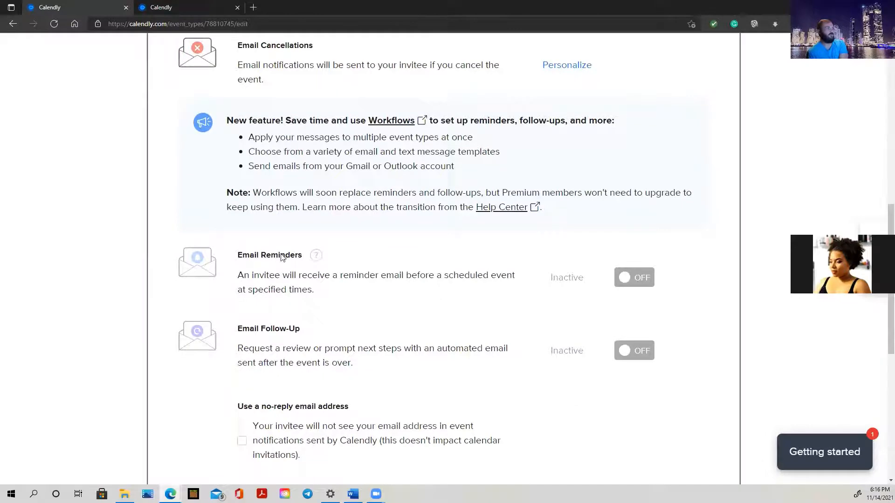
click(645, 281)
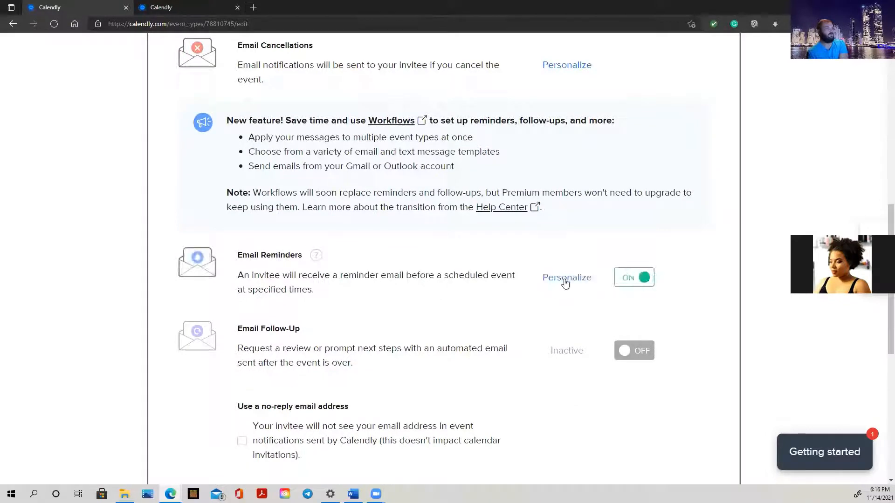
click(565, 279)
scroll(328, 319, down, 3)
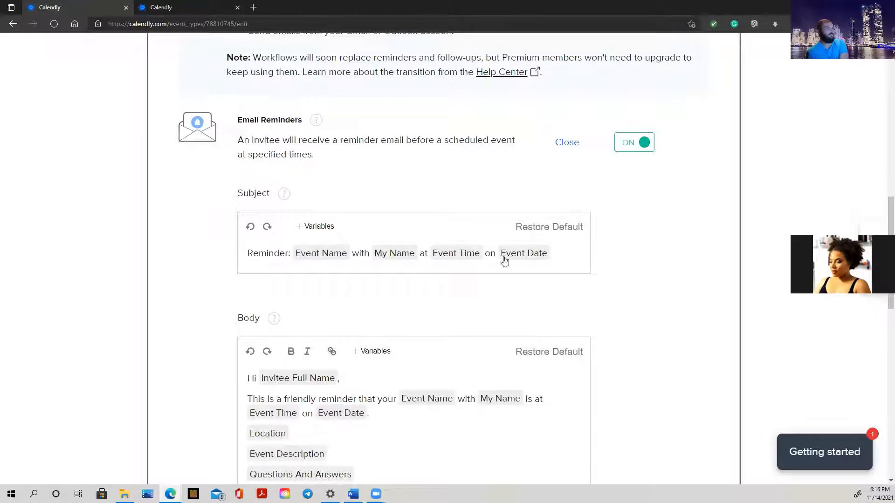
Replace the reminder subject's Event Date variable and text with 'Travel Agent Webinar Reminder'.
click(542, 257)
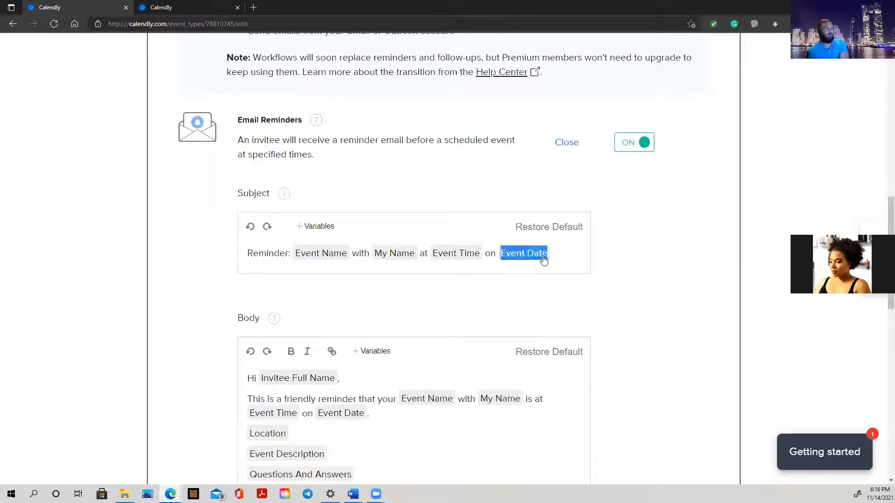
click(545, 258)
click(549, 258)
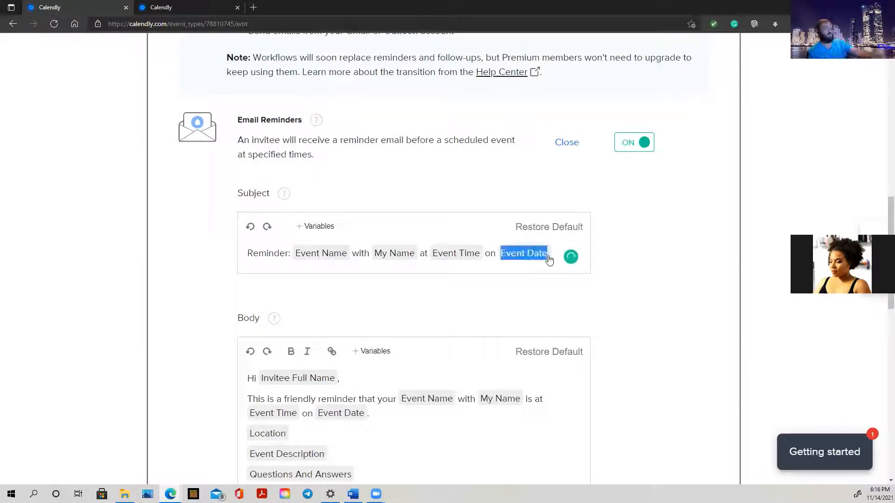
key(BackSpace)
key(BackSpace)
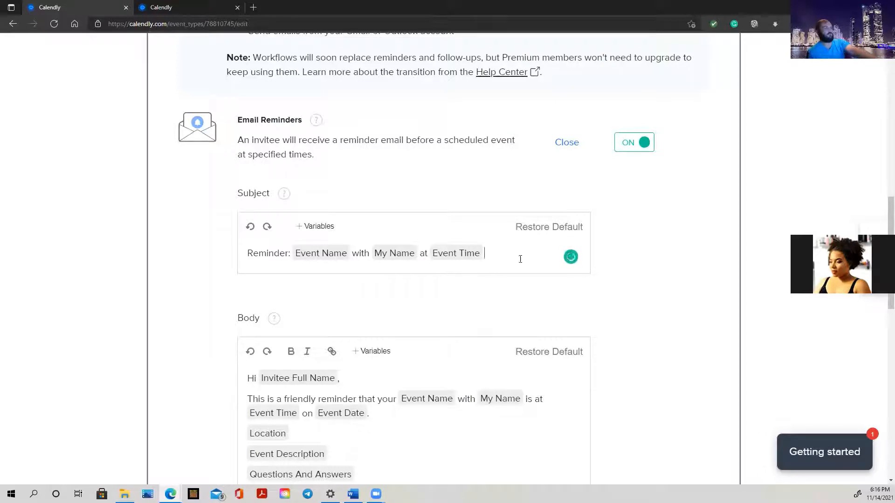
key(BackSpace)
key(BackSpace)
key(BackSpace)
key(BackSpace)
key(BackSpace)
key(BackSpace)
key(BackSpace)
key(BackSpace)
key(BackSpace)
key(BackSpace)
key(BackSpace)
key(BackSpace)
key(BackSpace)
key(BackSpace)
key(BackSpace)
key(BackSpace)
key(BackSpace)
key(BackSpace)
key(BackSpace)
key(BackSpace)
key(BackSpace)
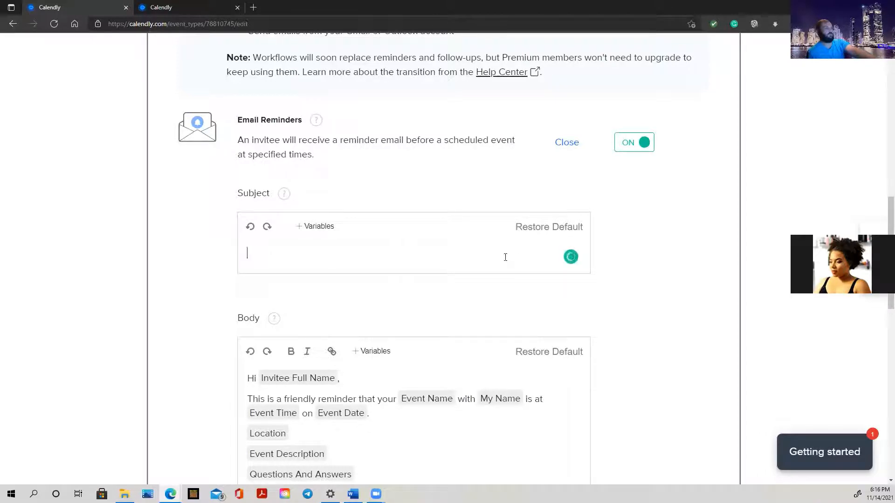
text(Trav)
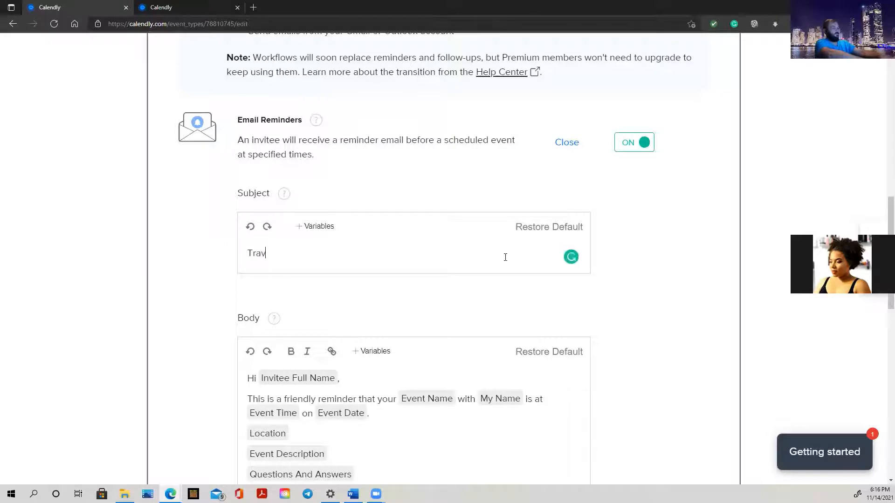
text(el Age)
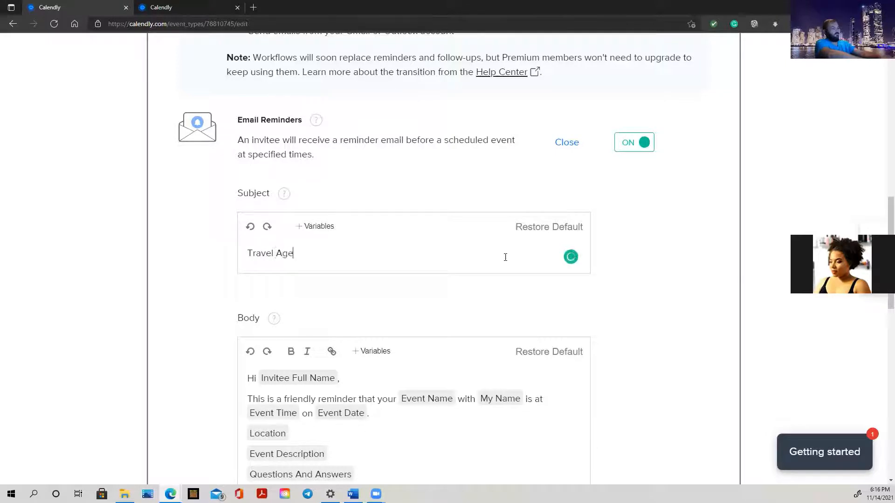
text(nt W)
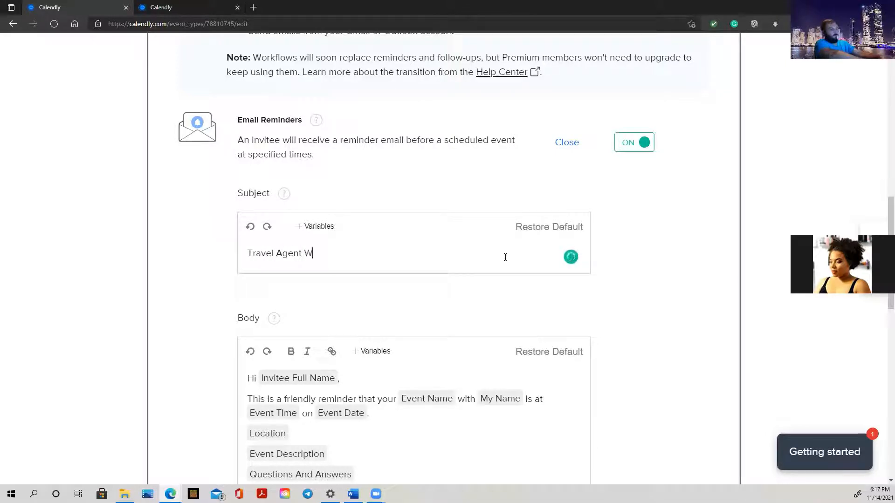
text(ebinar )
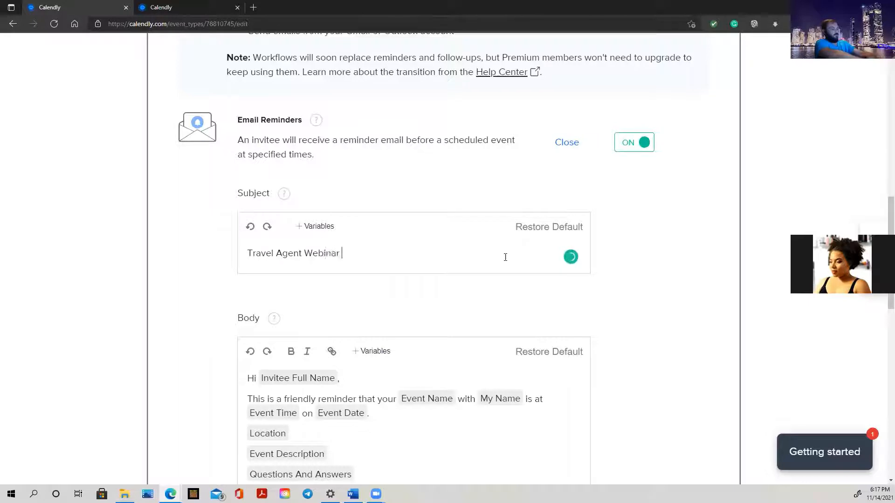
text(Reminder)
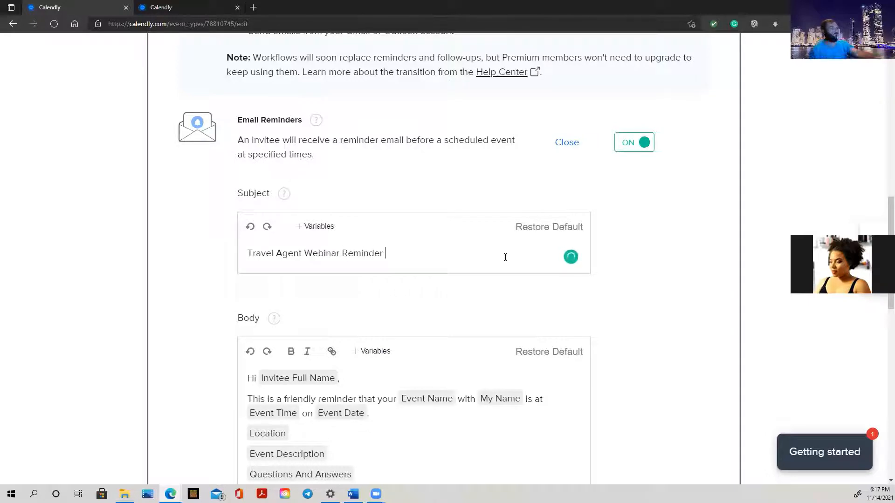
scroll(396, 326, down, 4)
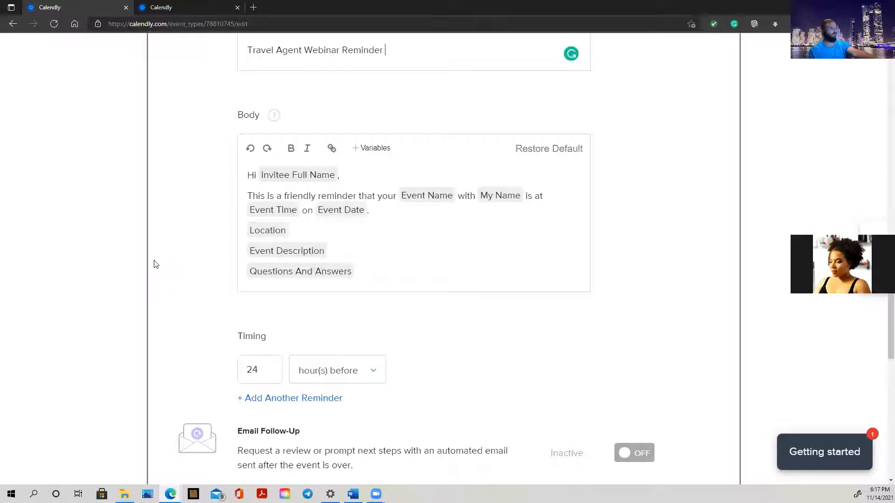
Clear the default reminder body and write 'Hi, Just a reminder that the travel agent webinar will start in 1 hour,'.
click(352, 275)
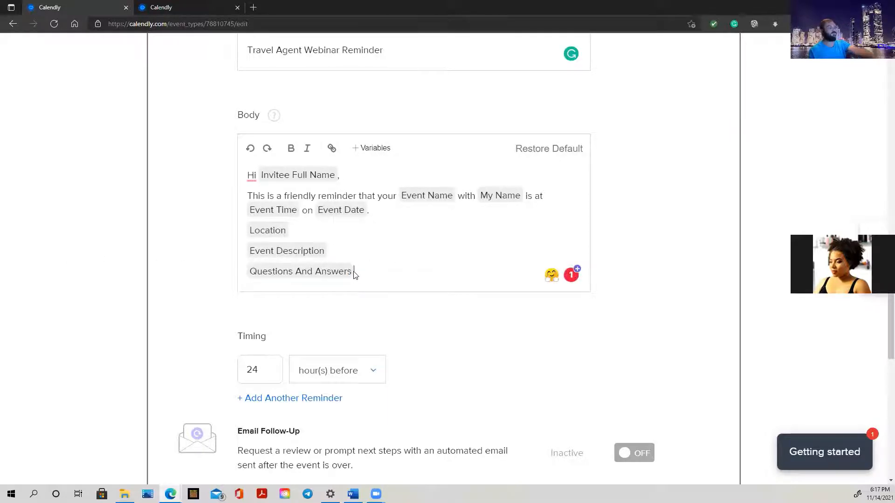
key(BackSpace)
key(BackSpace)
key(BackSpace)
key(BackSpace)
key(BackSpace)
key(BackSpace)
key(BackSpace)
key(BackSpace)
key(BackSpace)
key(BackSpace)
click(407, 212)
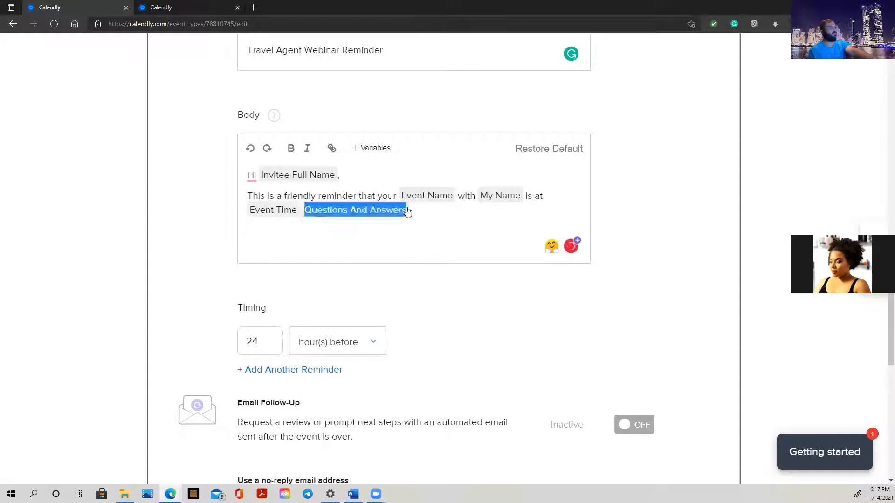
click(380, 211)
key(BackSpace)
key(BackSpace)
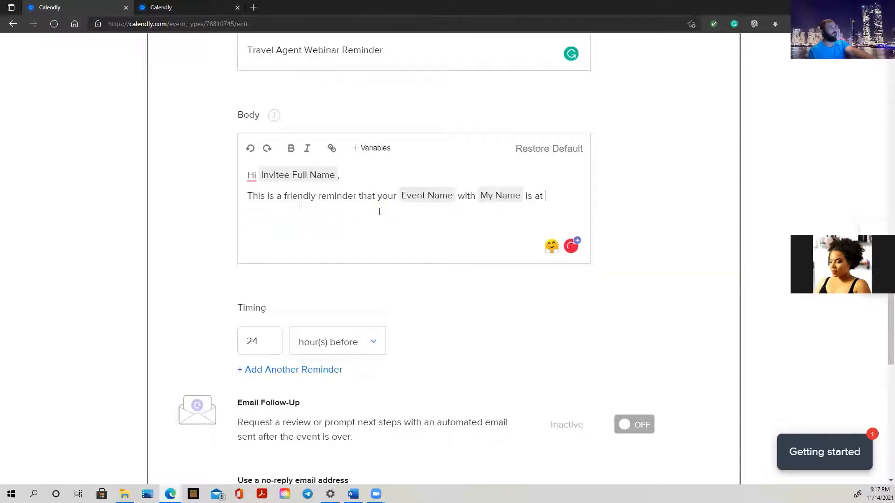
key(BackSpace)
key(BackSpace)
key(BackSpace)
key(BackSpace)
key(BackSpace)
key(BackSpace)
key(BackSpace)
key(BackSpace)
key(BackSpace)
key(BackSpace)
key(BackSpace)
key(BackSpace)
key(BackSpace)
key(BackSpace)
key(BackSpace)
key(BackSpace)
key(BackSpace)
key(BackSpace)
key(BackSpace)
key(BackSpace)
key(BackSpace)
key(BackSpace)
key(BackSpace)
key(BackSpace)
key(BackSpace)
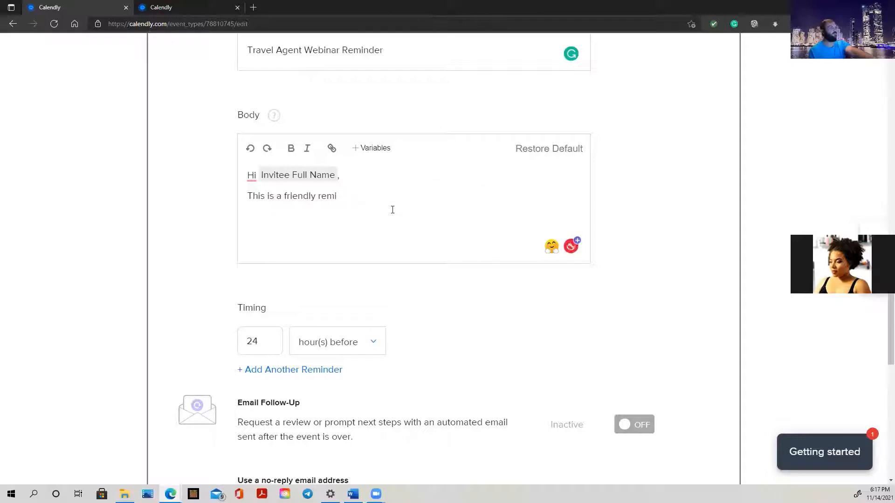
key(ctrl+a)
key(BackSpace)
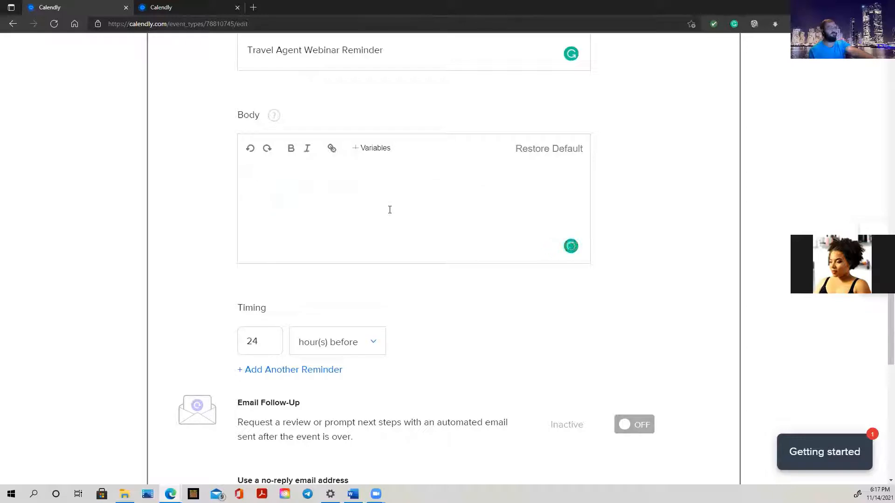
text(Hi, )
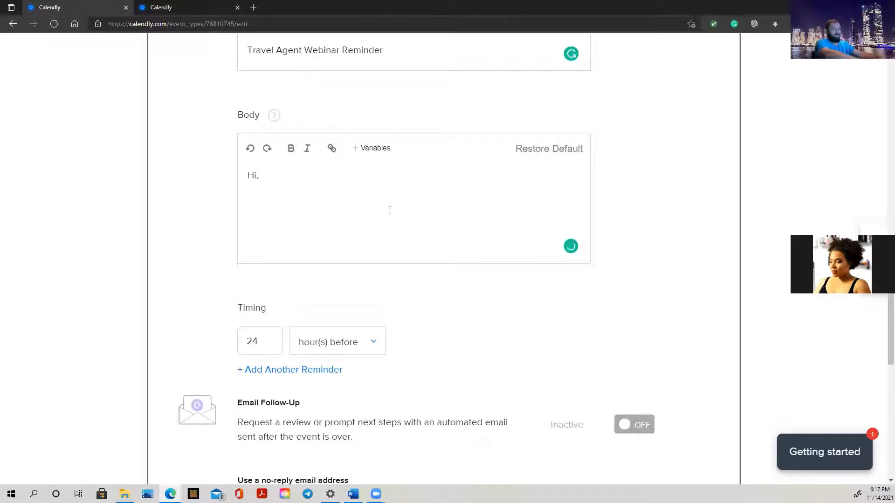
text(Just)
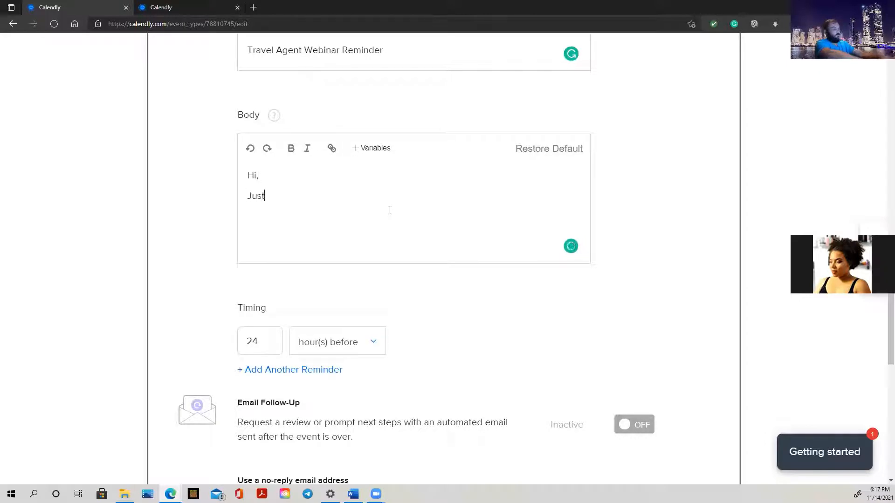
text( a reminder )
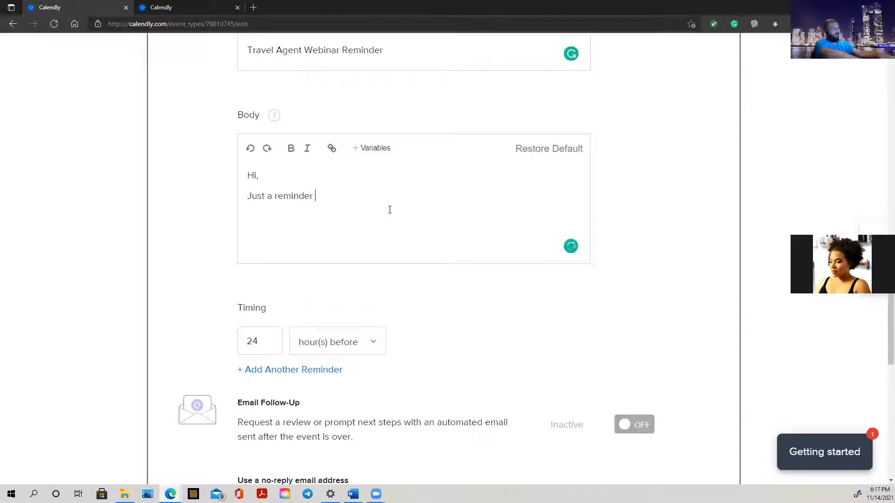
text(that the travel ag)
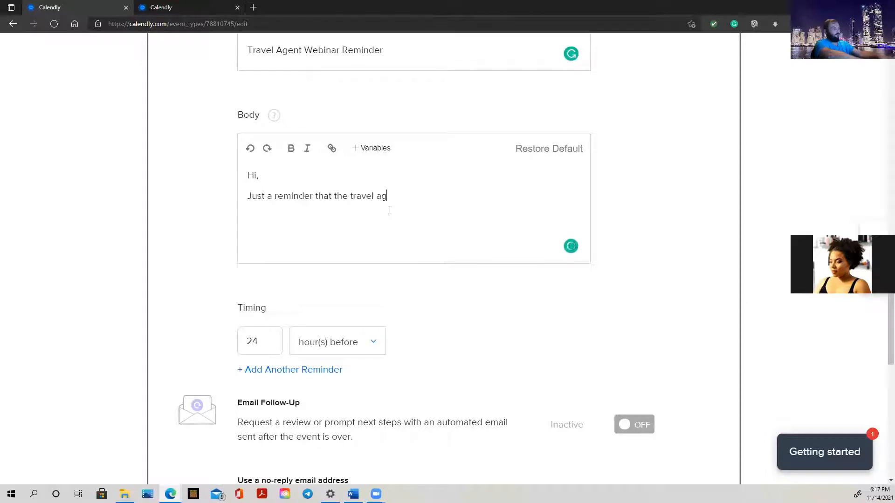
text(ent webinar)
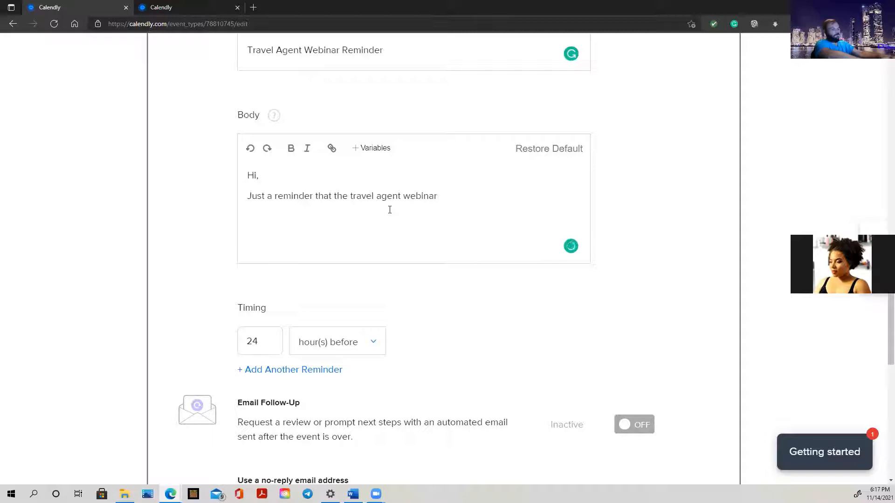
text( will start )
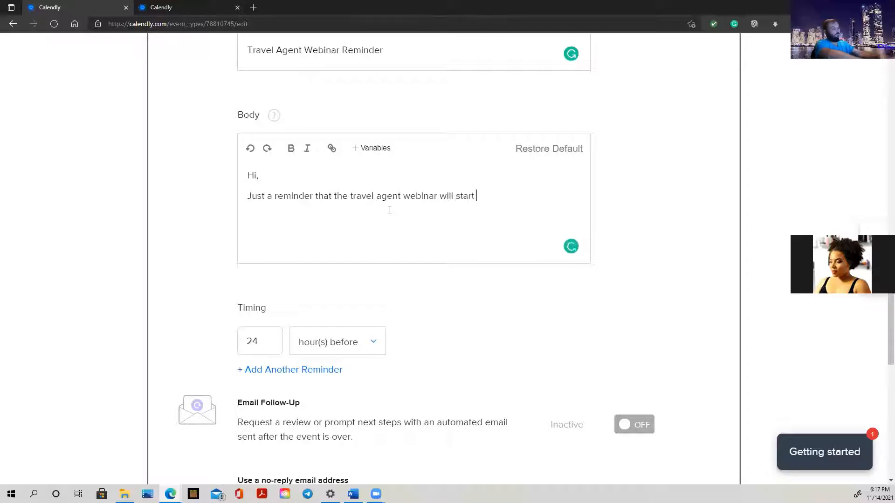
text(in)
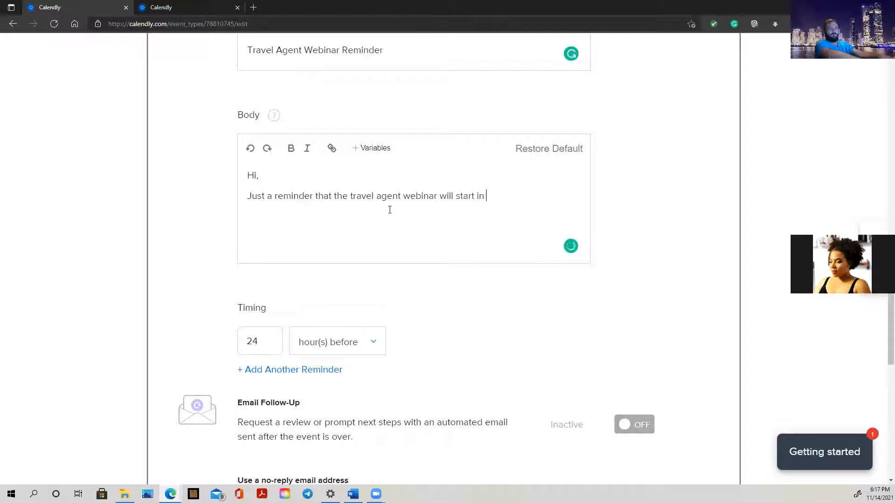
text( 1 hour,)
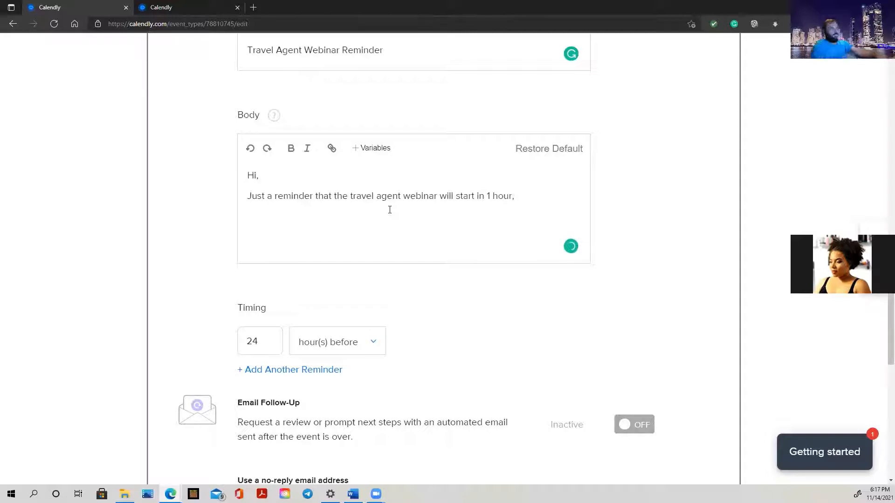
key(Return)
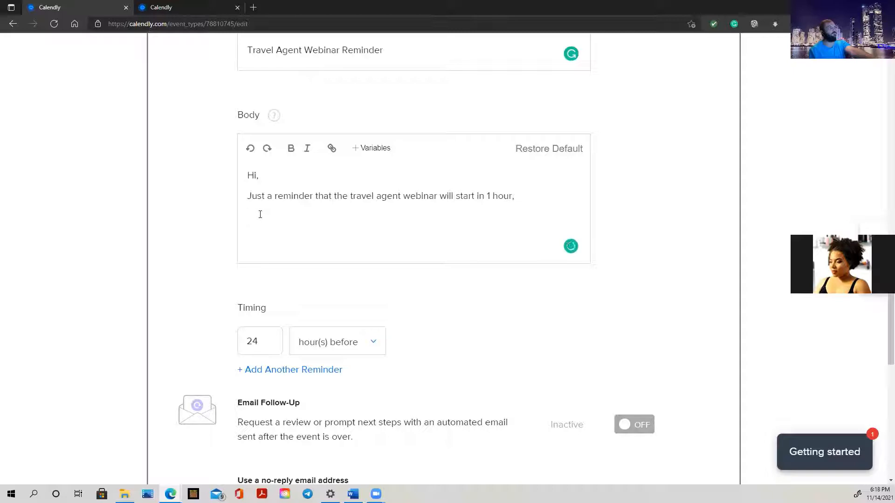
Load the Zoom website in the second tab and copy its zoom.us web address.
click(189, 11)
click(218, 27)
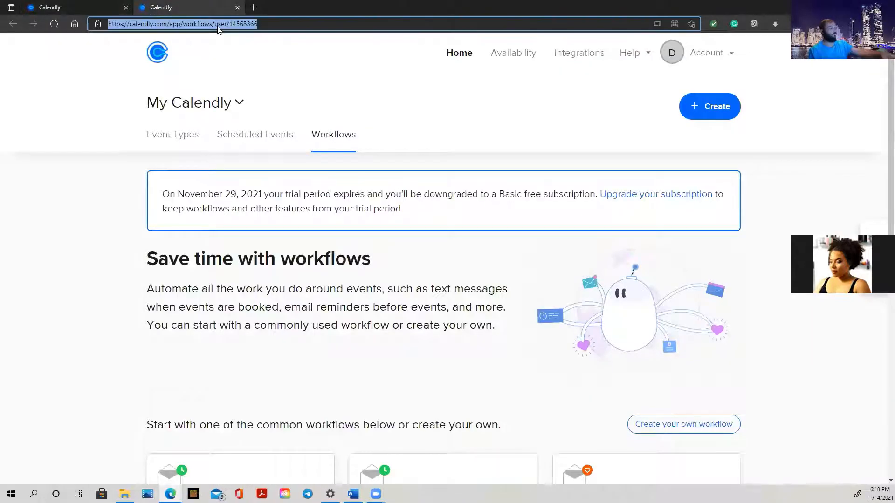
text(zoom)
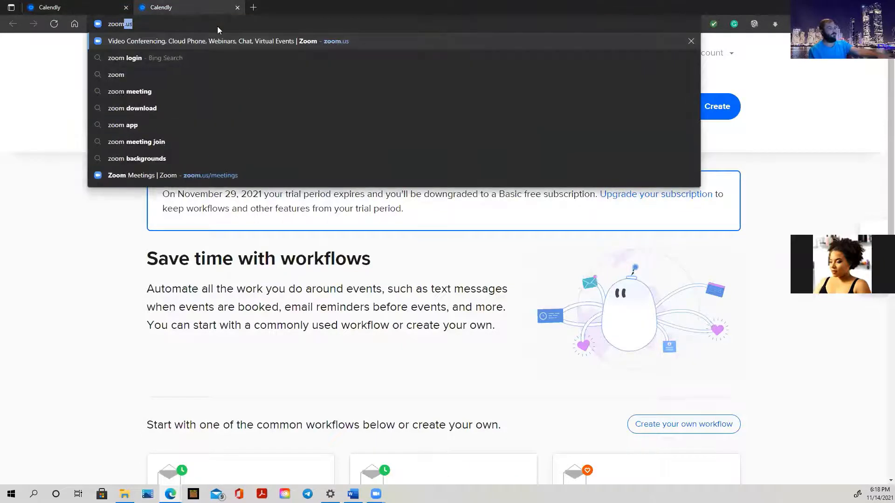
key(Return)
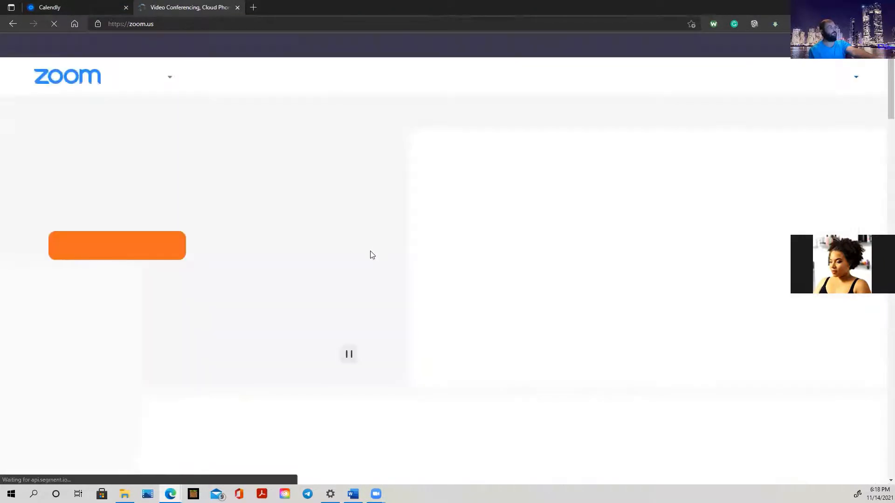
click(143, 23)
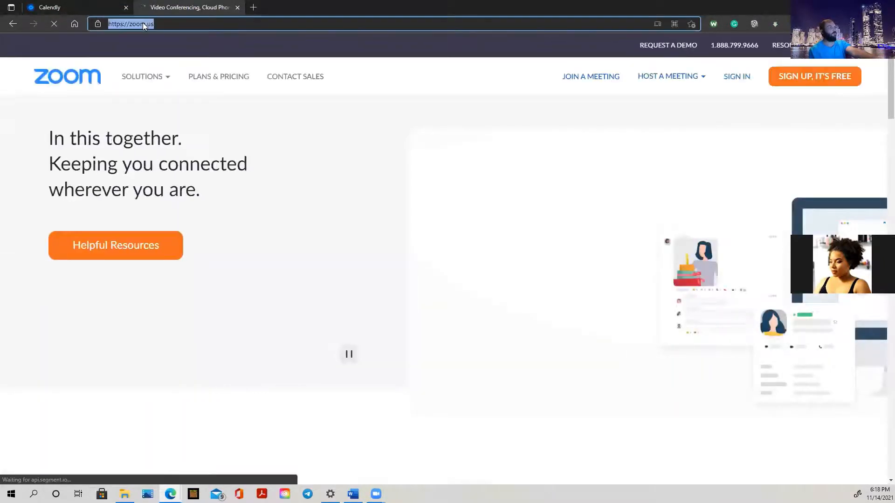
right_click(142, 23)
click(183, 94)
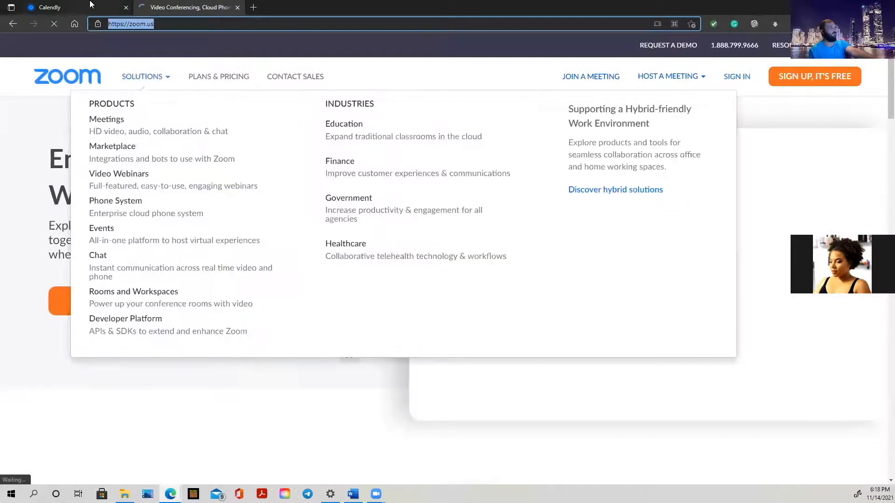
click(50, 7)
right_click(253, 215)
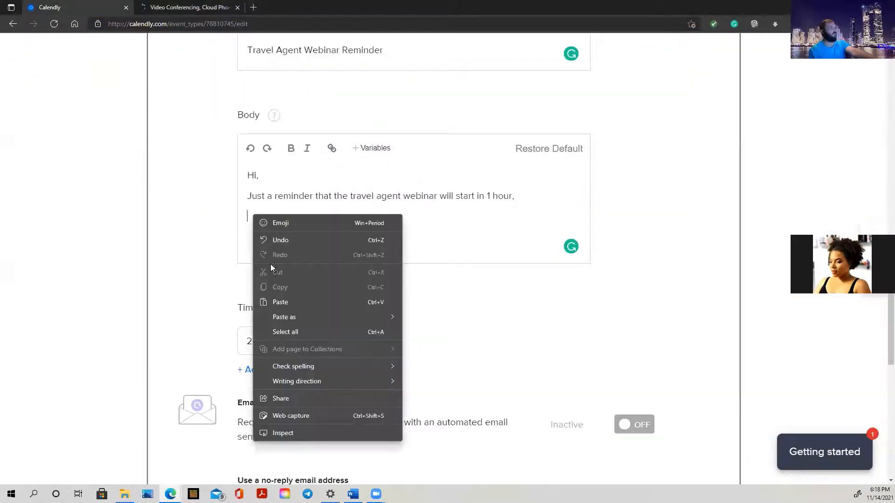
click(302, 303)
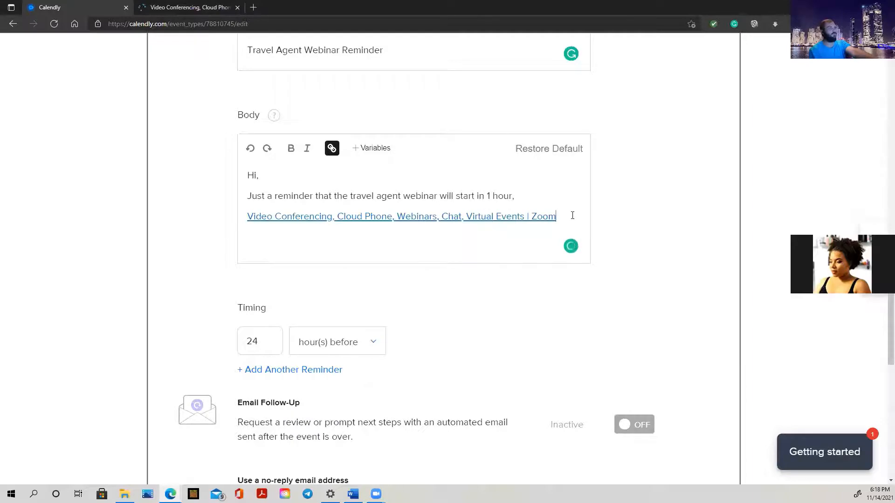
key(Return)
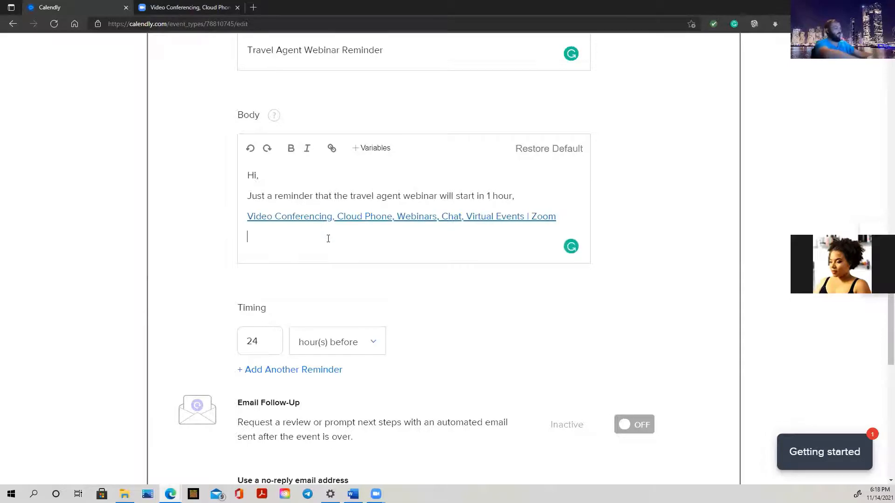
text(Zon)
text(omm)
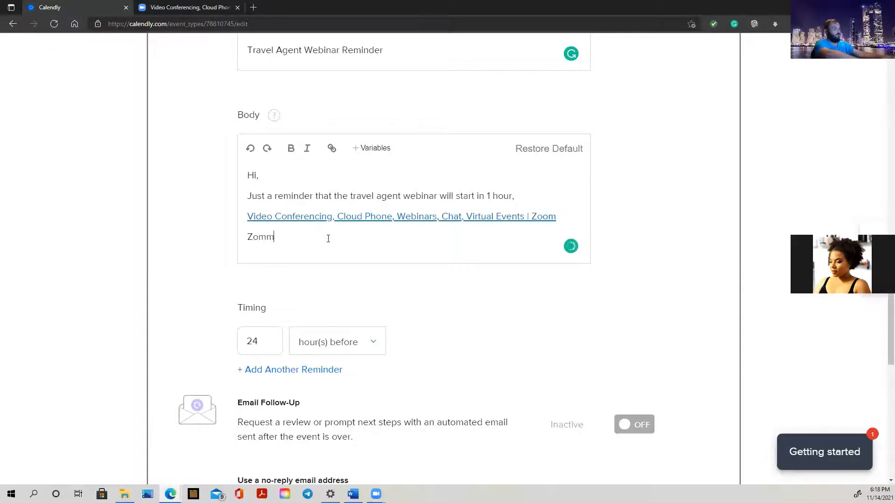
key(BackSpace)
key(BackSpace)
text(om ID: )
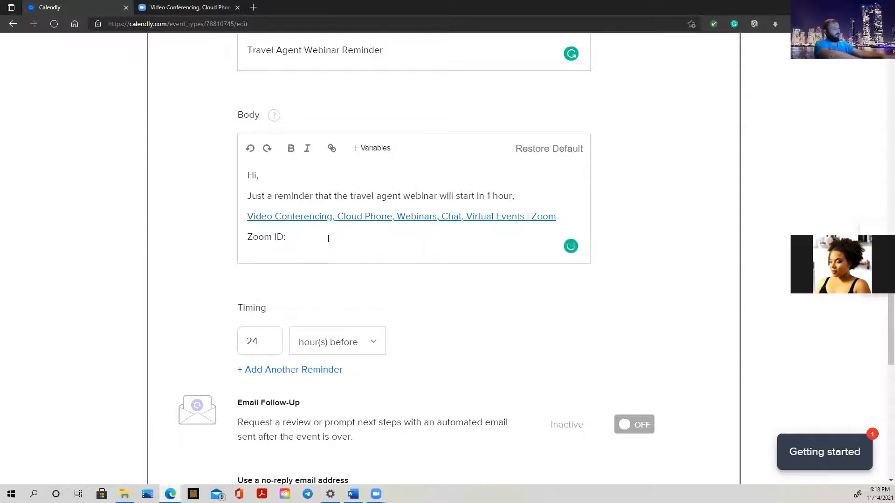
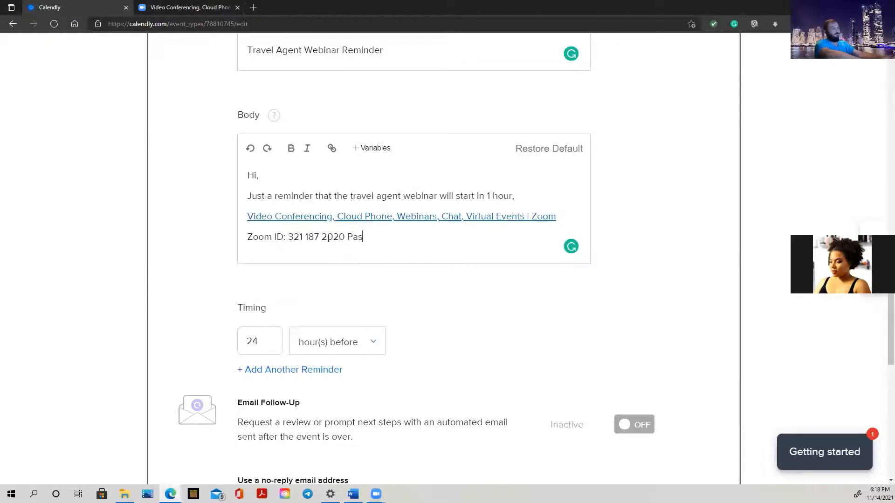
text( Password)
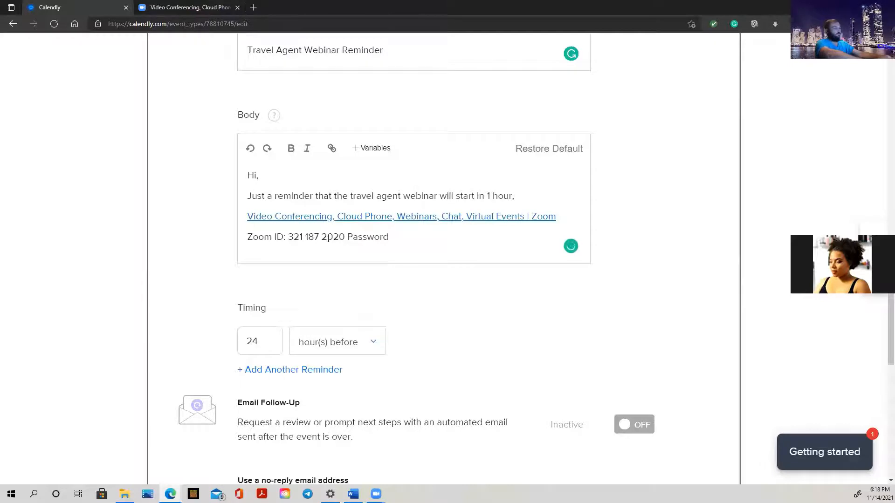
text(: 123)
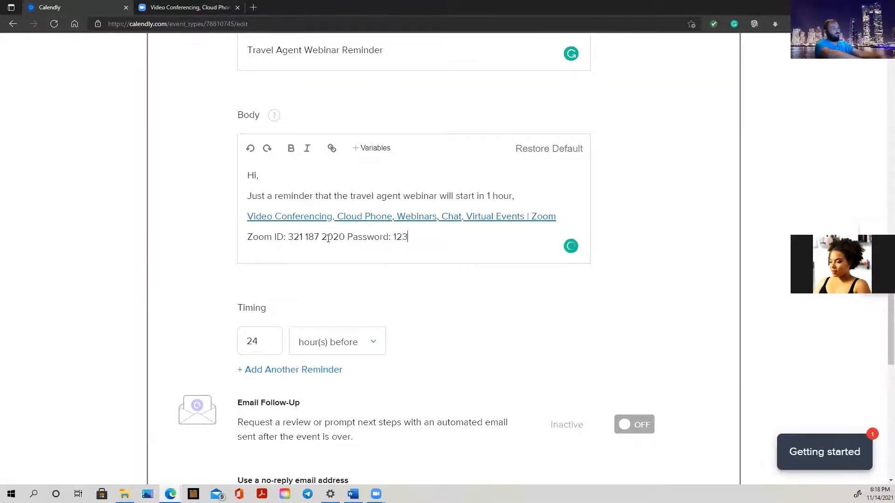
Put the password on its own line and add a 'See you then!' sign-off.
click(350, 236)
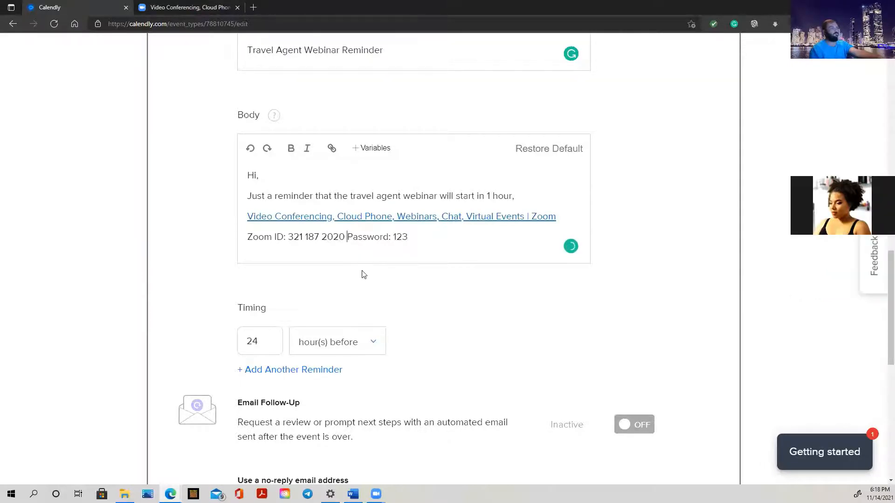
key(Return)
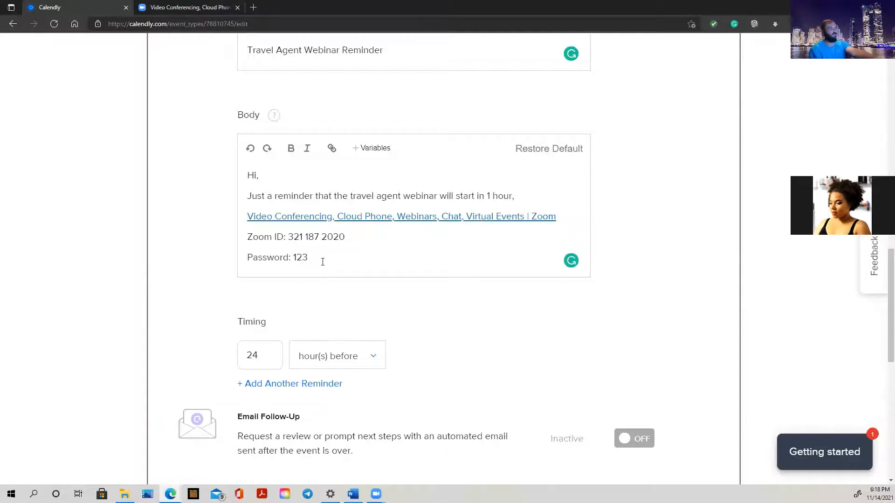
click(318, 258)
key(Return)
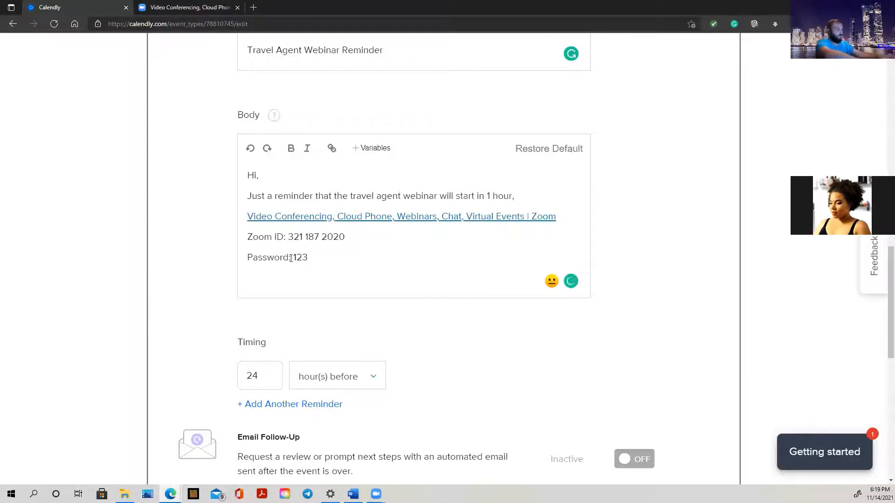
text(See )
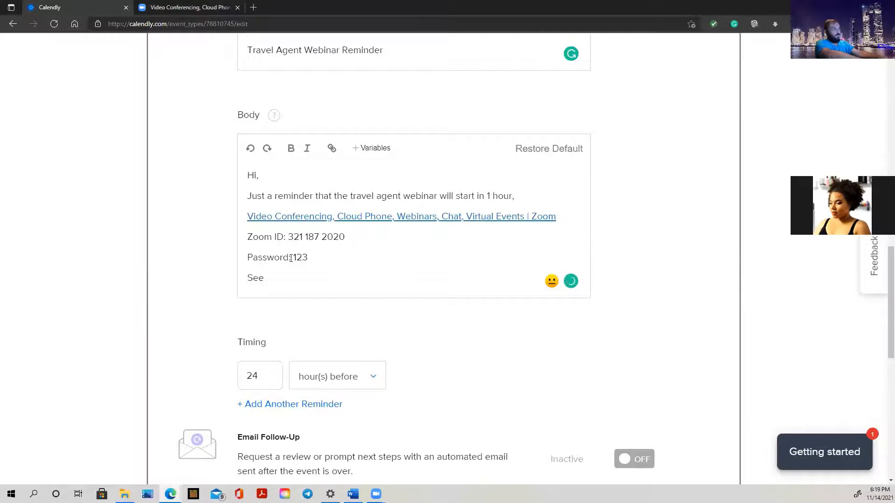
text(you then)
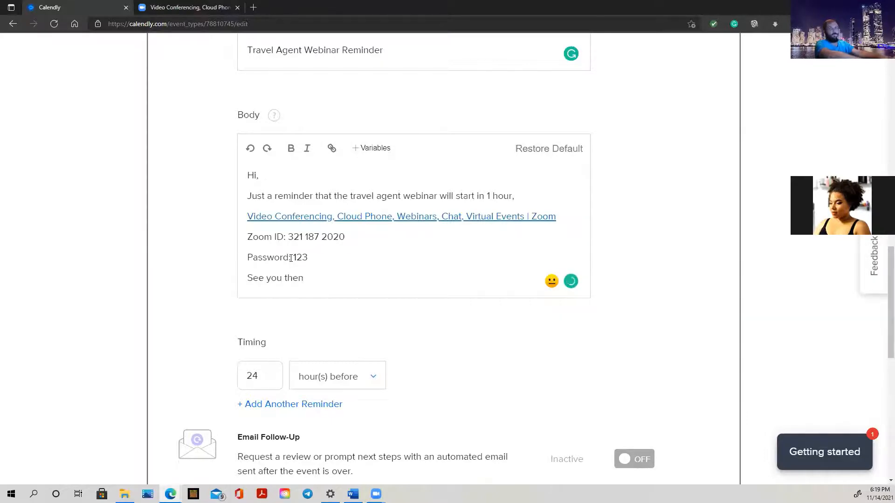
text(!)
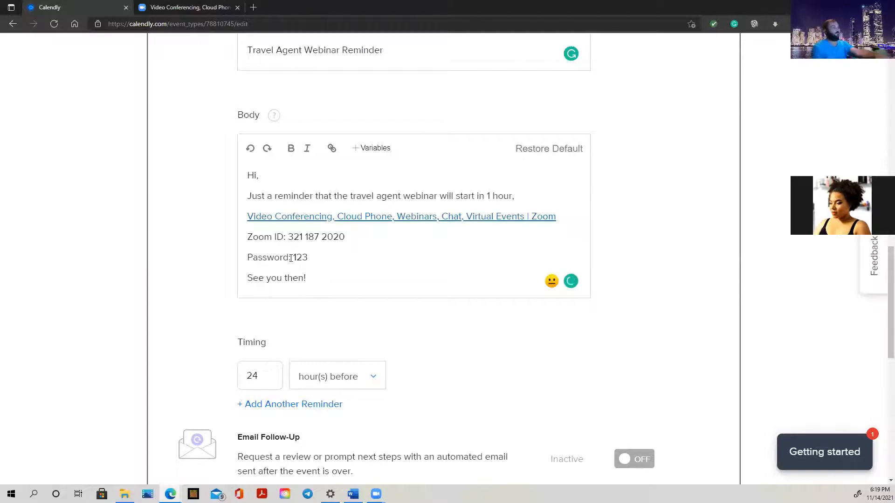
Change the reminder timing from 24 to 1, keeping the unit as hour(s) before.
scroll(456, 330, down, 3)
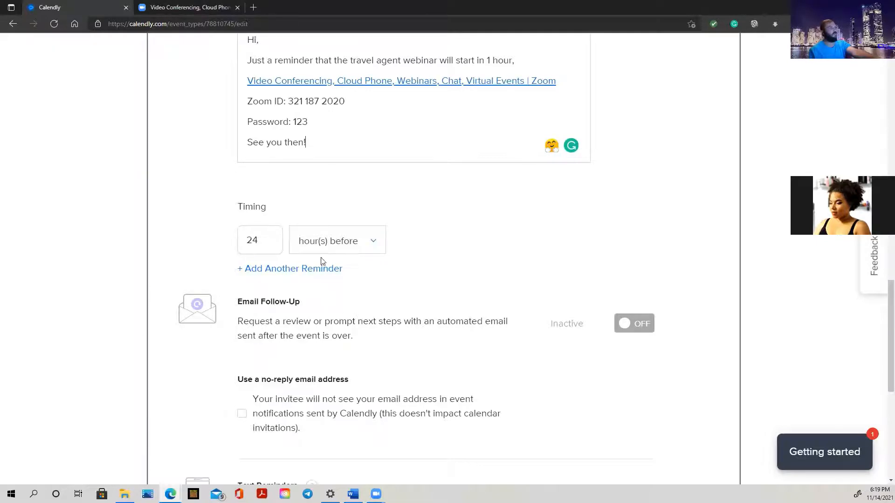
double_click(256, 241)
text(1)
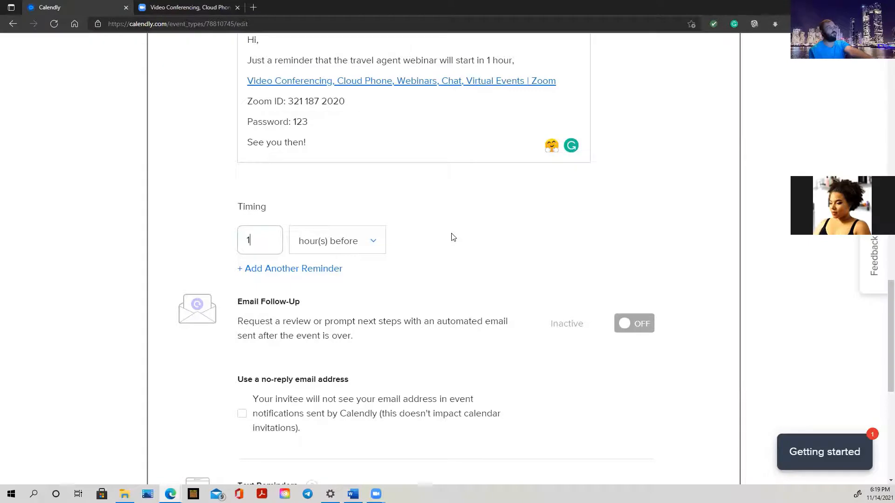
scroll(451, 237, up, 6)
scroll(436, 293, down, 4)
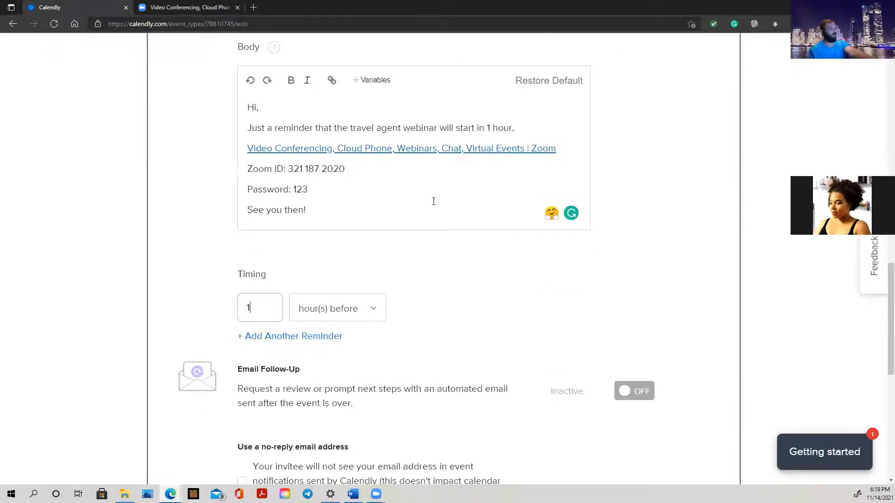
scroll(434, 202, down, 2)
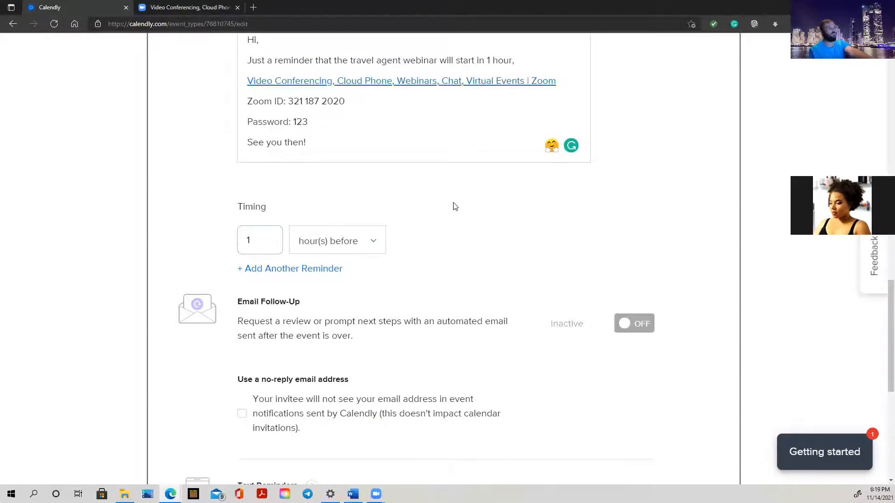
scroll(485, 239, up, 1)
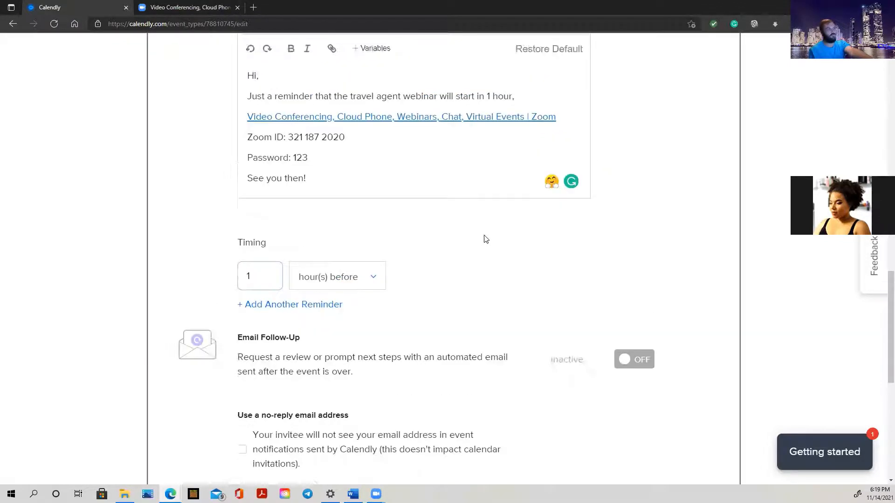
scroll(485, 239, up, 3)
scroll(485, 234, up, 4)
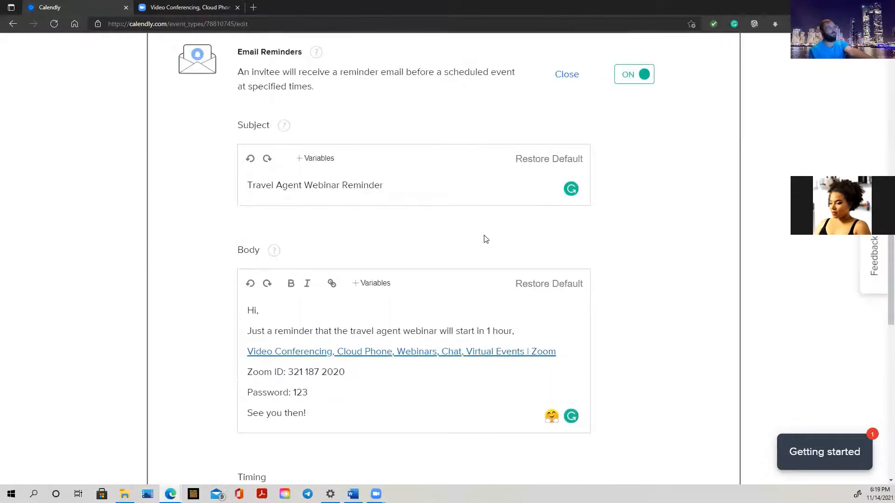
scroll(348, 214, up, 3)
scroll(382, 220, down, 7)
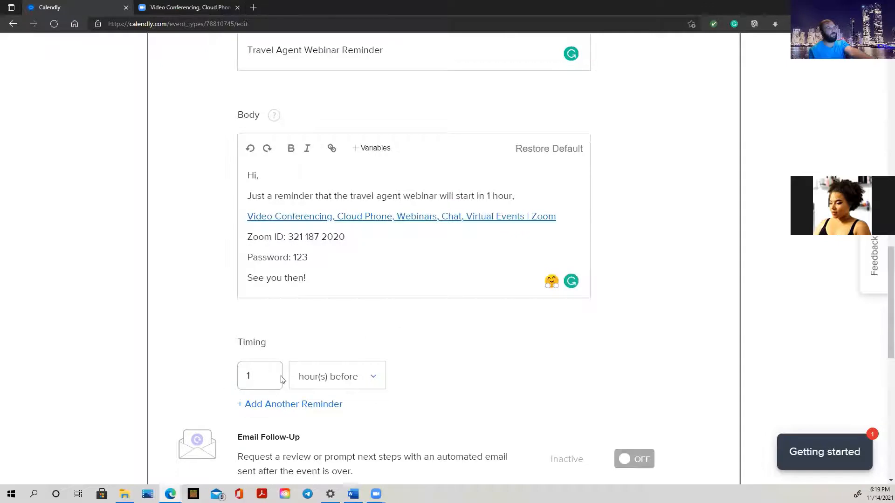
click(374, 381)
click(374, 381)
scroll(486, 355, down, 3)
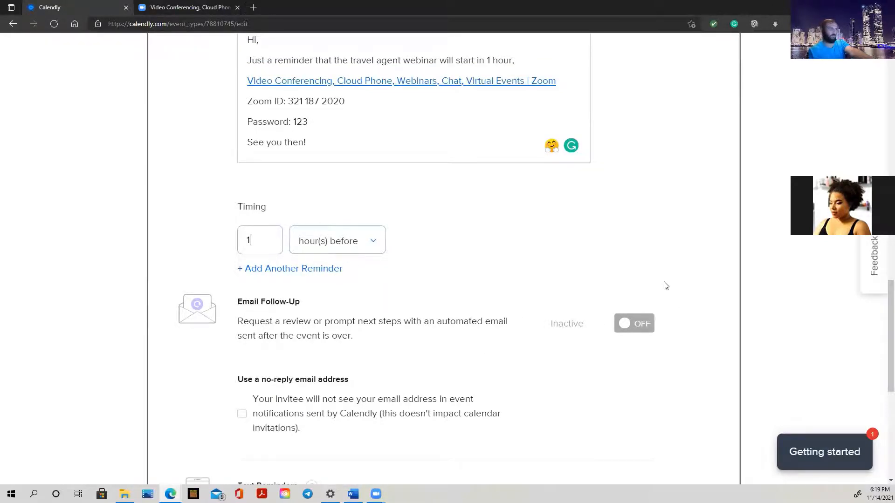
click(635, 325)
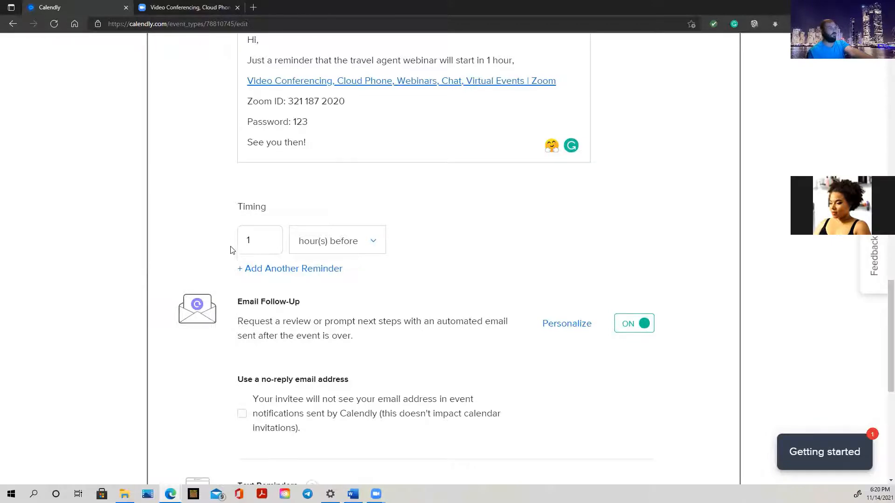
scroll(404, 316, down, 3)
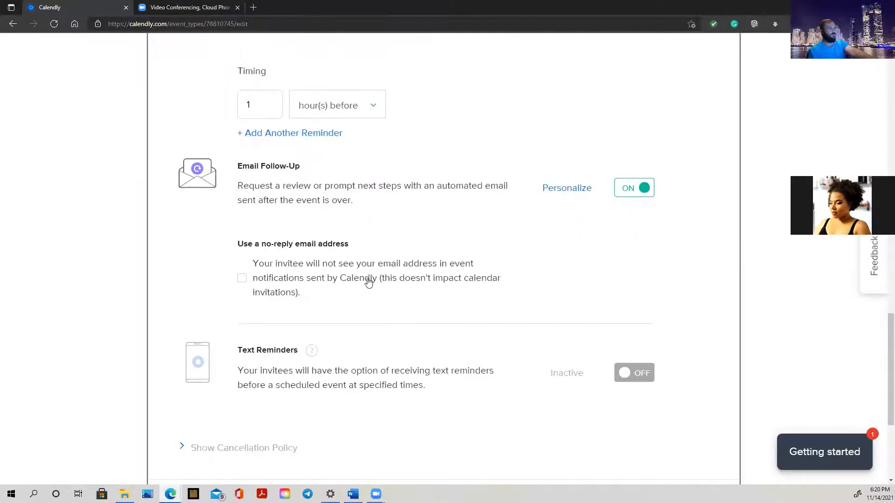
click(582, 195)
scroll(583, 194, up, 15)
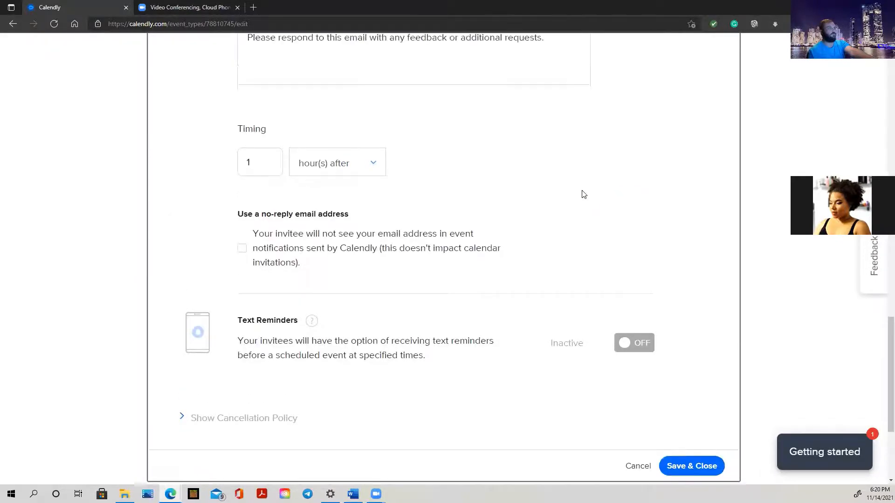
scroll(485, 307, down, 4)
scroll(485, 307, down, 1)
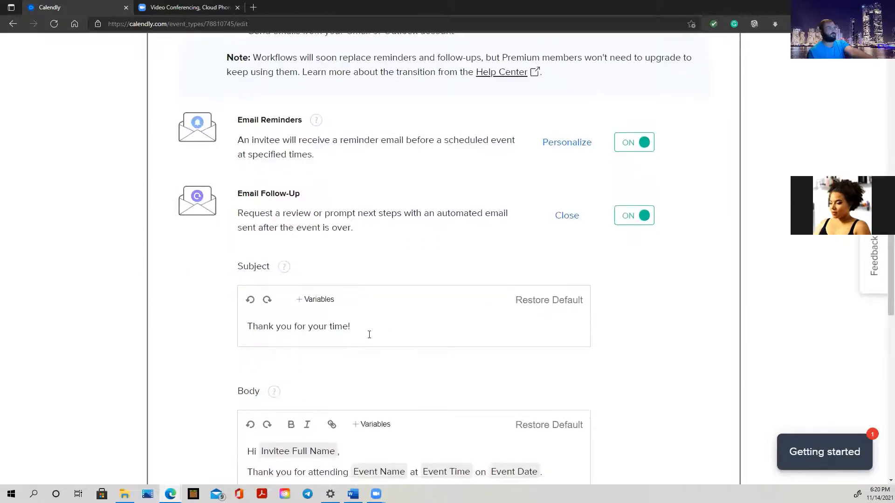
click(381, 324)
scroll(381, 323, down, 3)
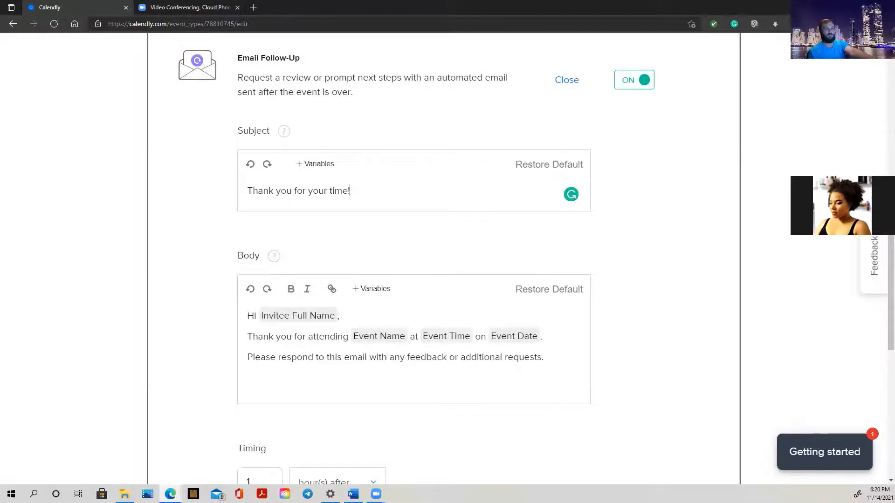
key(alt+Tab)
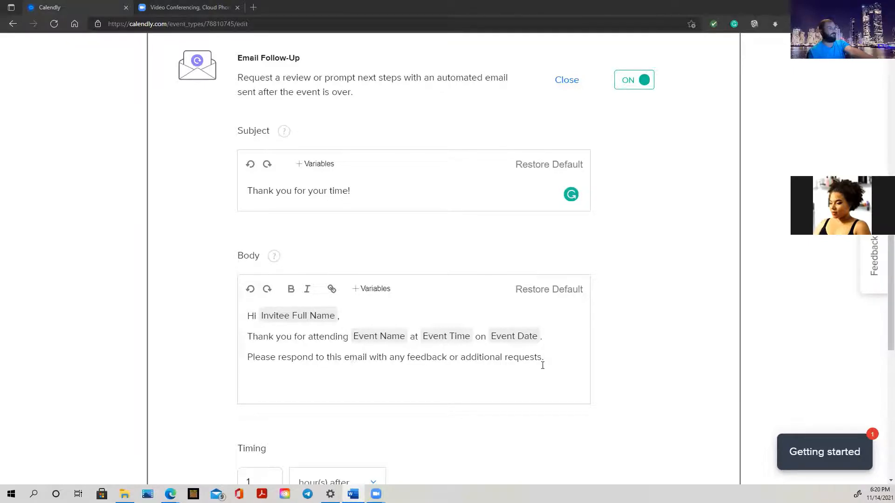
Replace the default follow-up body with the pasted Travel Agent Webinar thank-you message.
drag(544, 361, 293, 315)
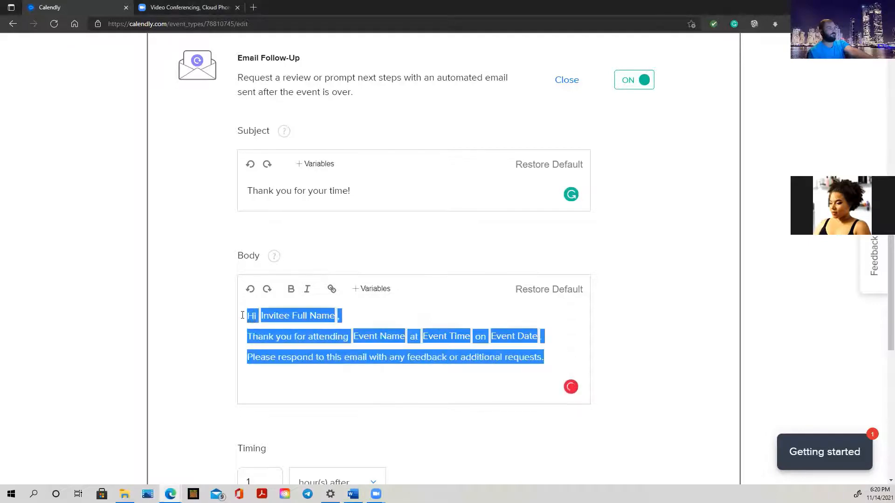
right_click(293, 315)
right_click(355, 355)
click(396, 140)
Delete the blank lines after the opening sentence, above the TAKEOUT note and the Evolution Travel link.
click(274, 343)
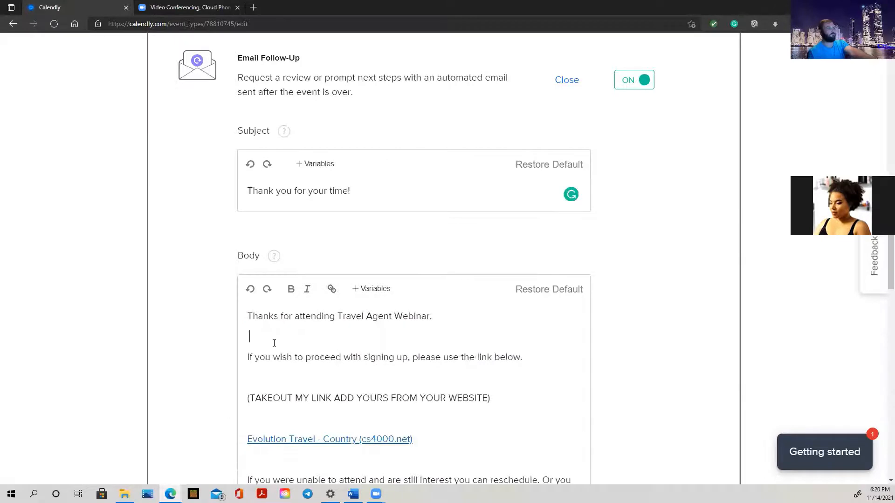
key(BackSpace)
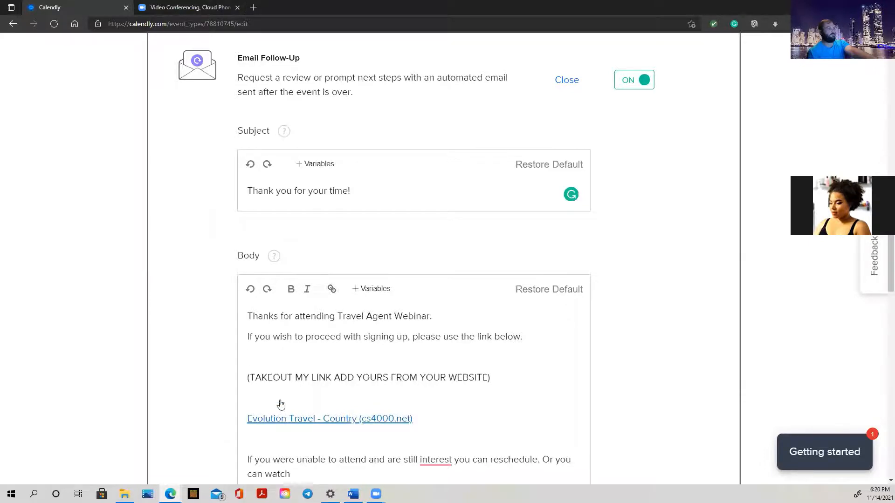
key(BackSpace)
click(260, 381)
key(BackSpace)
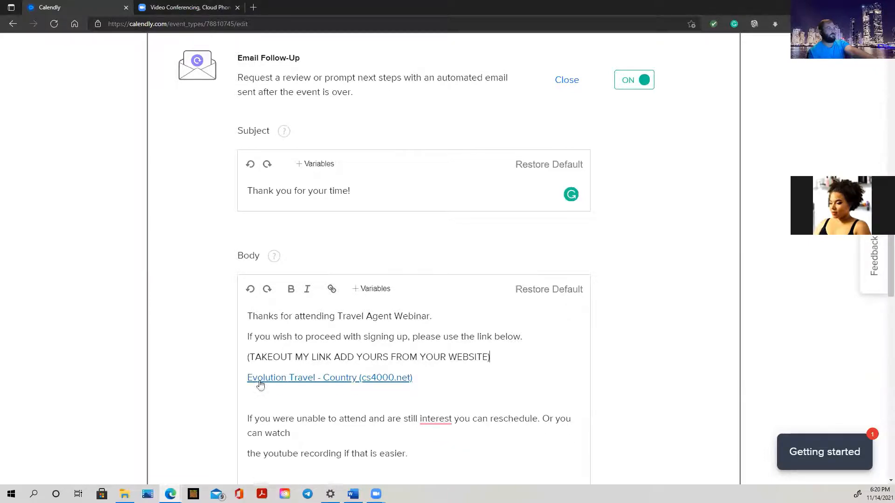
Accept the spelling fix changing 'interest' to 'interested'.
scroll(357, 381, up, 3)
scroll(357, 383, down, 4)
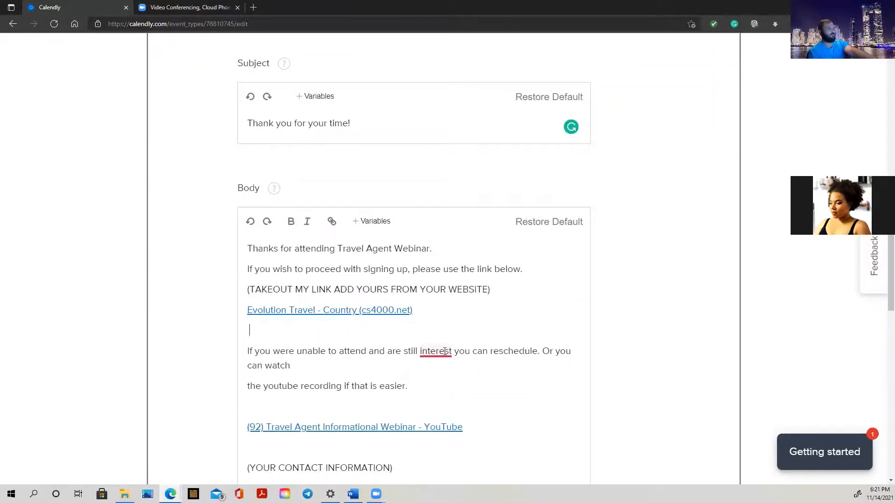
mouse_move(445, 352)
click(443, 384)
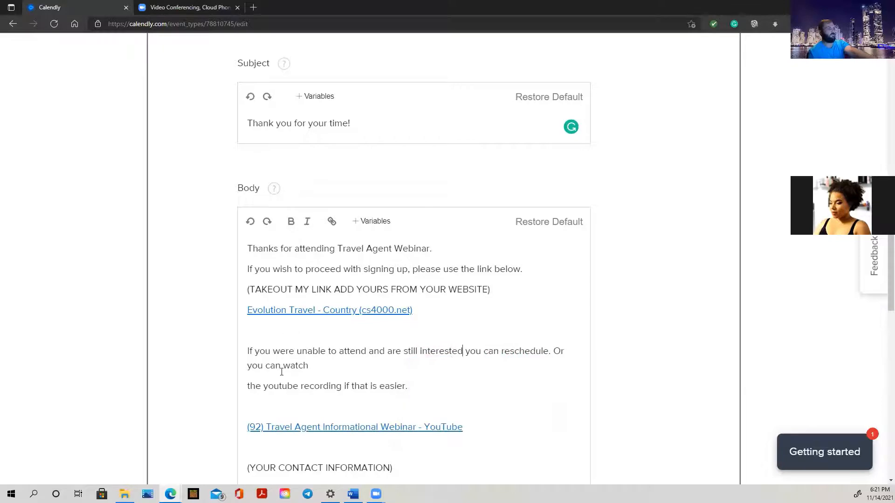
scroll(280, 407, down, 3)
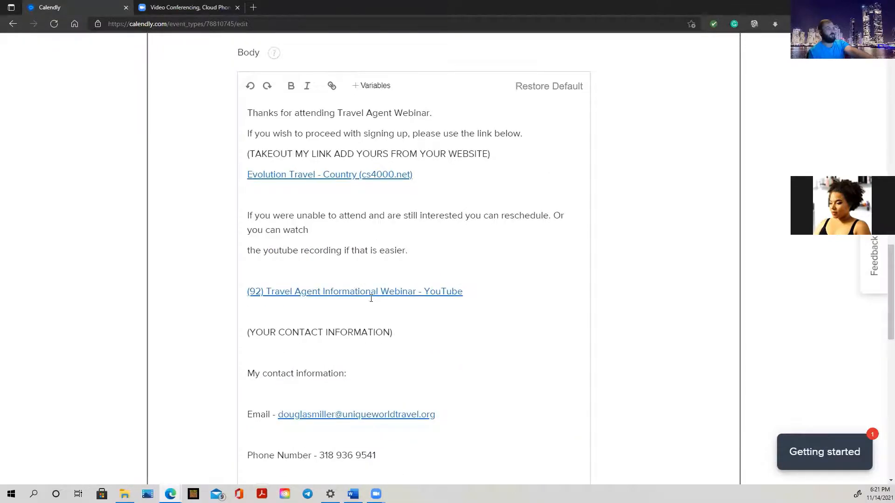
scroll(401, 292, up, 6)
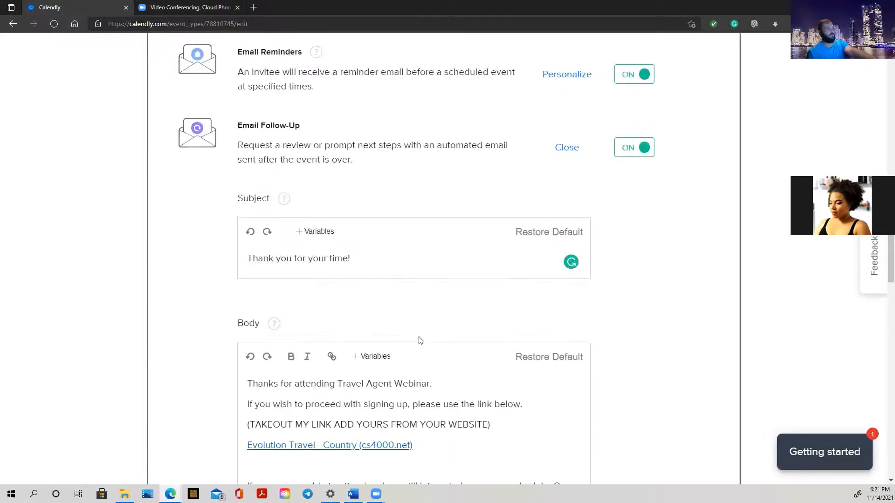
scroll(419, 341, down, 3)
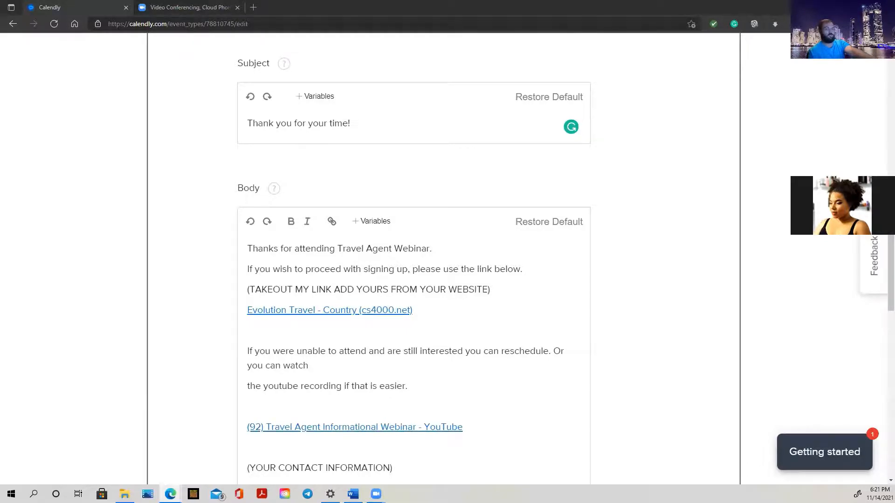
click(462, 351)
key(alt+Tab)
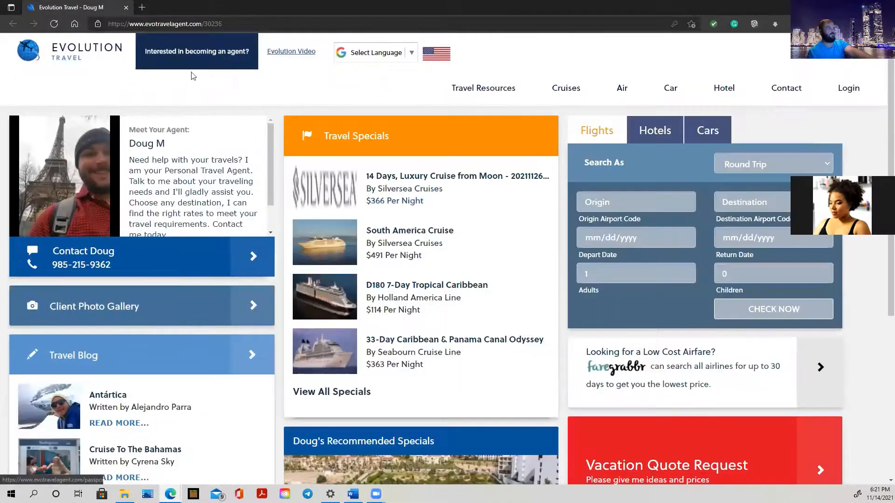
click(197, 54)
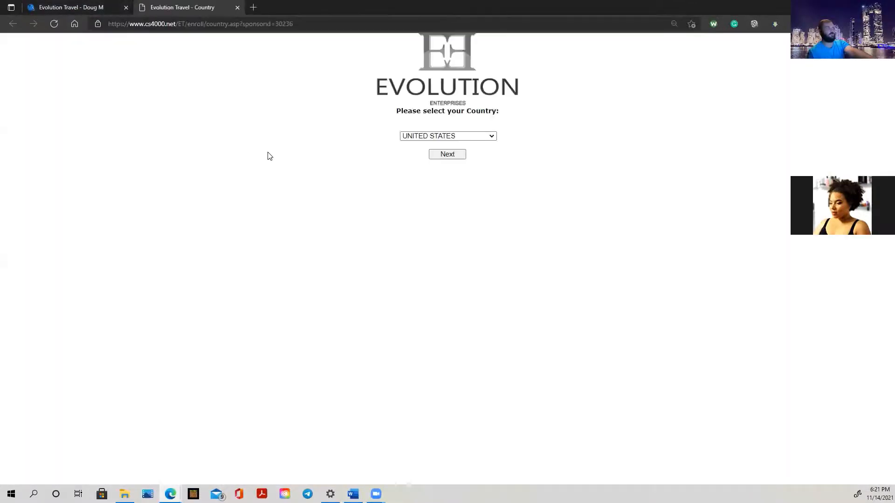
click(206, 24)
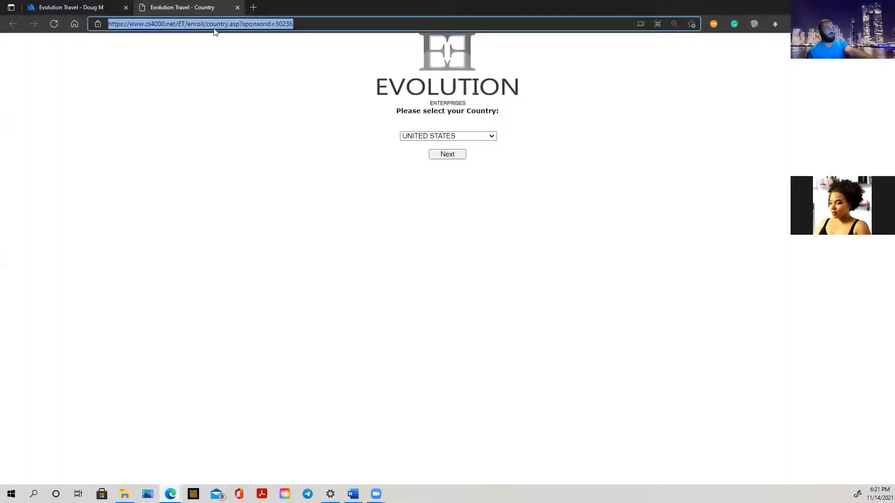
click(237, 8)
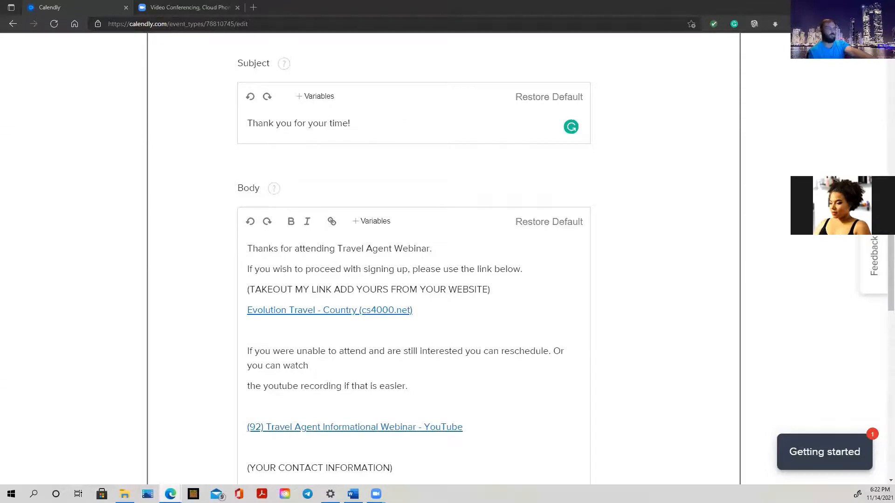
Remove the blank lines between Regards and the signature name and around the email line.
scroll(396, 316, down, 4)
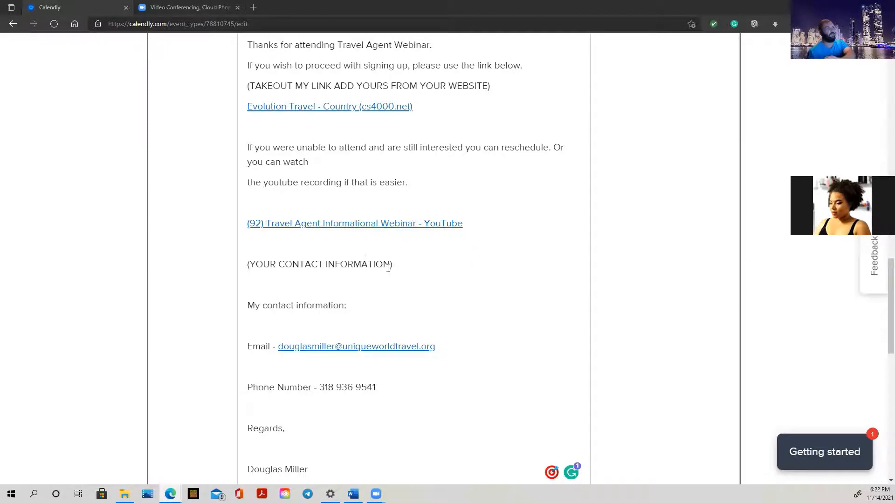
scroll(387, 269, down, 2)
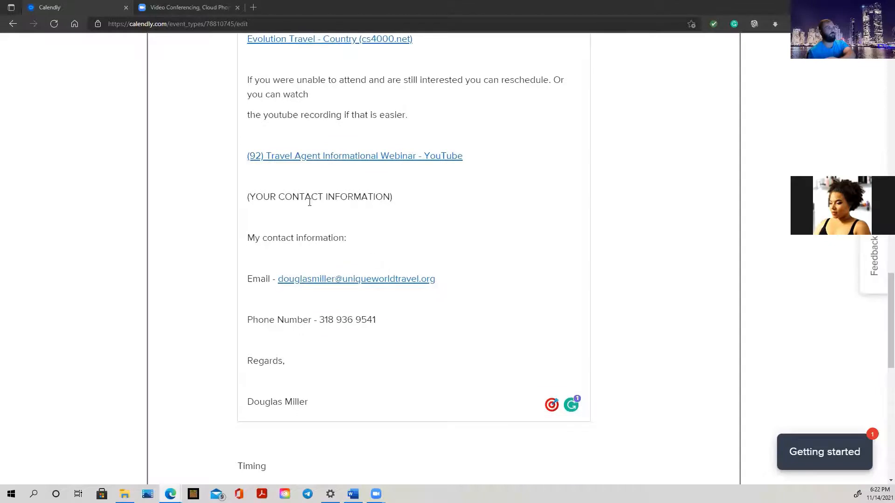
scroll(370, 264, down, 2)
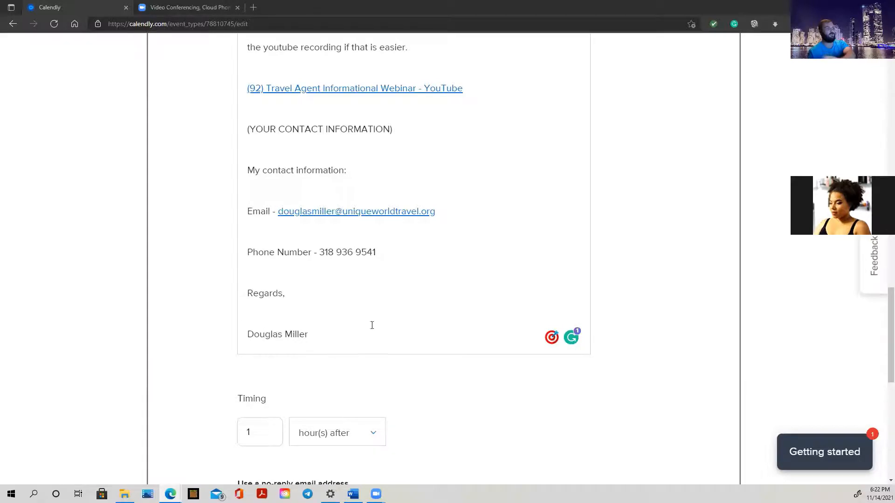
click(267, 317)
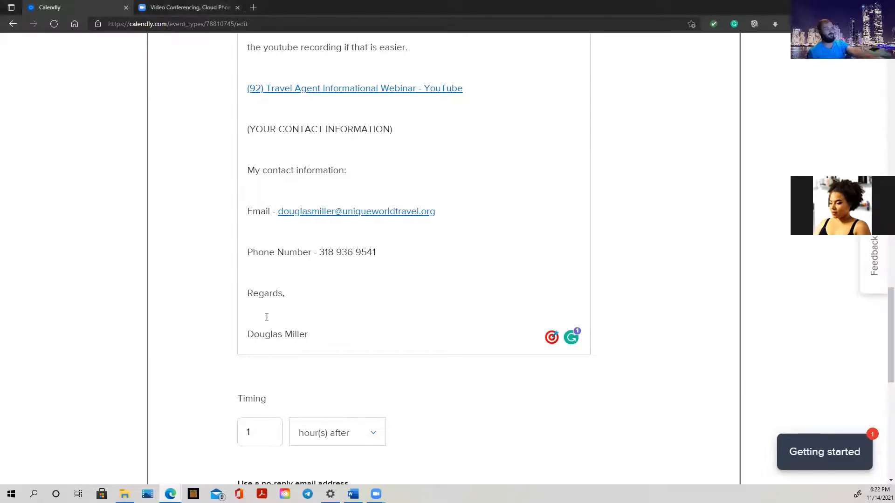
key(BackSpace)
click(261, 282)
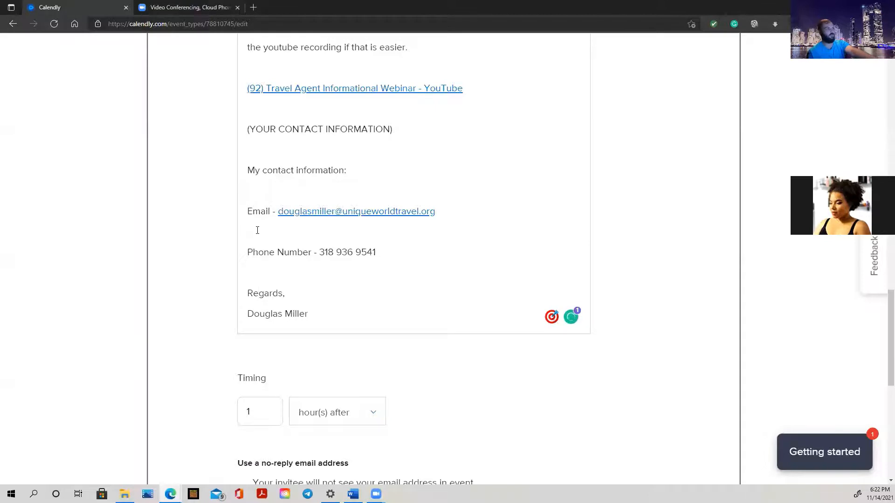
key(BackSpace)
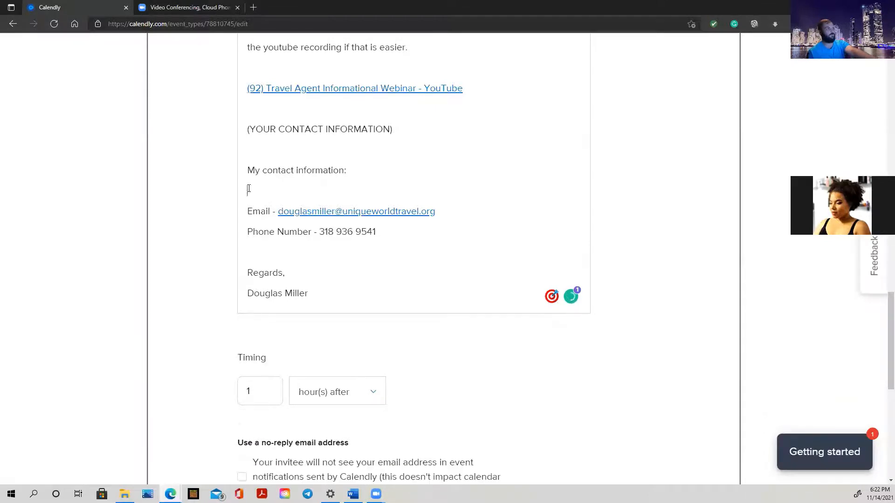
key(Delete)
click(249, 156)
Delete the blank line above 'My contact information:'.
key(Delete)
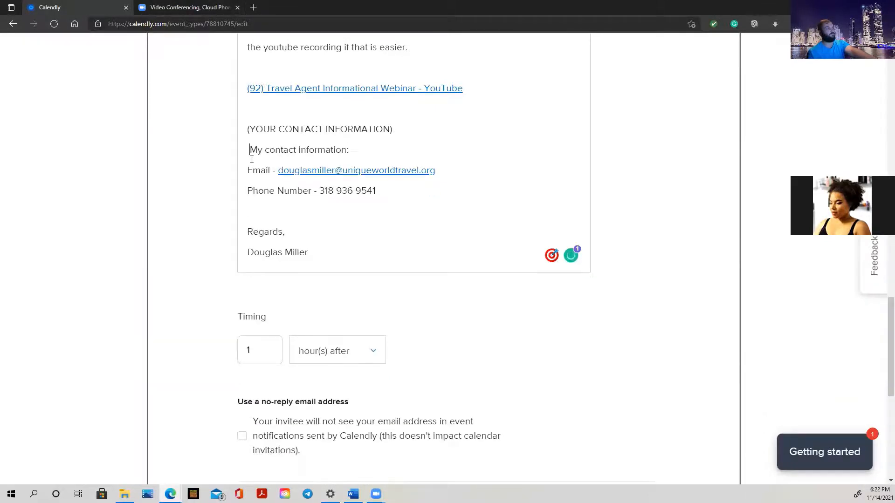
scroll(349, 191, up, 3)
scroll(351, 190, down, 6)
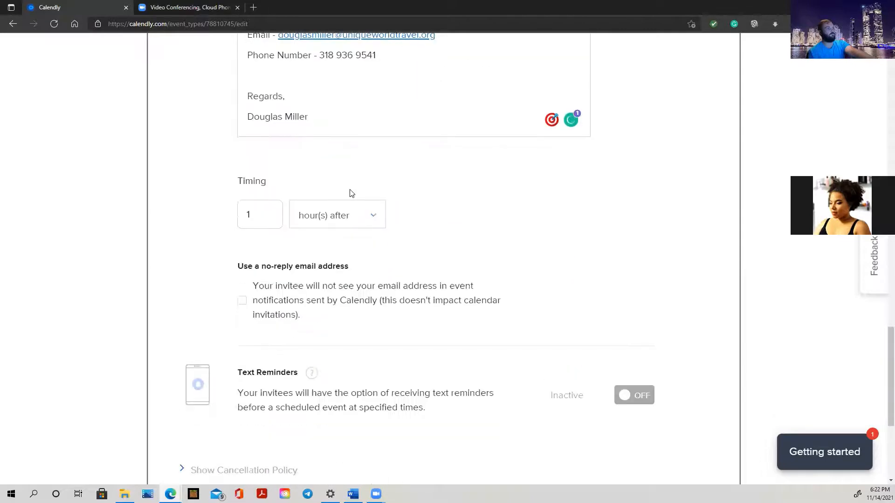
Set the follow-up timing unit to minute(s) after the event.
click(259, 217)
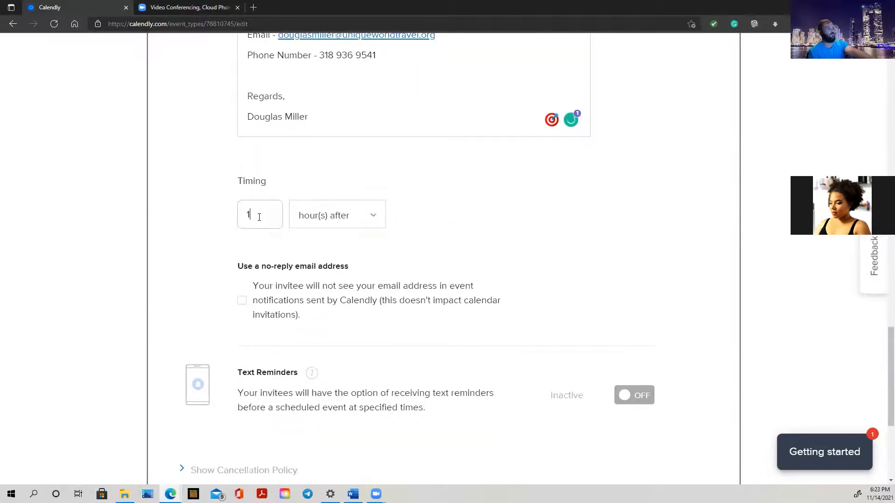
click(337, 219)
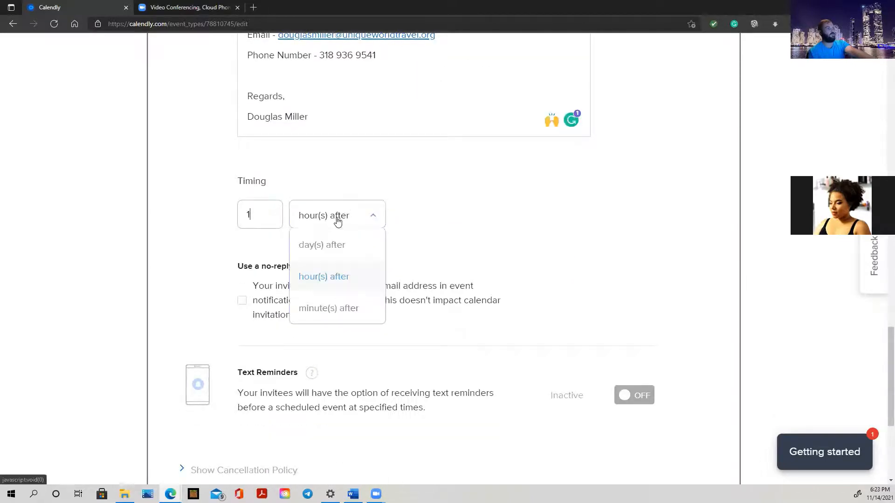
click(342, 308)
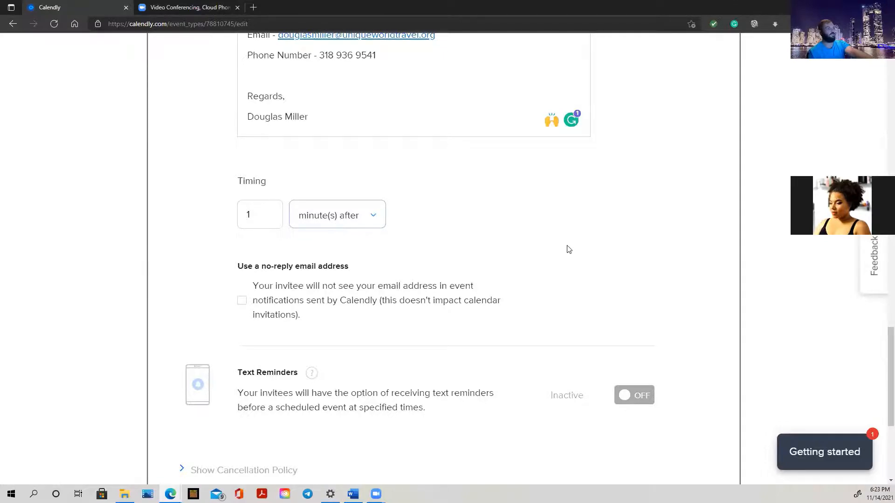
scroll(569, 249, down, 1)
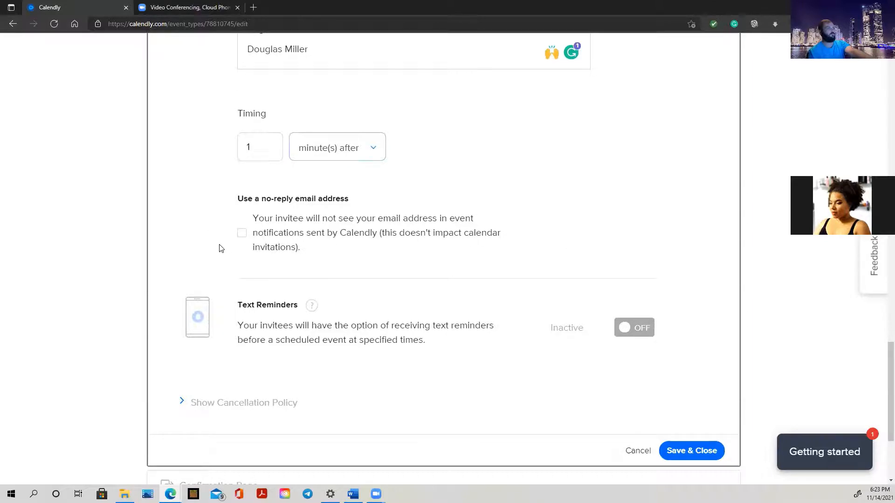
scroll(340, 220, down, 2)
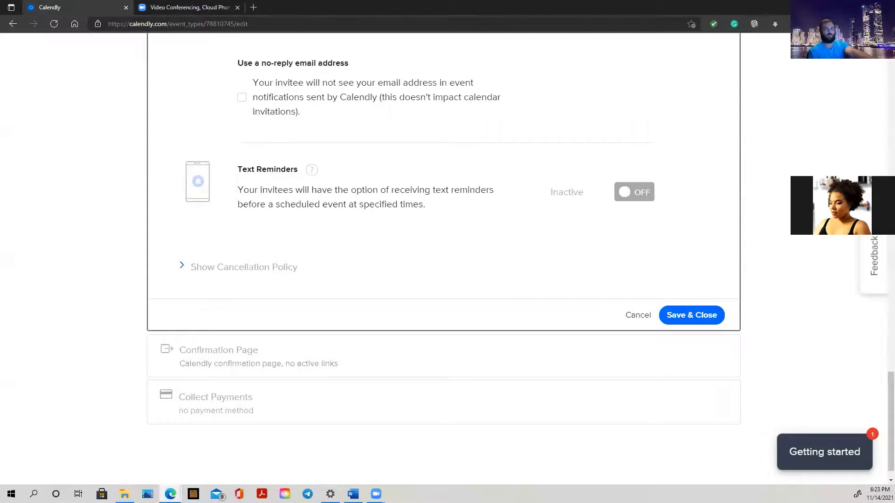
key(alt+Tab)
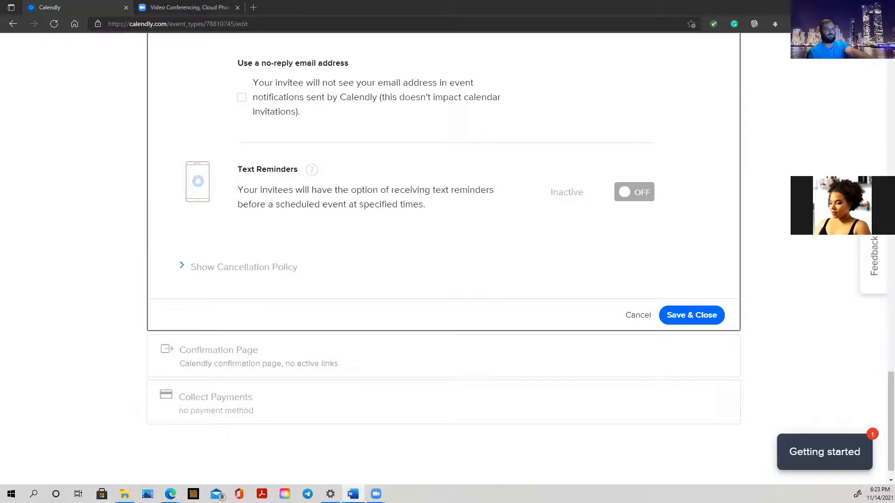
Save the notification settings and open the Travel Agent Webinar 60 min live booking page.
click(704, 321)
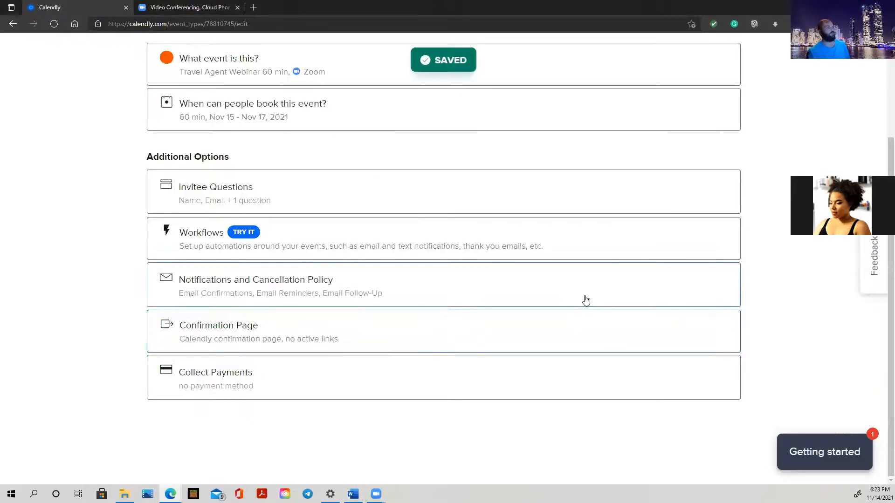
scroll(499, 291, up, 3)
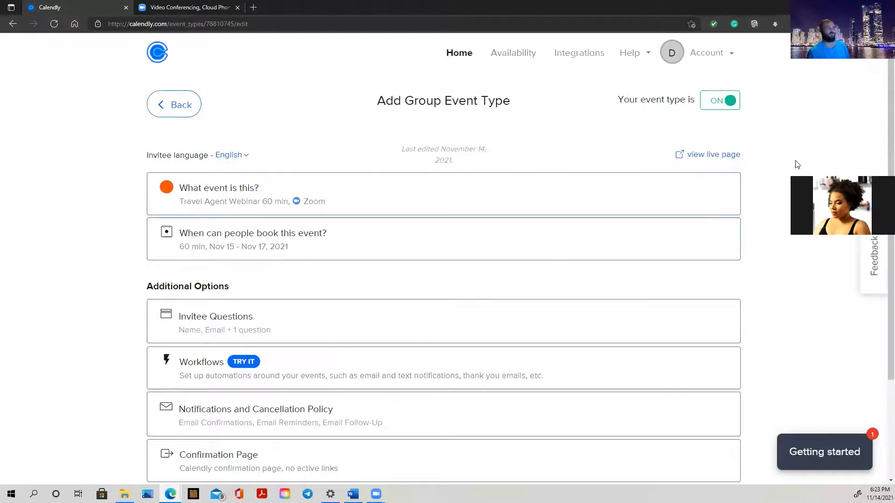
click(701, 161)
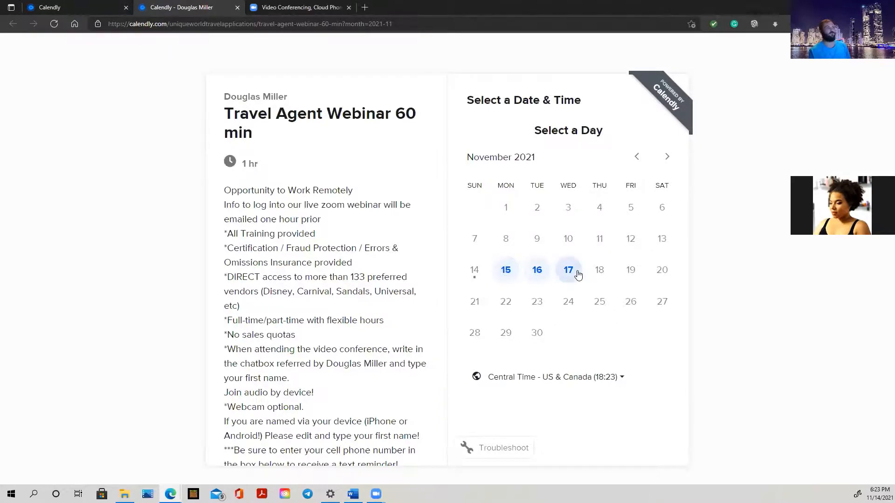
Compare the time slots offered on November 15, 16 and 17, then close the booking tab.
click(508, 271)
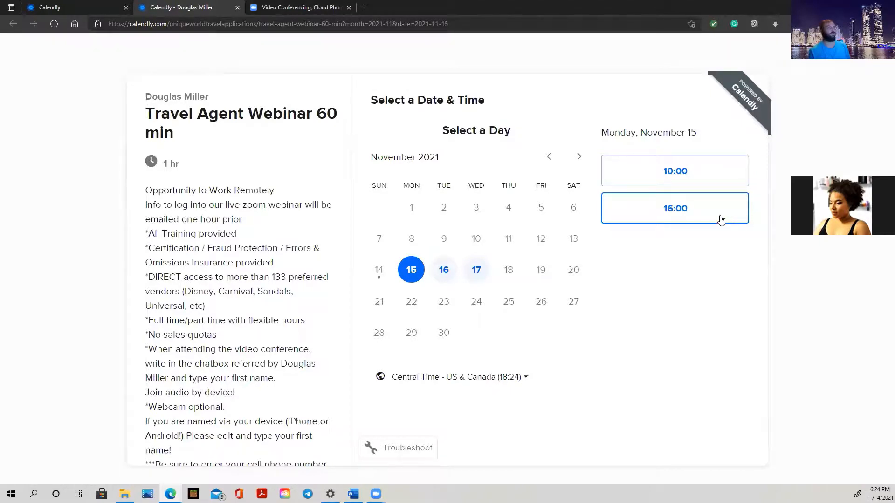
click(442, 274)
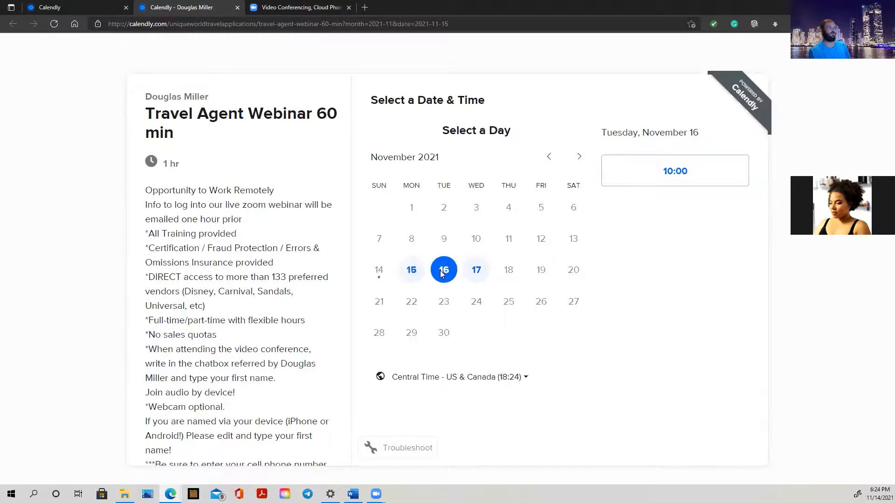
click(473, 273)
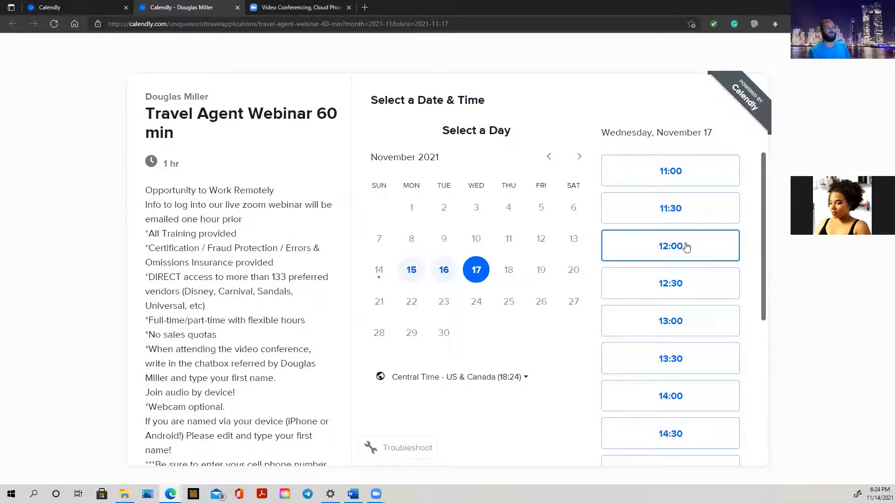
click(442, 274)
click(409, 274)
click(475, 270)
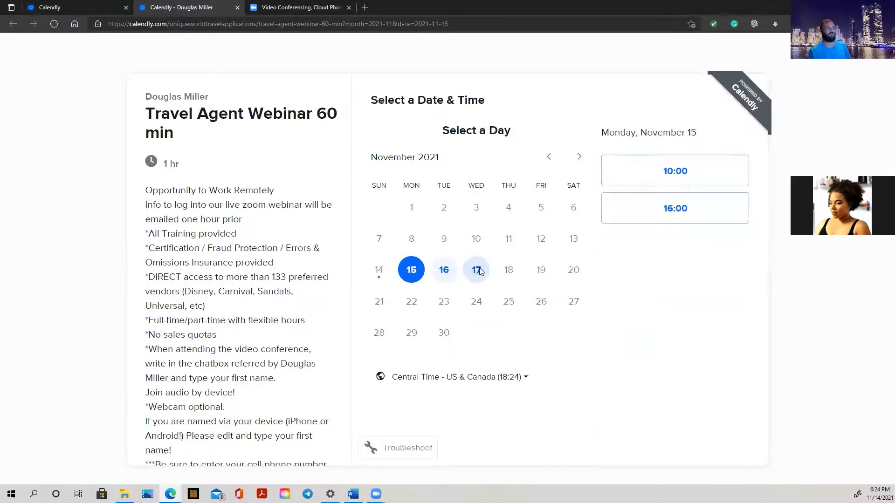
scroll(699, 346, down, 6)
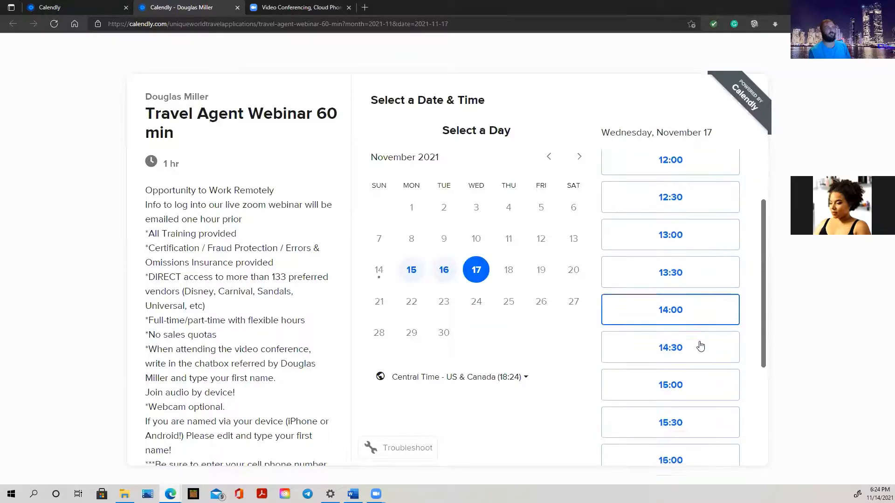
scroll(689, 425, up, 6)
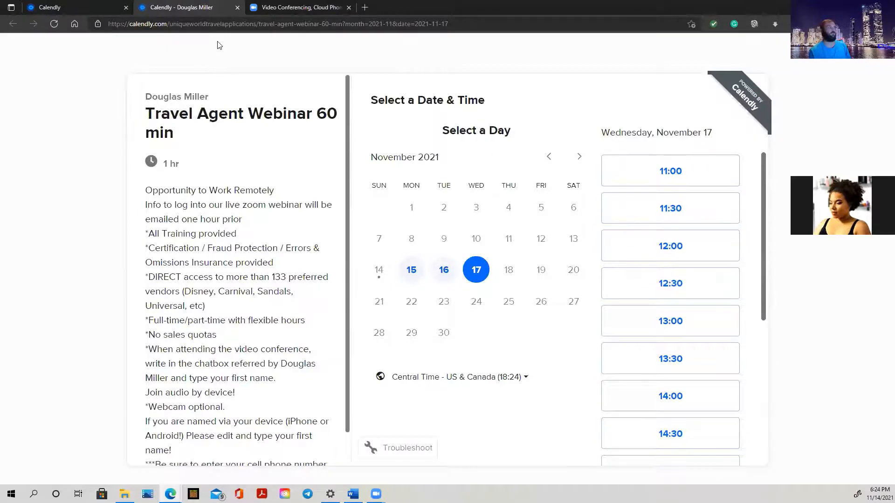
click(238, 8)
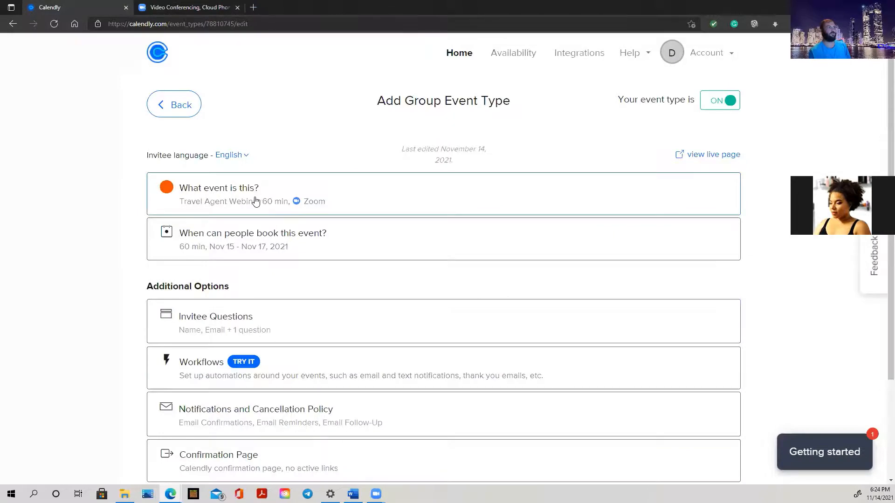
Open the event's booking availability and set Wednesday's start time to 8:00am.
click(260, 243)
scroll(261, 244, down, 12)
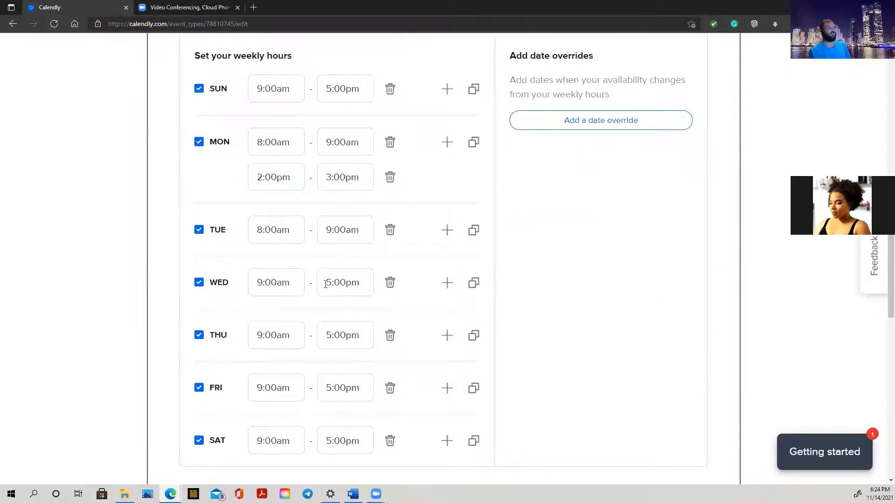
click(274, 286)
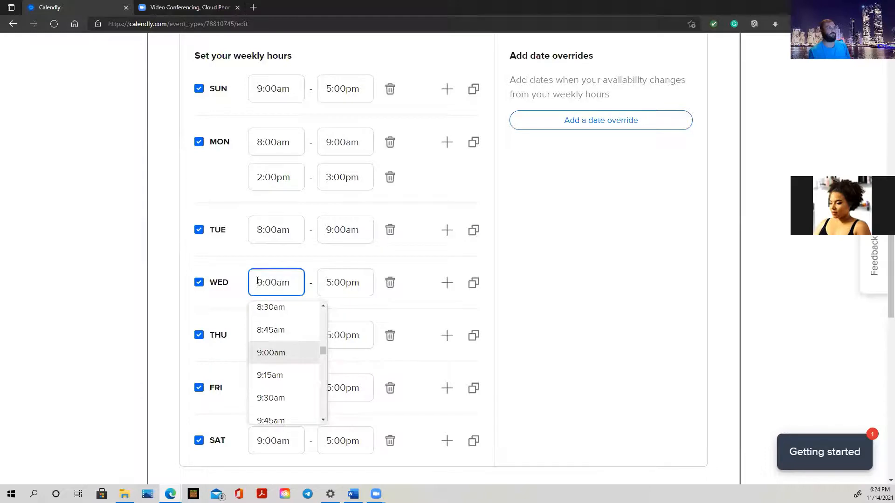
key(Delete)
text(8)
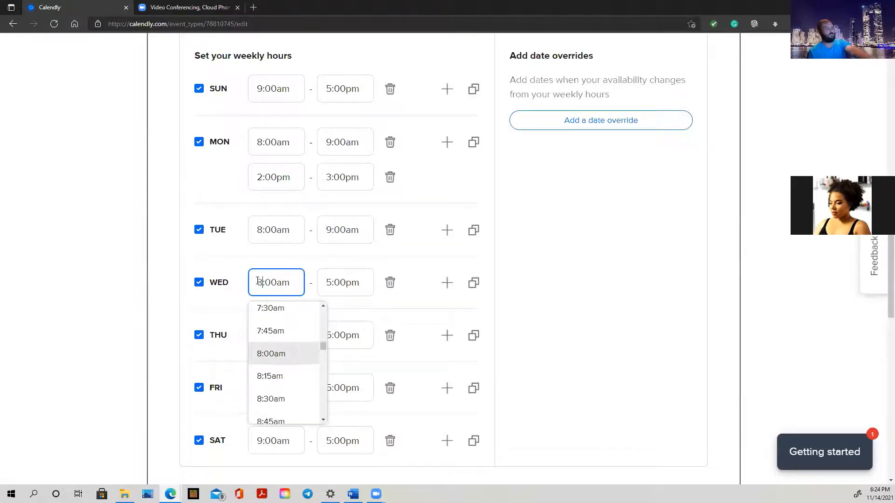
click(285, 355)
Change Wednesday's end time from 5:00pm to 9:00am.
click(332, 281)
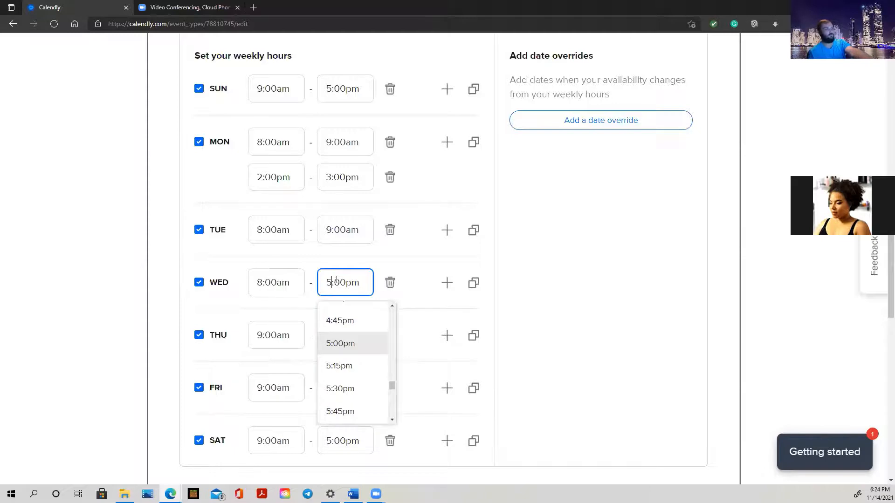
key(BackSpace)
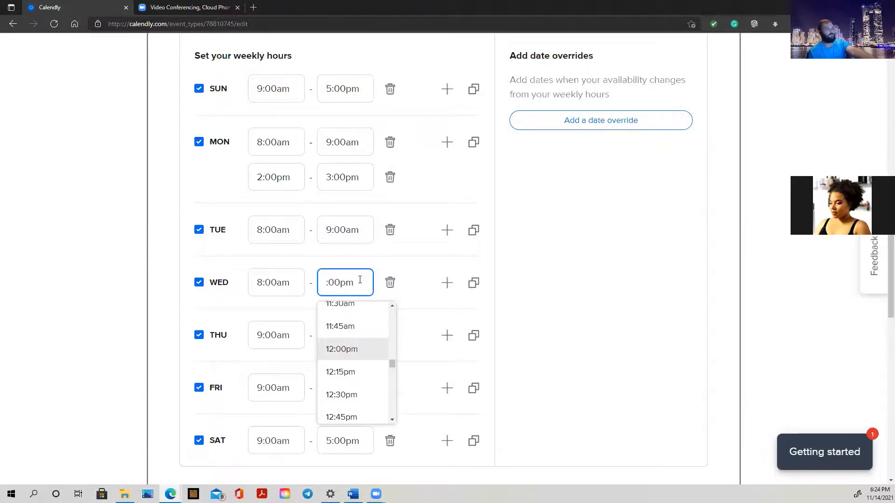
text(9)
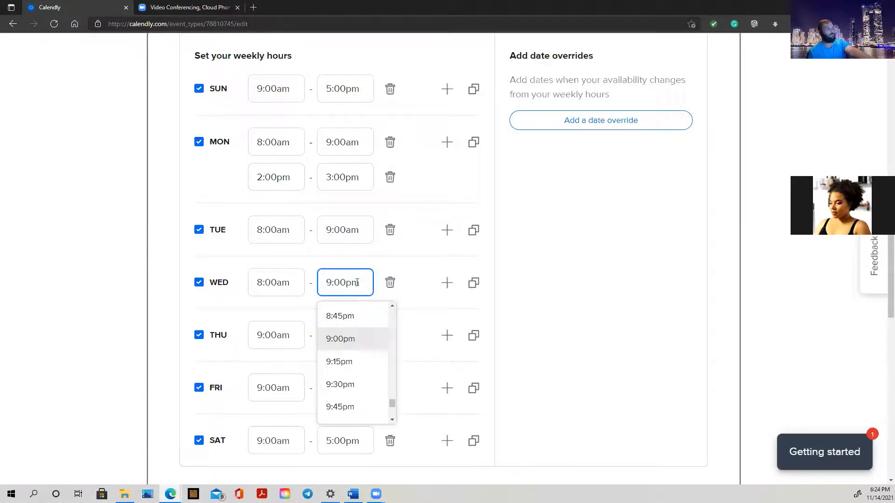
triple_click(357, 282)
click(359, 283)
key(BackSpace)
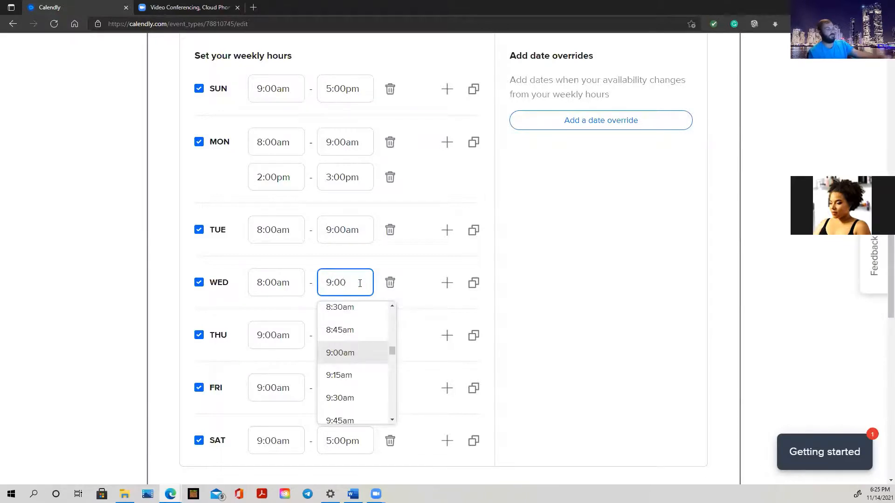
text(am)
click(356, 266)
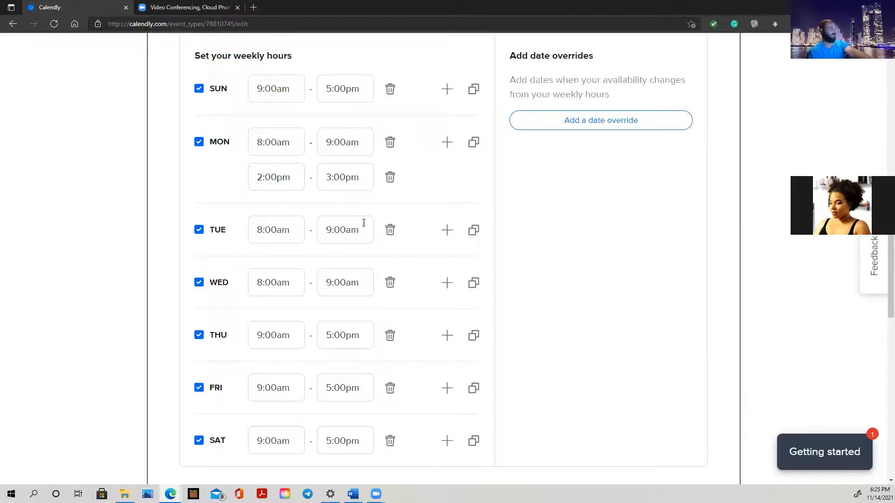
Save the updated weekly availability with Save & Close.
scroll(424, 227, down, 5)
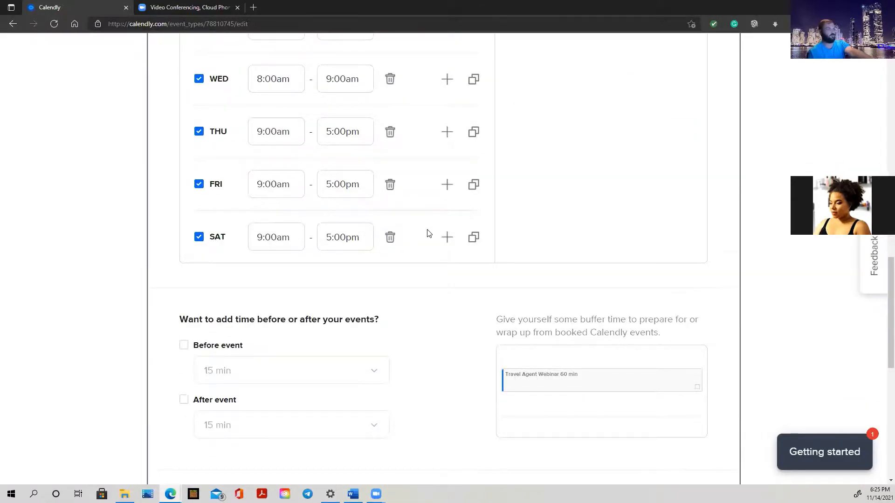
scroll(429, 233, down, 6)
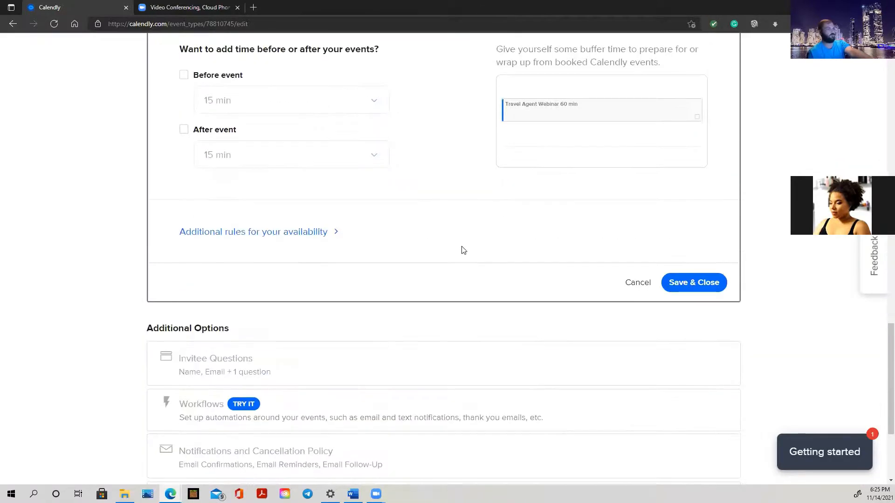
click(692, 289)
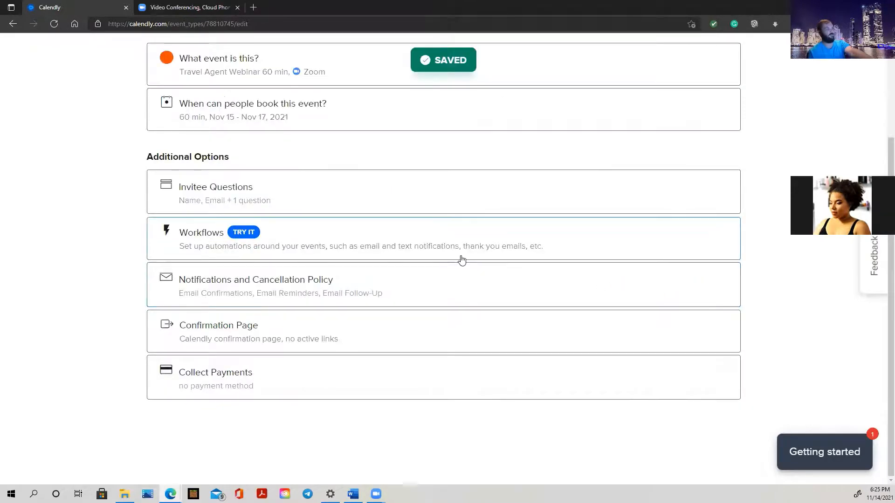
On the live booking page, check the time slots offered on November 17, 16 and 15.
scroll(461, 260, up, 3)
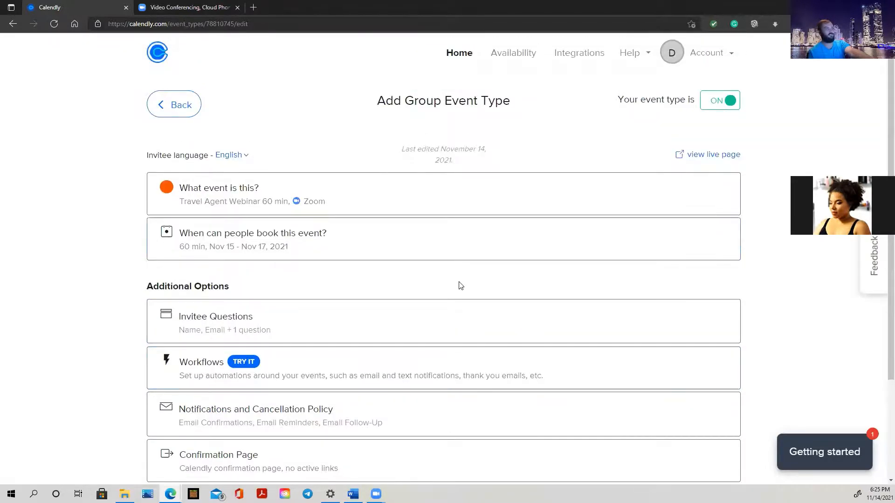
click(713, 155)
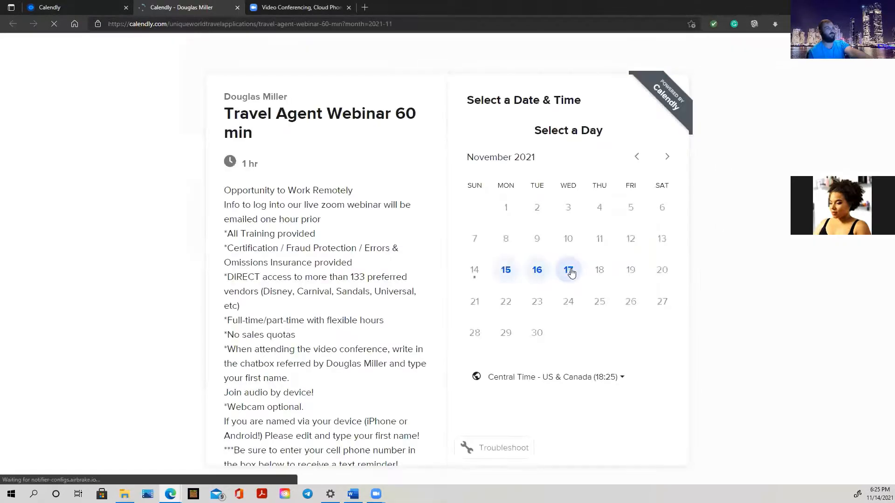
click(570, 272)
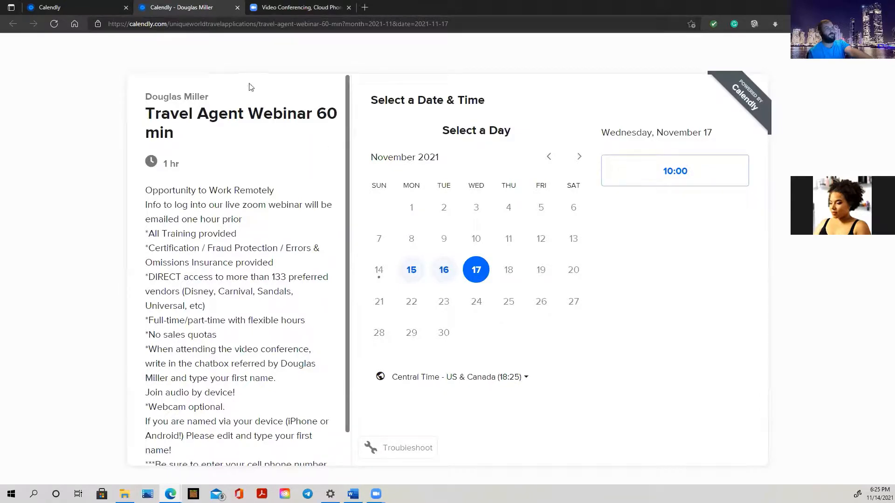
click(431, 282)
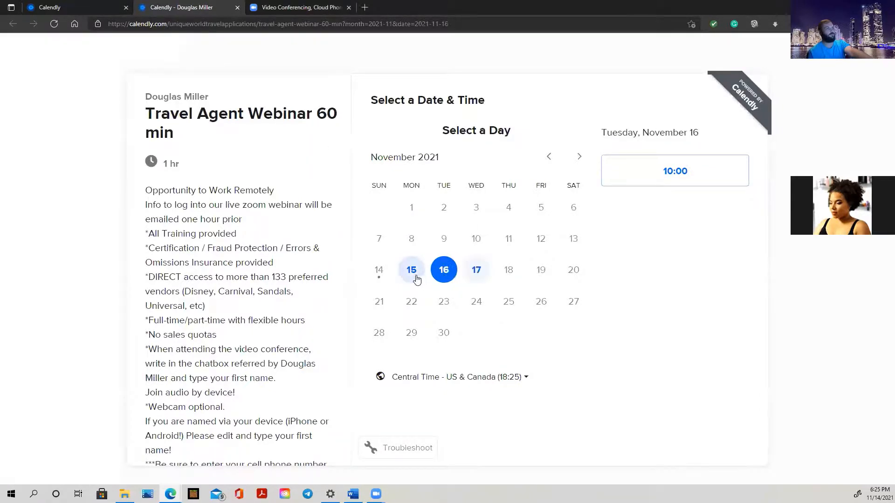
click(414, 276)
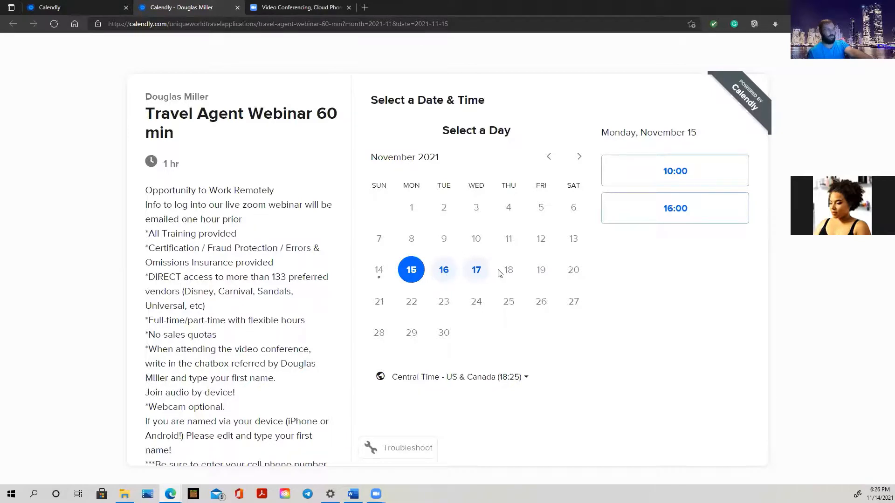
Close the live booking tab and return from the event editor to My Calendly event types.
click(237, 7)
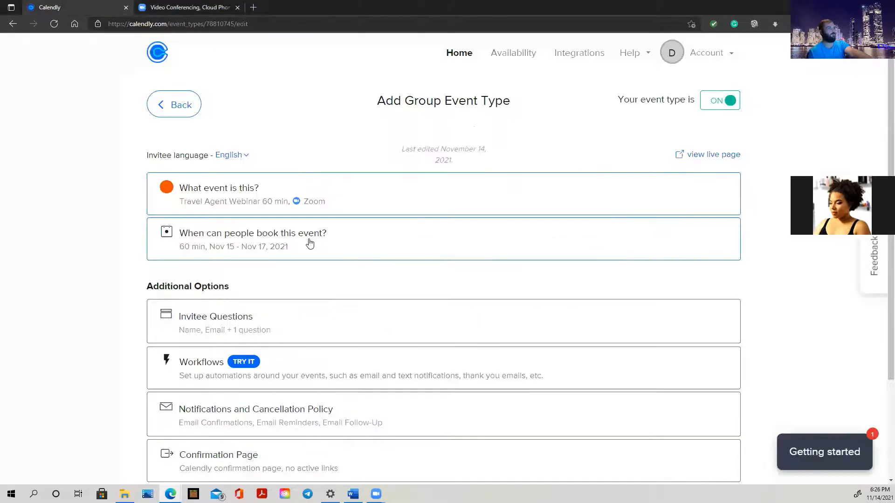
scroll(613, 275, down, 2)
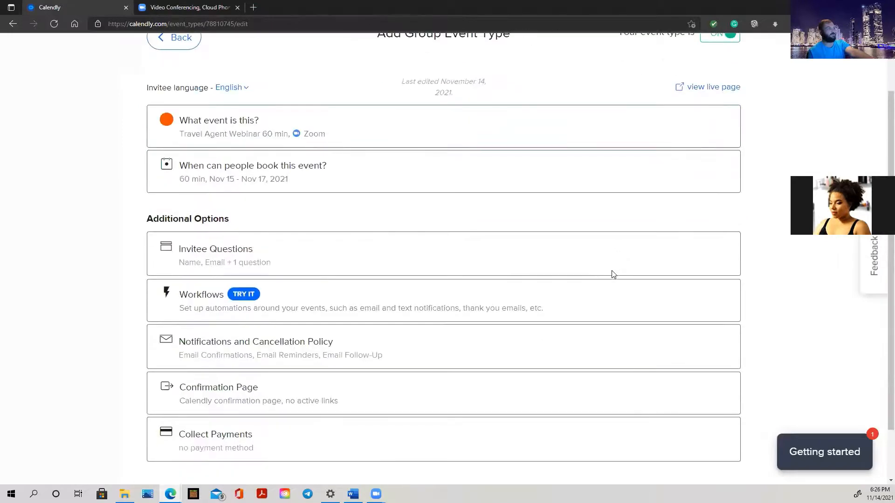
scroll(364, 292, down, 1)
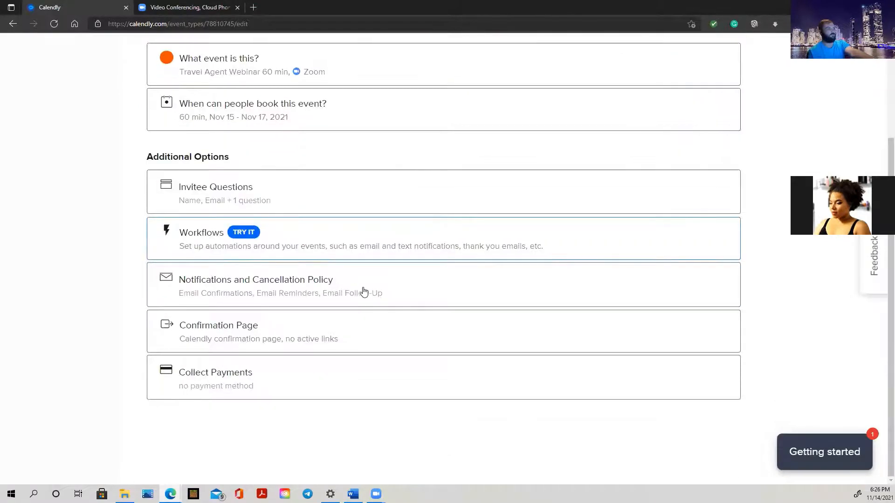
scroll(364, 292, up, 1)
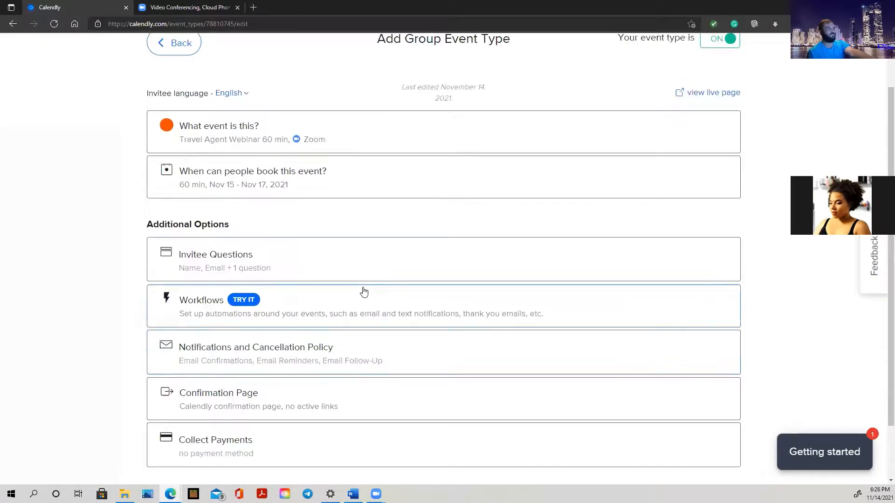
scroll(365, 292, up, 2)
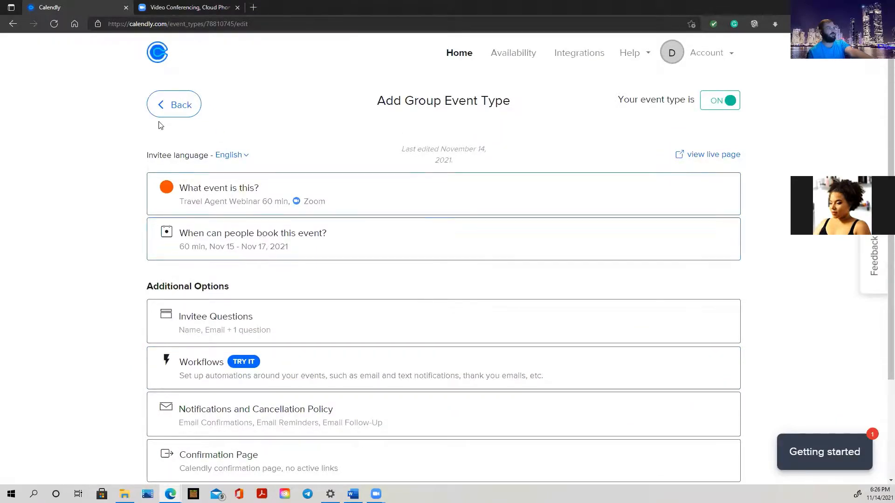
click(158, 103)
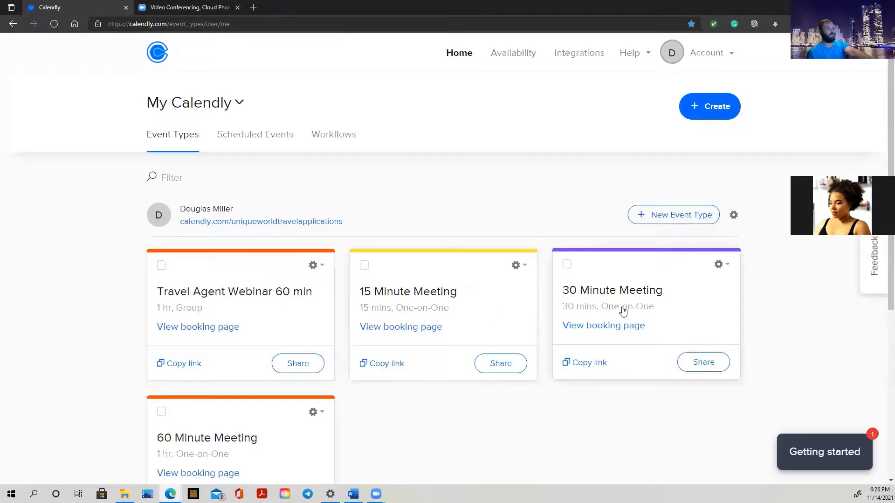
scroll(657, 312, down, 3)
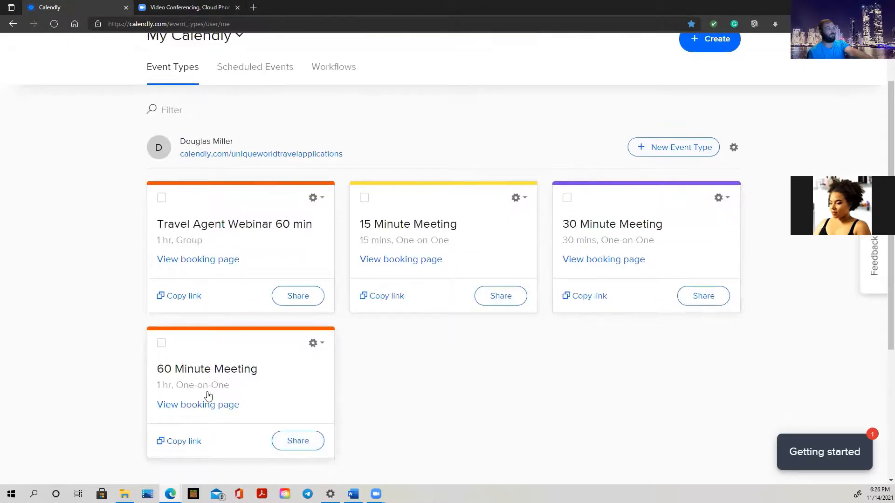
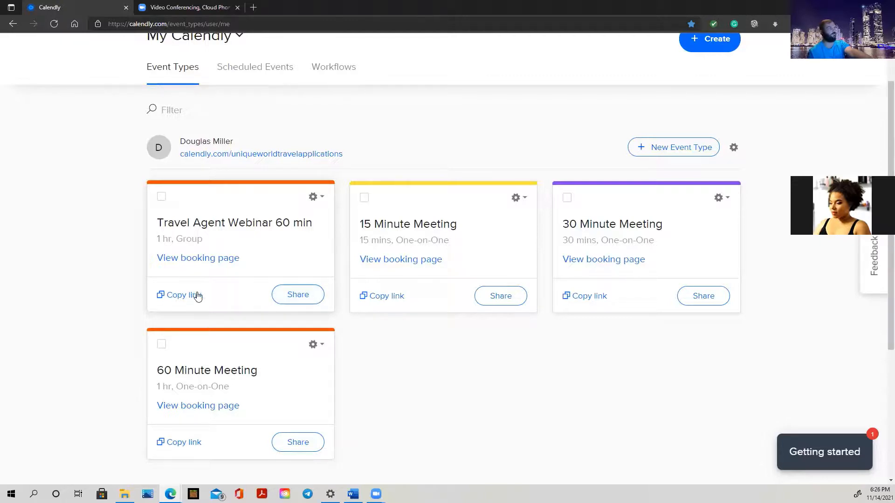
Bring up the Travel Agent Webinar 60 min group event's edit page from Event Types.
scroll(605, 279, up, 3)
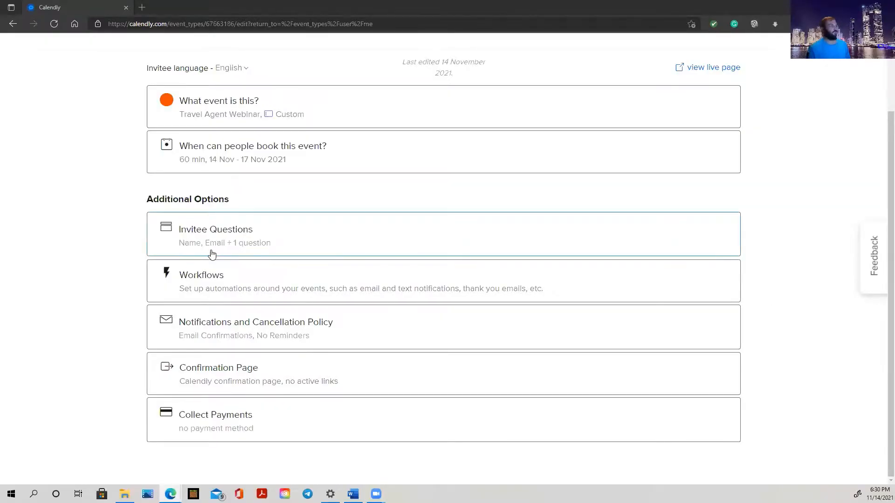
Expand the webinar's Workflows and edit the 'Email reminder to invitee' workflow.
click(328, 276)
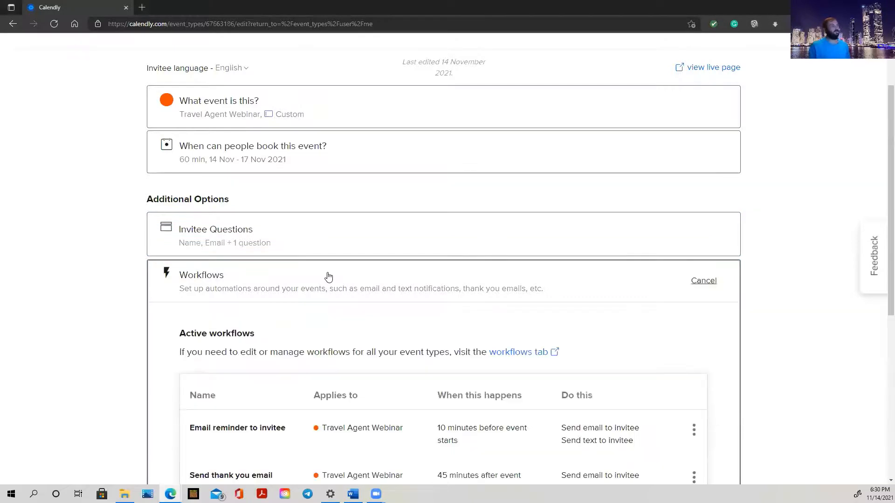
scroll(329, 277, down, 2)
scroll(328, 277, down, 2)
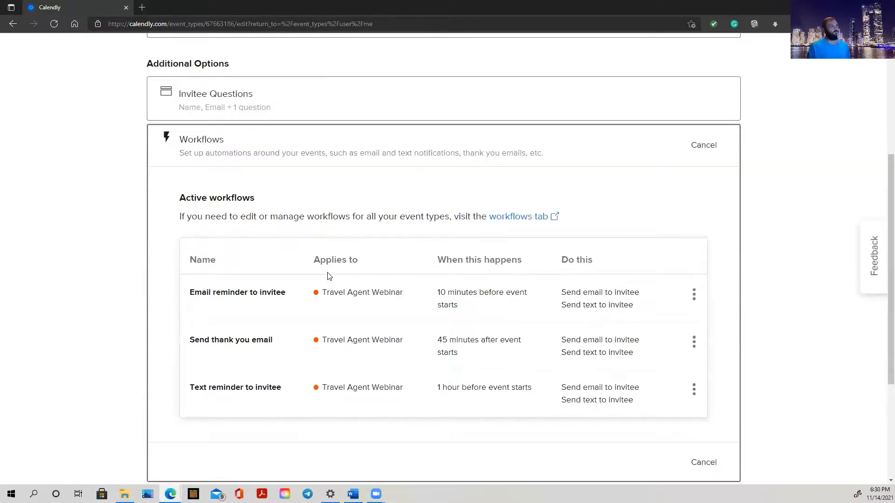
scroll(329, 277, down, 3)
scroll(383, 265, up, 7)
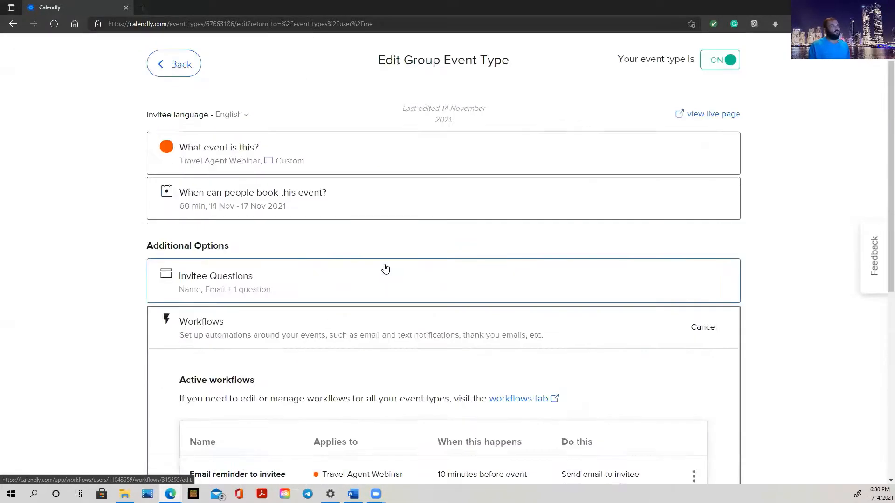
scroll(387, 275, down, 8)
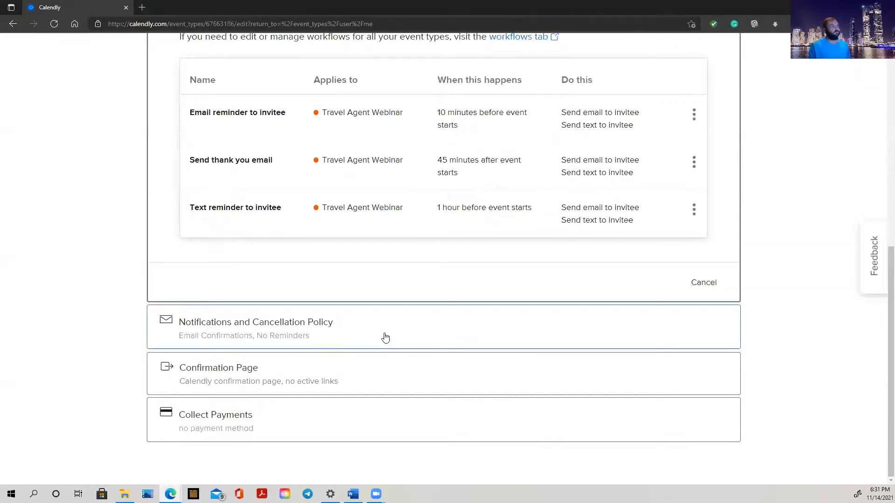
scroll(386, 338, up, 6)
scroll(442, 336, down, 1)
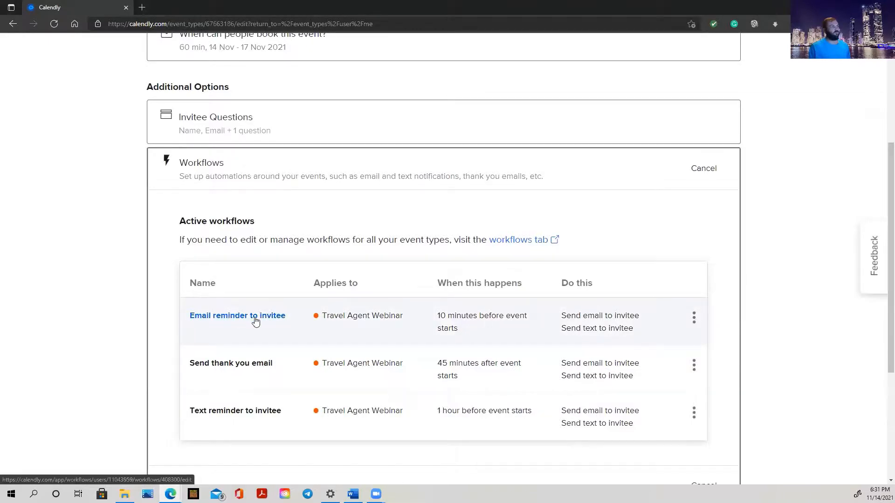
click(694, 319)
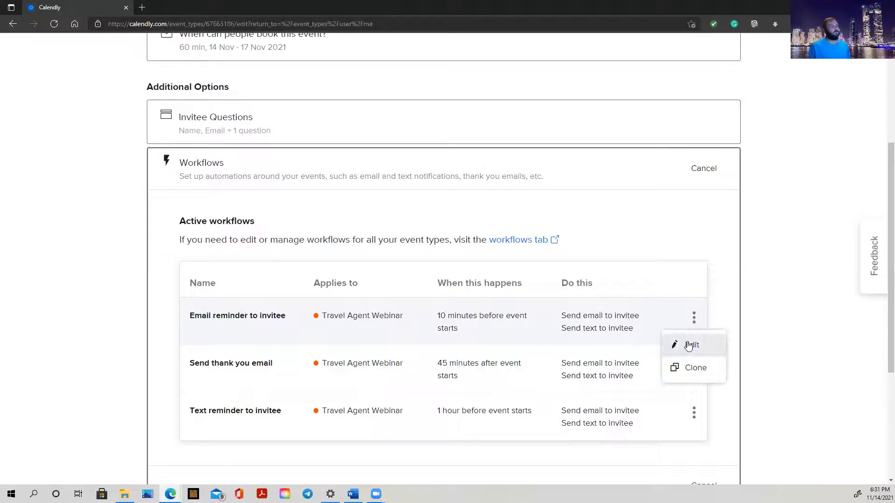
click(688, 346)
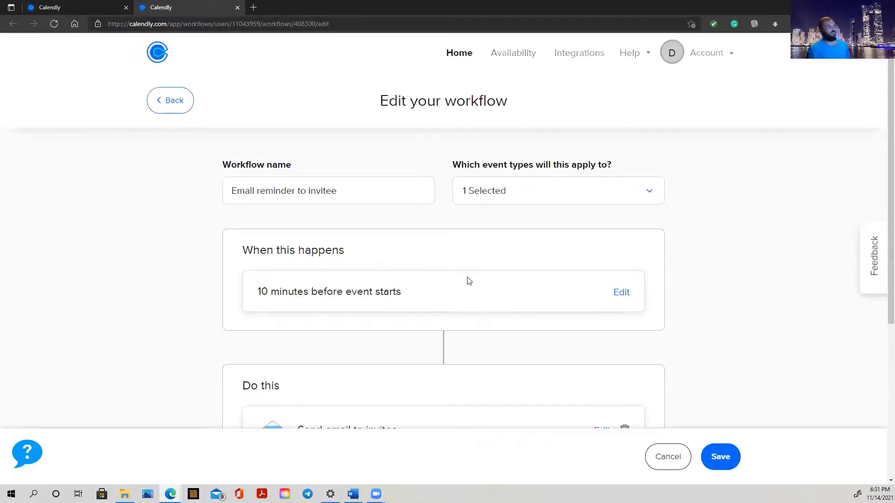
Set the reminder trigger to 10 Minutes before event starts and confirm it.
click(622, 292)
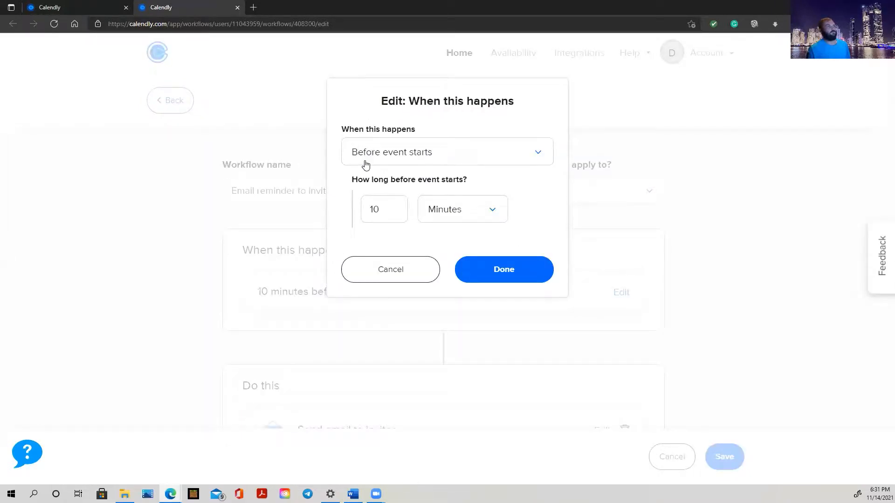
click(365, 165)
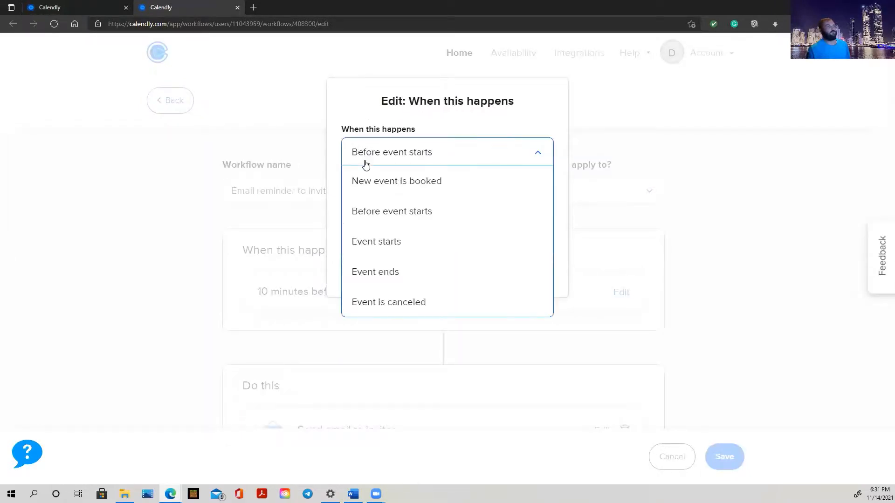
click(427, 211)
double_click(386, 211)
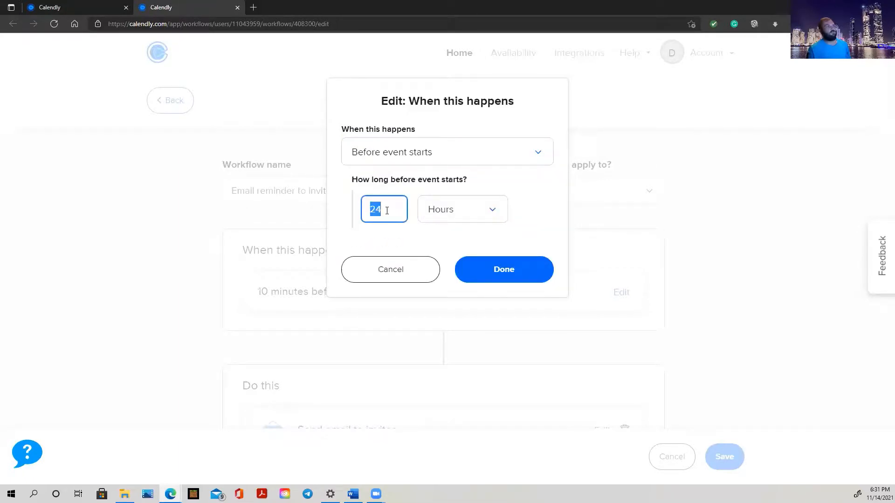
text(10)
click(449, 205)
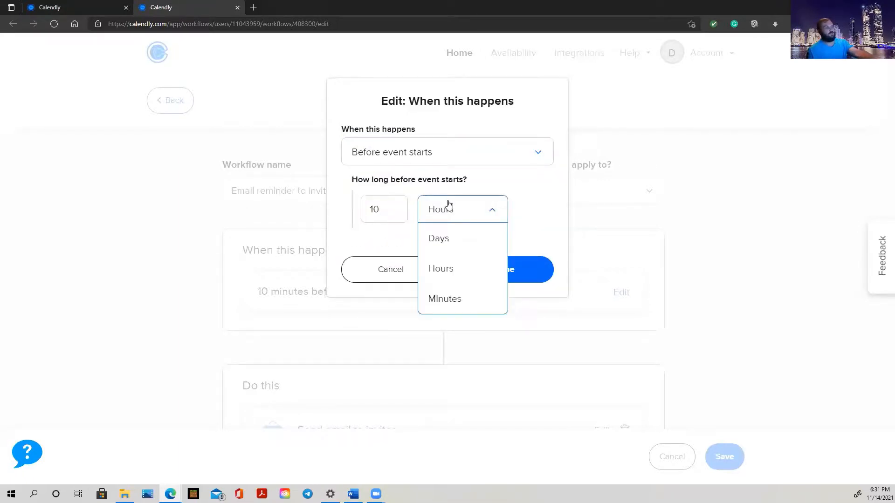
click(450, 301)
click(531, 271)
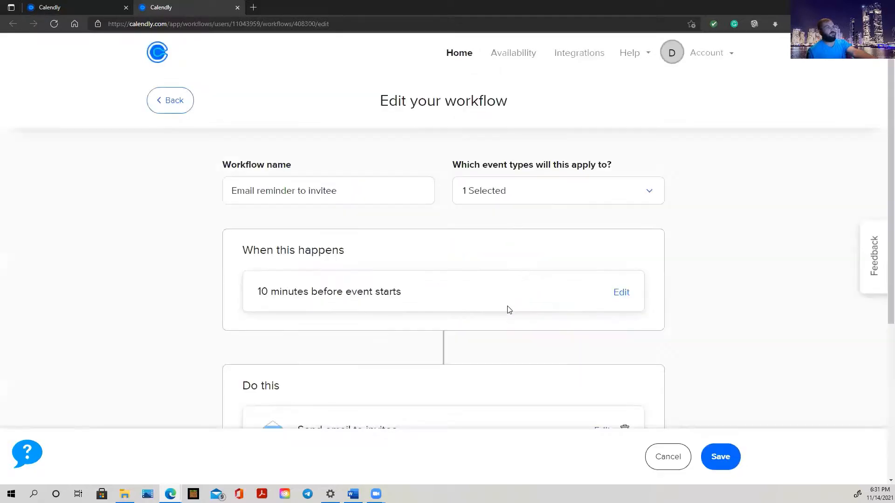
scroll(366, 240, down, 3)
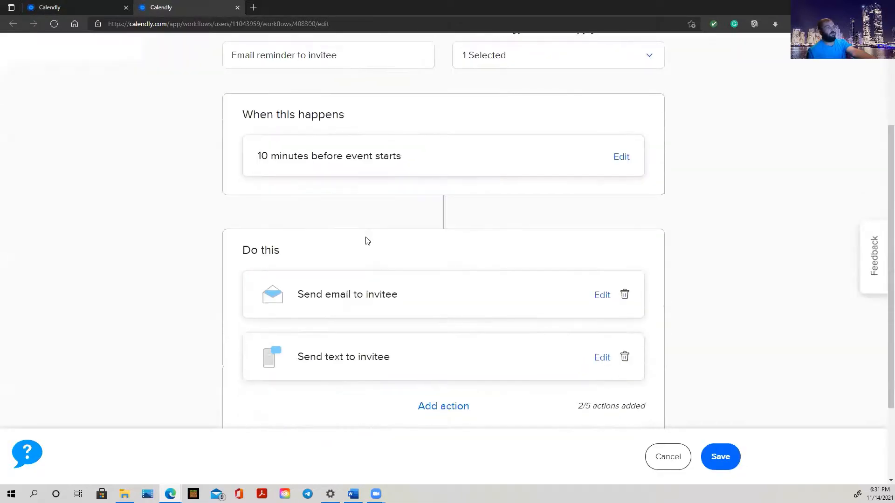
scroll(618, 191, up, 3)
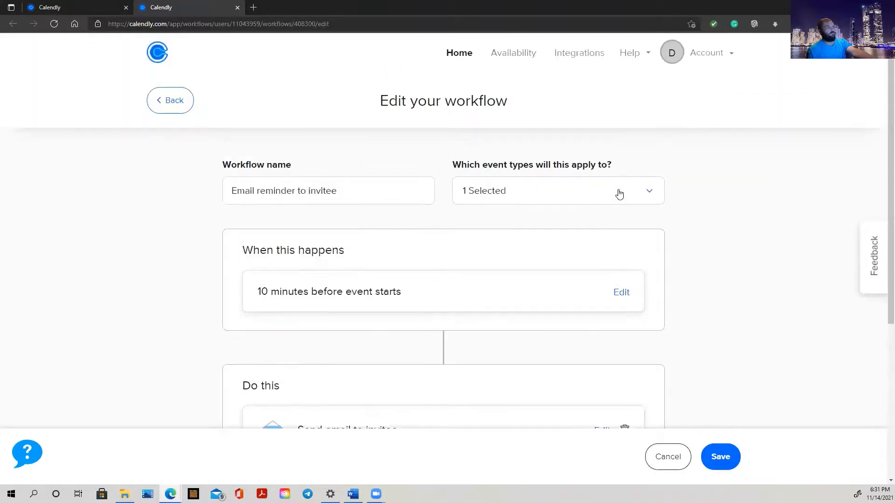
scroll(620, 194, down, 4)
scroll(619, 194, down, 1)
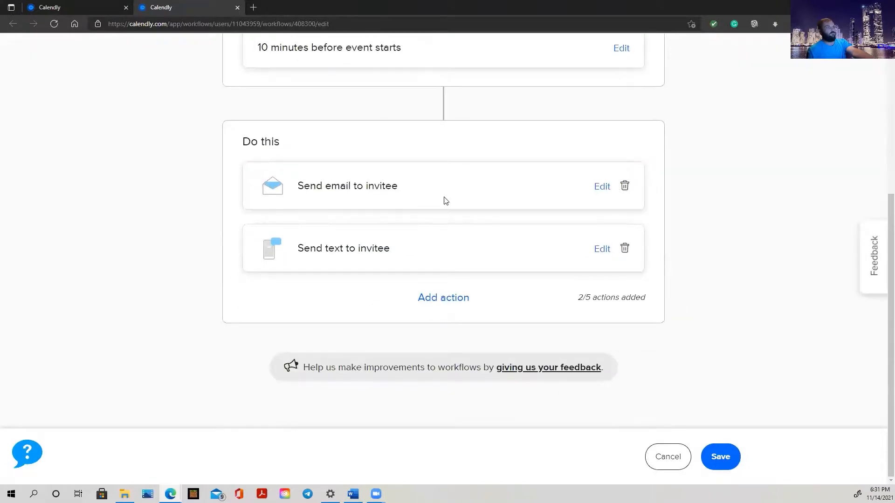
click(602, 187)
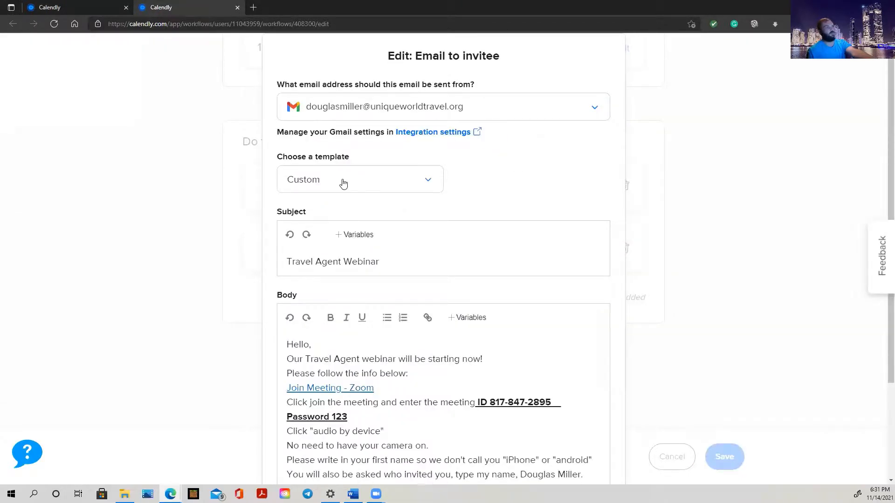
scroll(343, 183, down, 3)
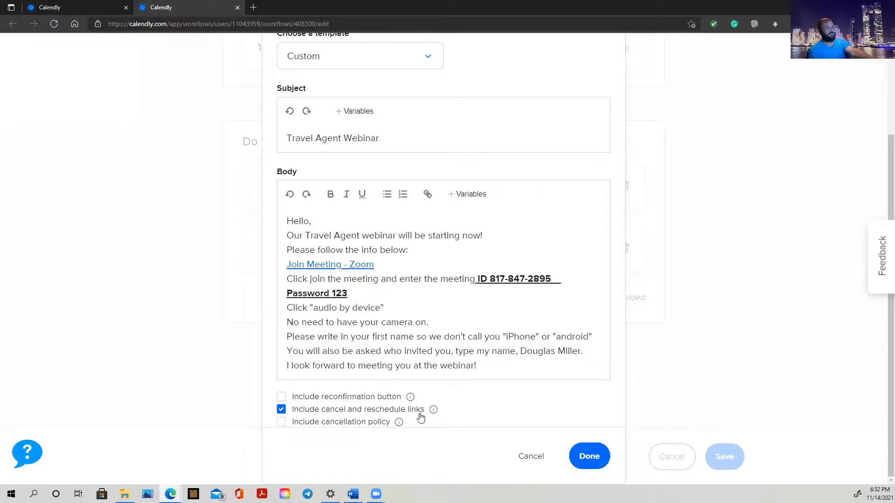
scroll(527, 261, up, 1)
scroll(528, 261, up, 3)
scroll(535, 289, down, 3)
click(591, 458)
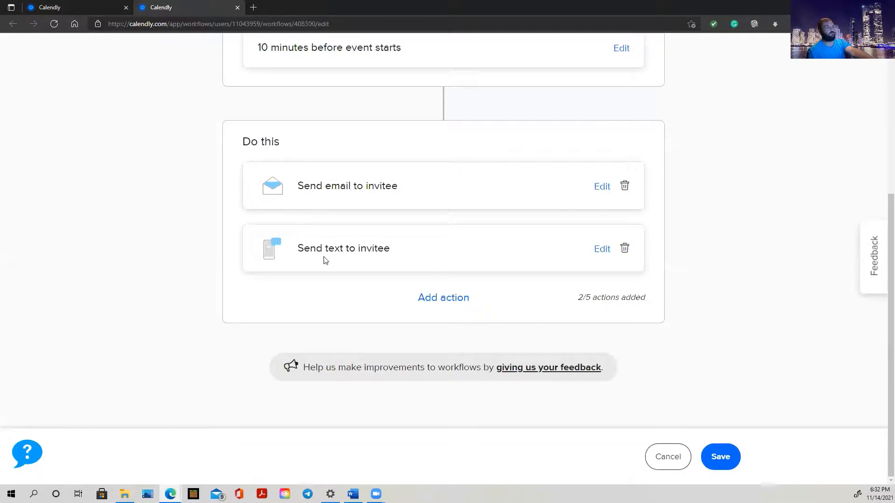
click(602, 249)
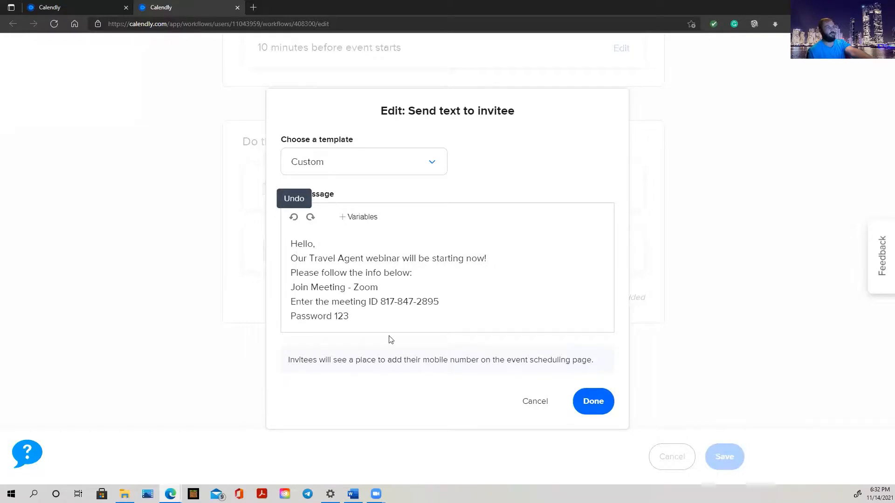
click(602, 399)
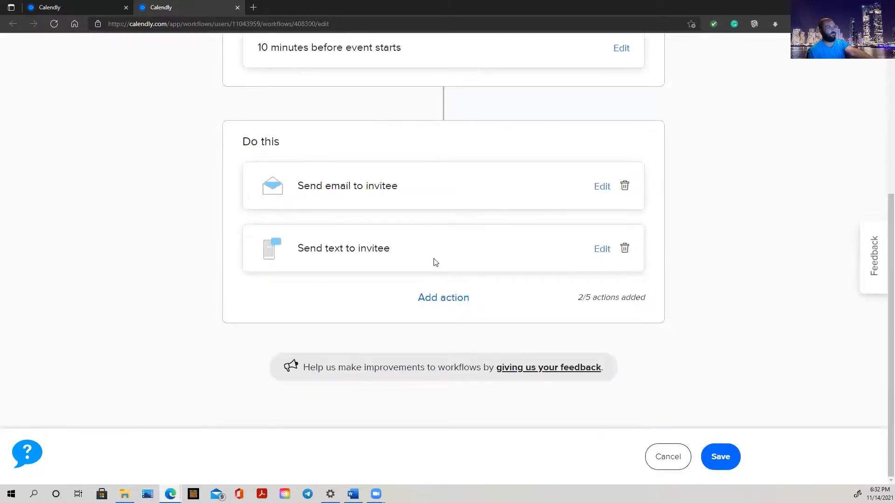
scroll(431, 261, down, 5)
scroll(446, 228, up, 5)
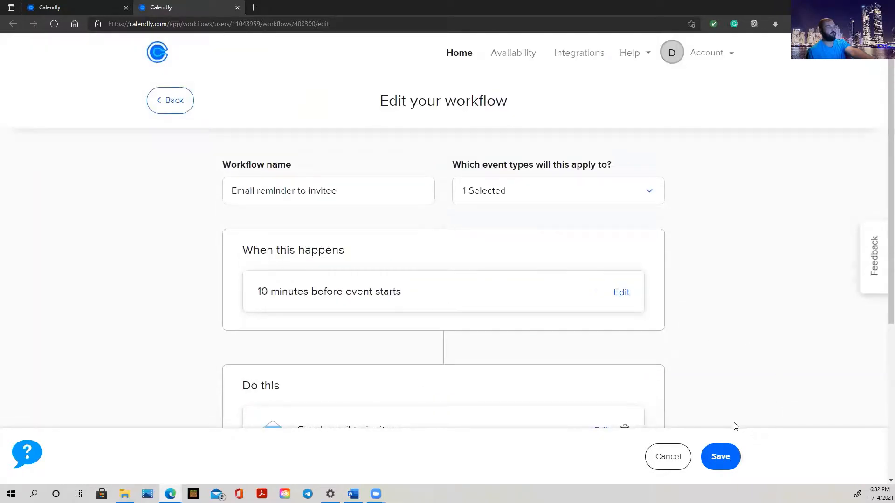
Keep the workflow applied only to Travel Agent Webinar, leave its name unchanged, and save.
click(535, 207)
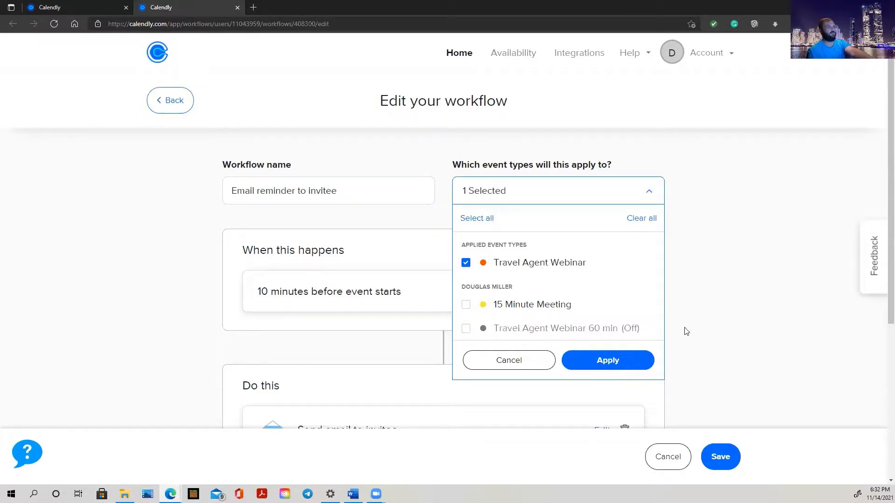
click(610, 362)
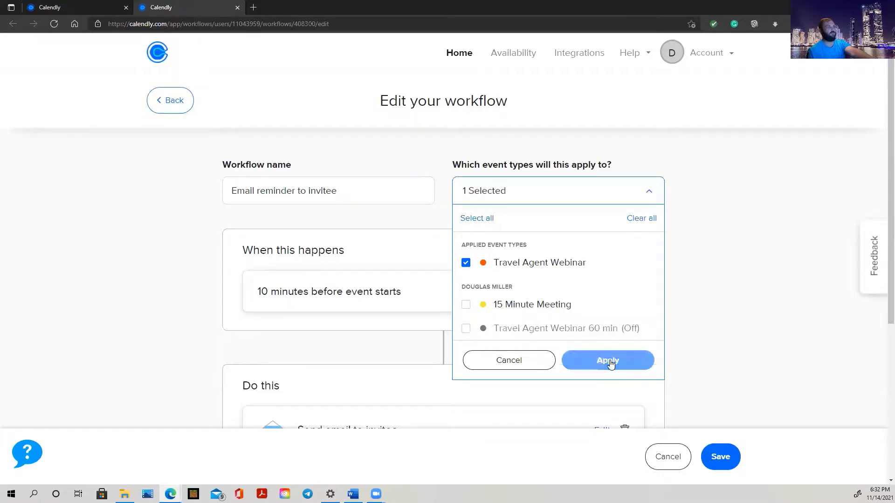
click(350, 191)
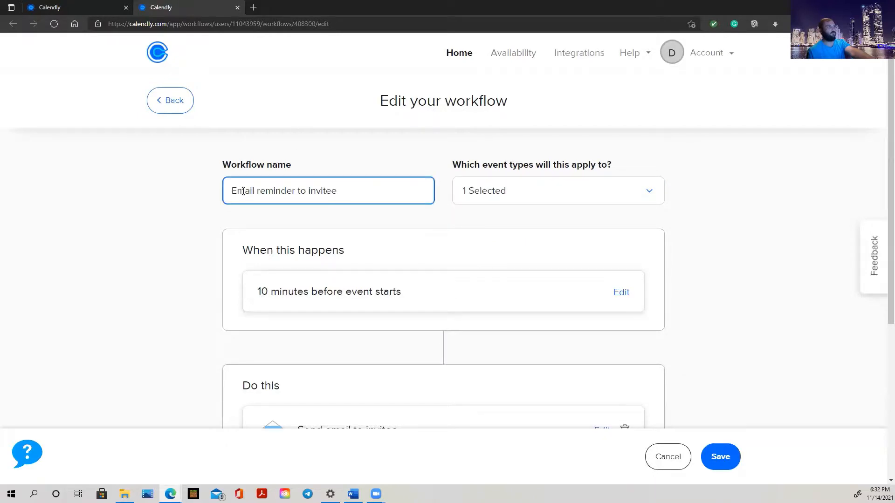
click(708, 337)
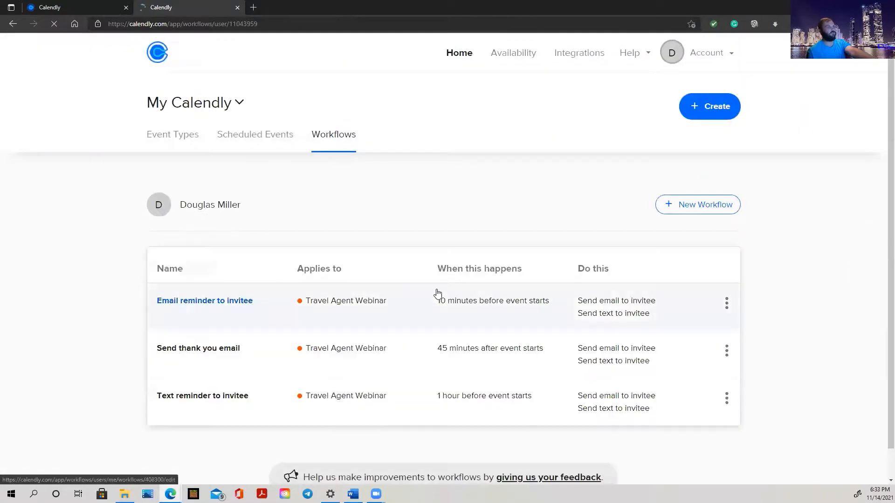
Edit 'Send thank you email' and verify it applies only to Travel Agent Webinar.
click(726, 350)
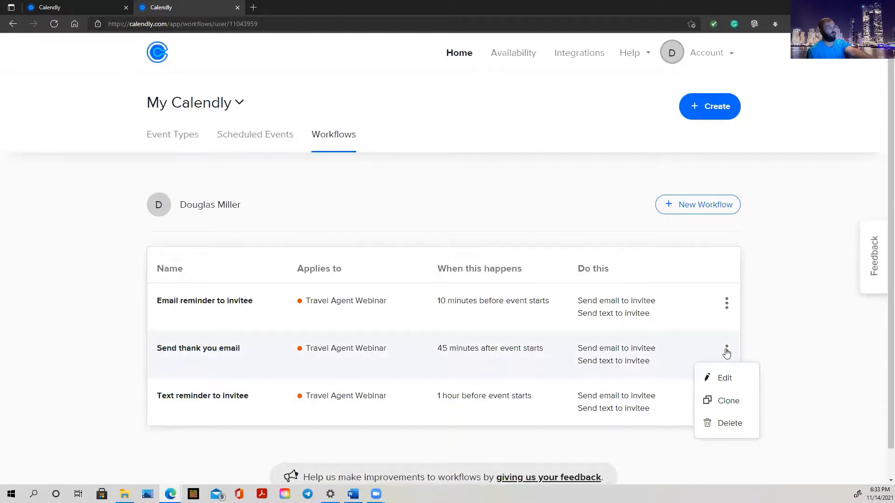
click(723, 377)
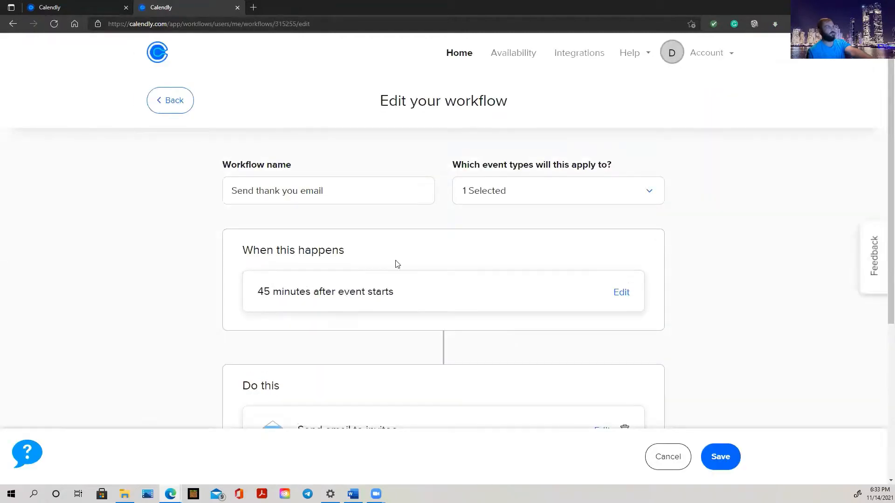
click(379, 191)
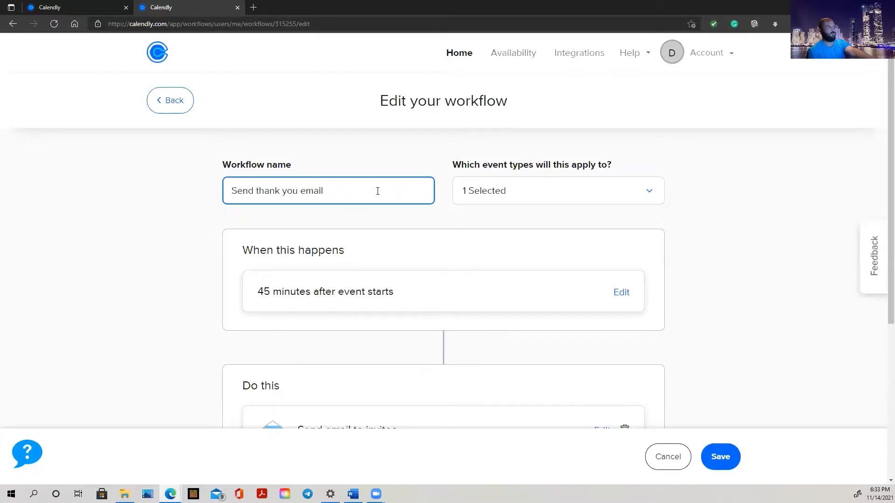
click(595, 195)
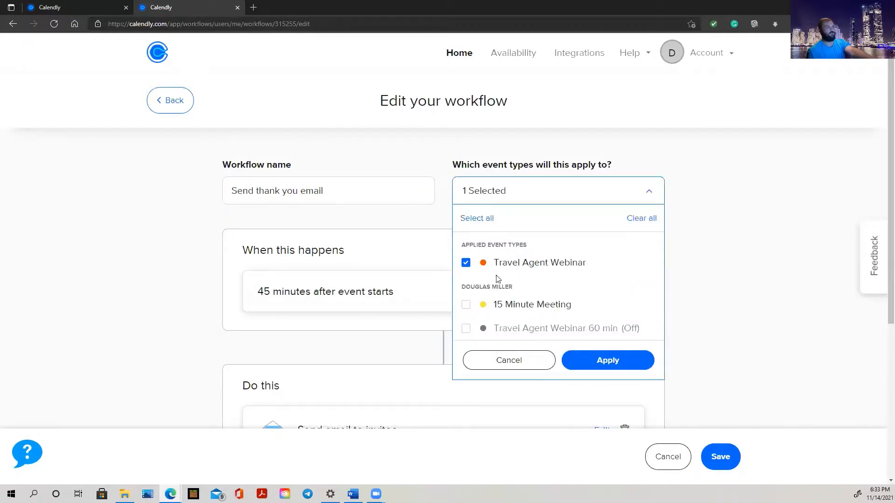
click(769, 228)
scroll(386, 267, down, 1)
scroll(386, 266, down, 1)
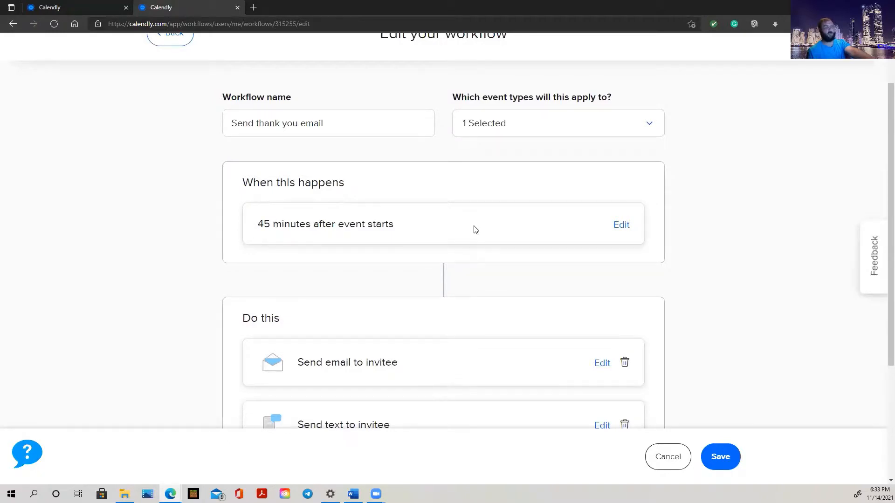
click(622, 225)
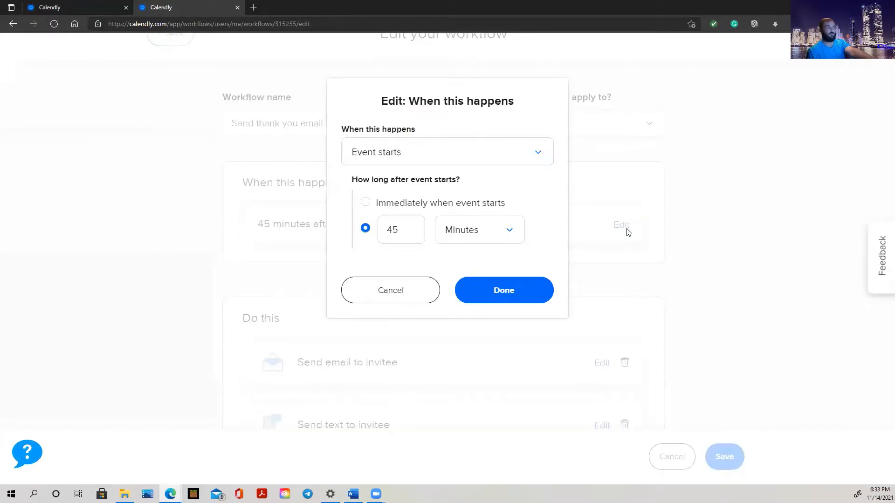
click(504, 152)
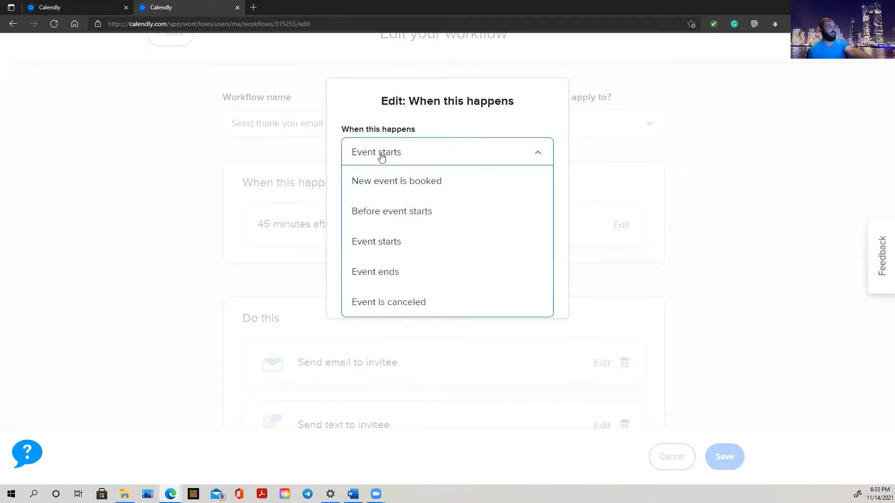
click(638, 163)
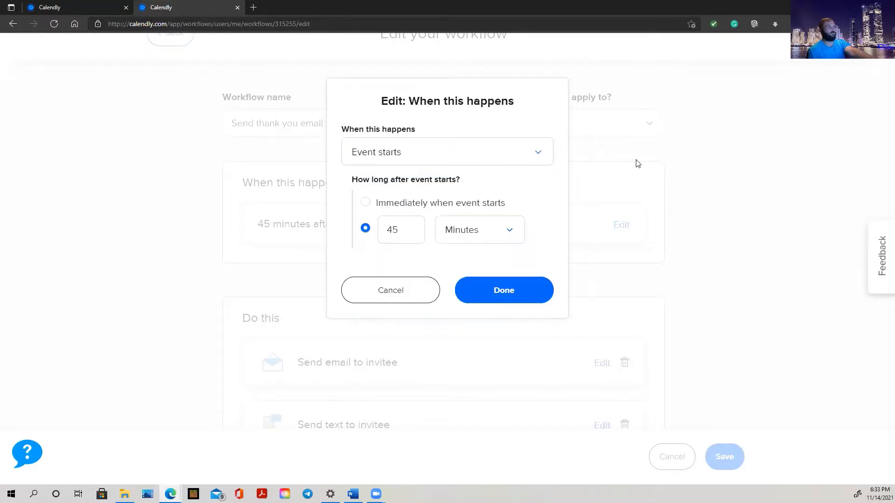
click(400, 298)
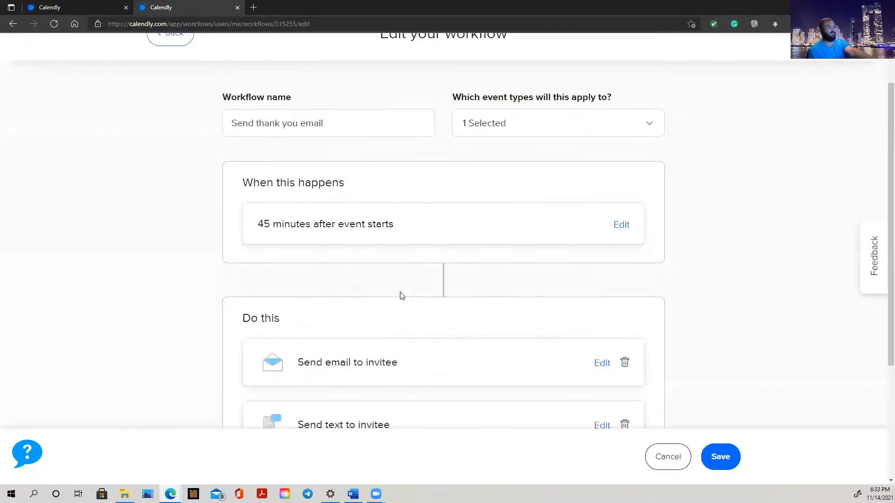
scroll(512, 252, down, 4)
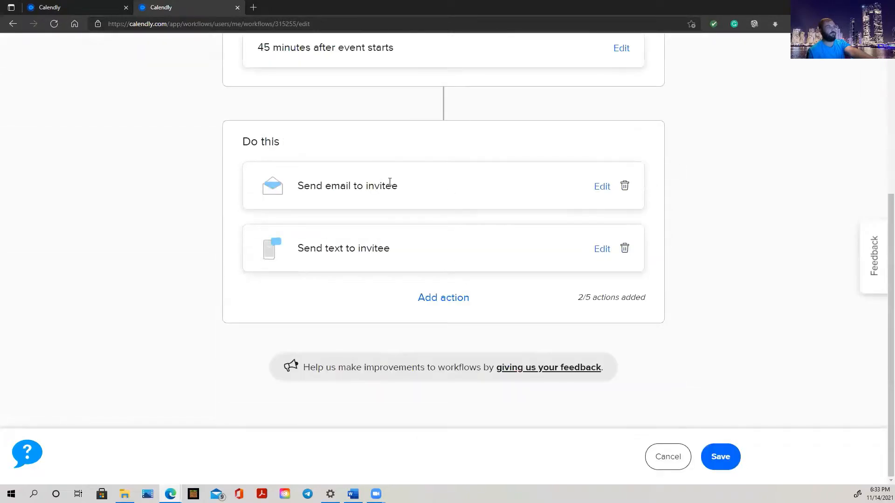
Read through the thank-you email unchanged, then bring up the Send text to invitee message.
click(602, 187)
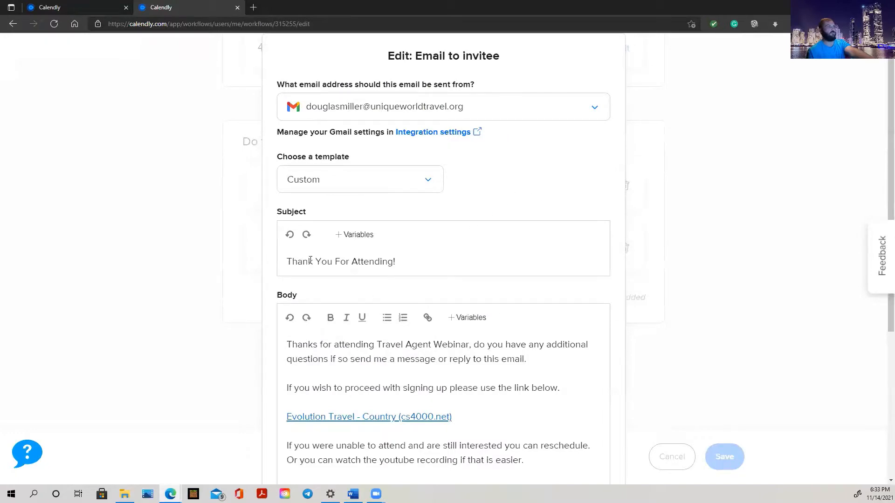
scroll(320, 194, down, 4)
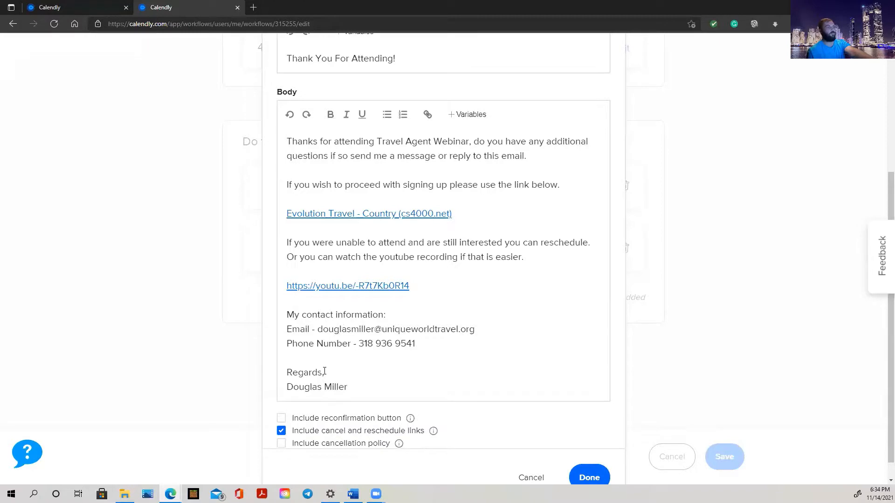
scroll(435, 368, down, 1)
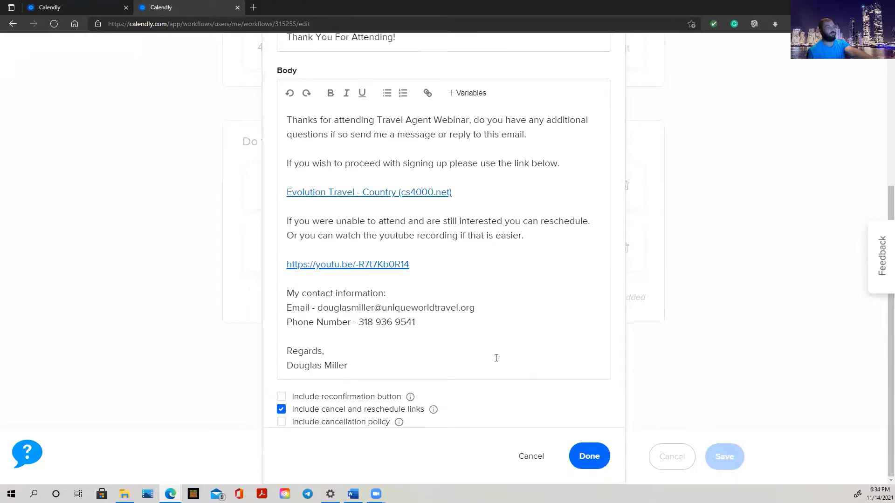
click(529, 455)
click(602, 249)
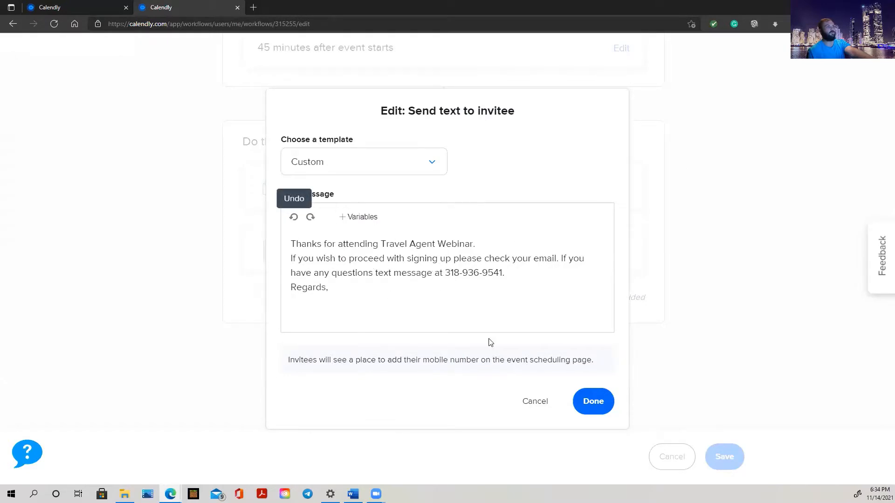
Keep the Custom text template, close the message unchanged, and exit the workflow without saving.
click(370, 167)
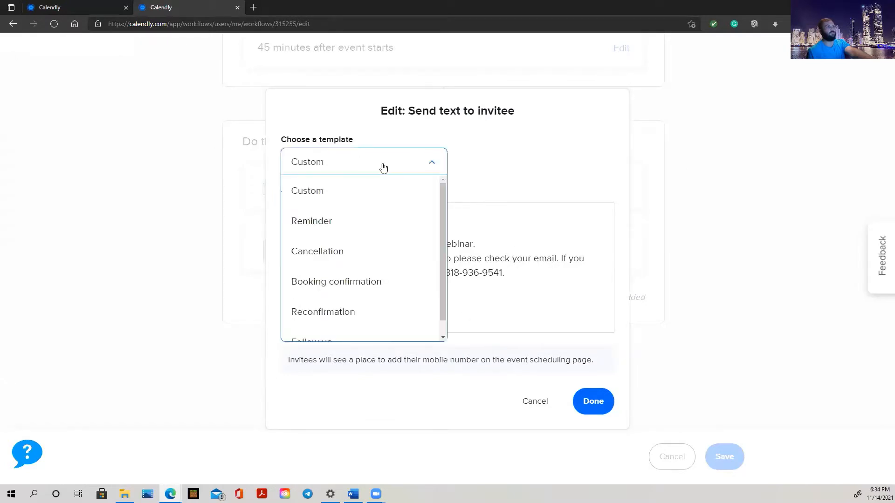
click(560, 154)
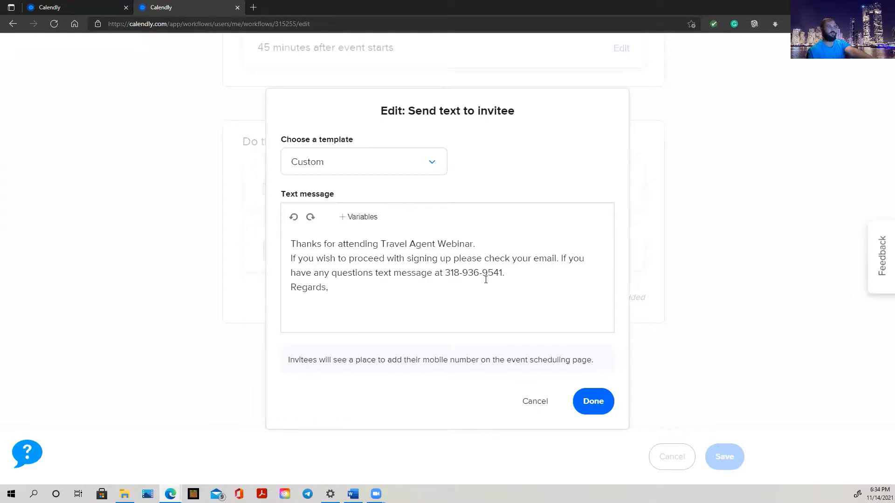
click(534, 401)
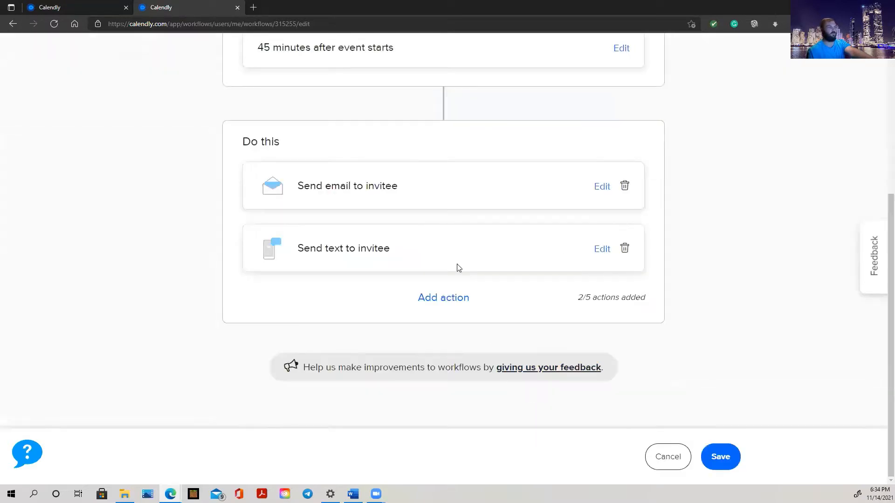
scroll(710, 251, up, 4)
scroll(712, 250, up, 1)
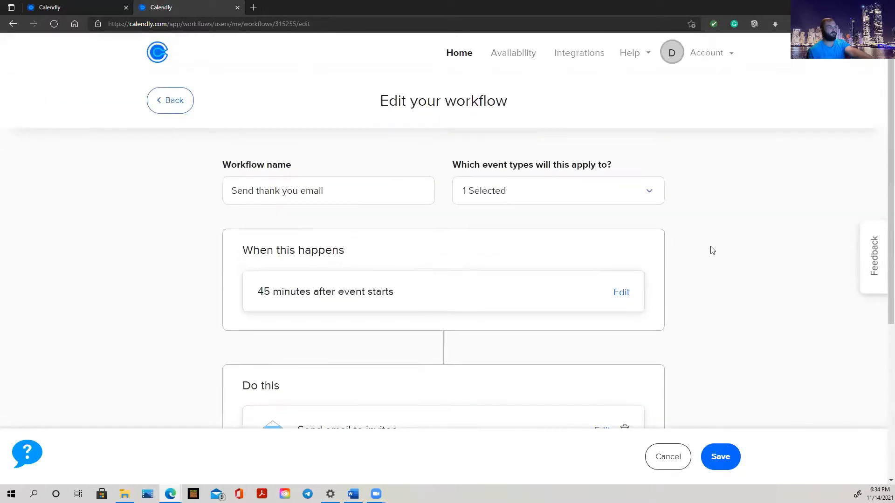
scroll(712, 250, down, 5)
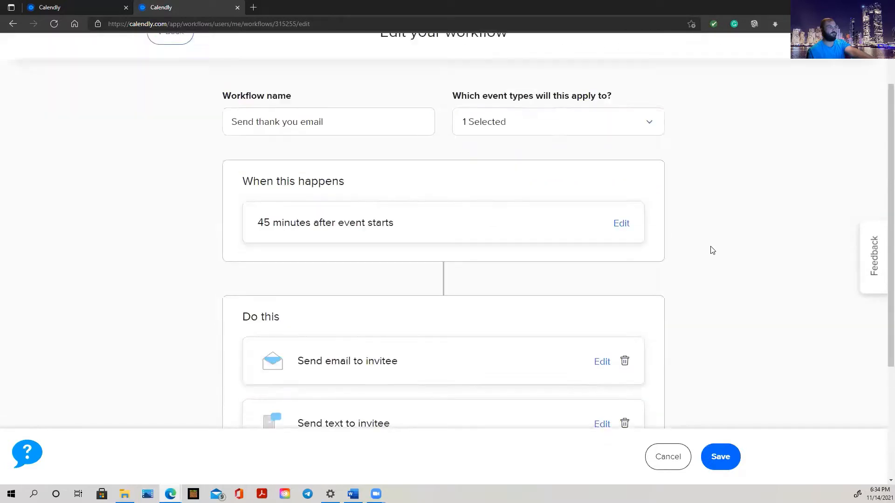
click(665, 459)
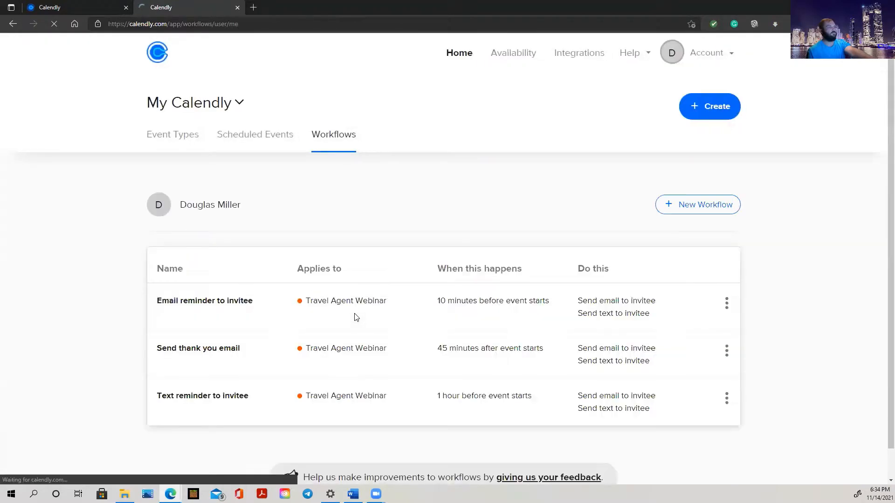
Edit 'Text reminder to invitee' and check which event types it applies to.
scroll(356, 317, down, 1)
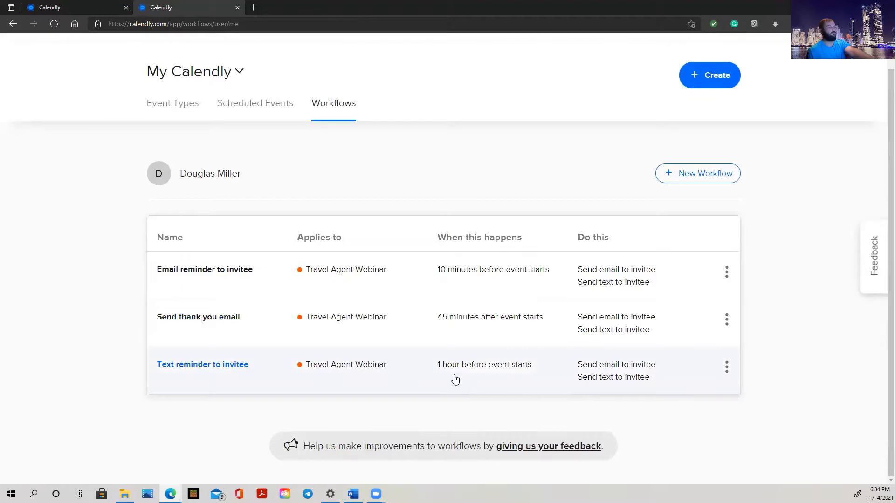
click(727, 367)
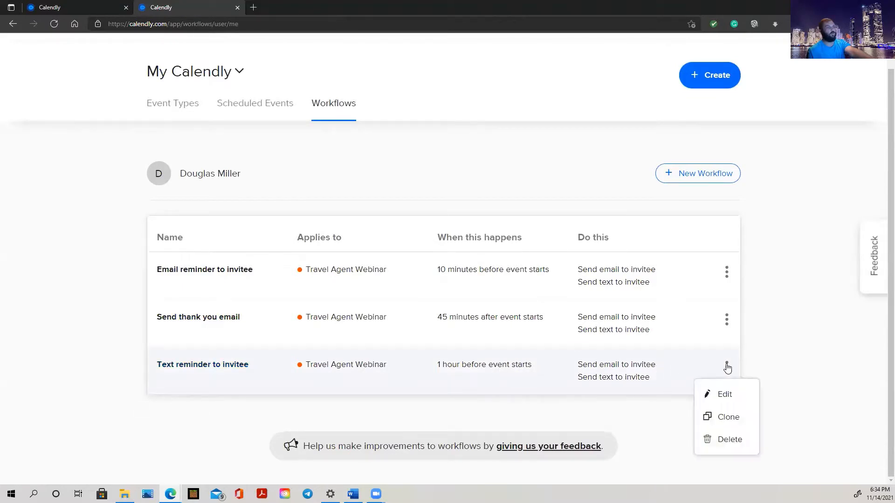
click(726, 396)
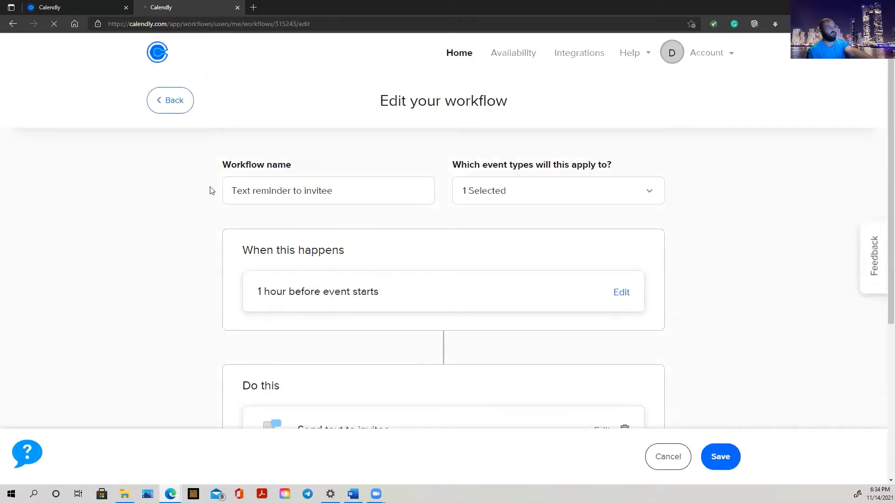
click(650, 192)
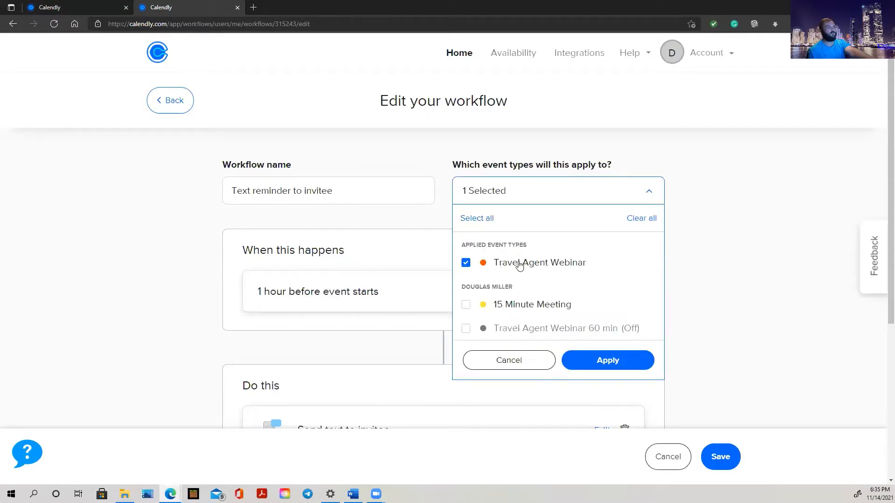
click(781, 227)
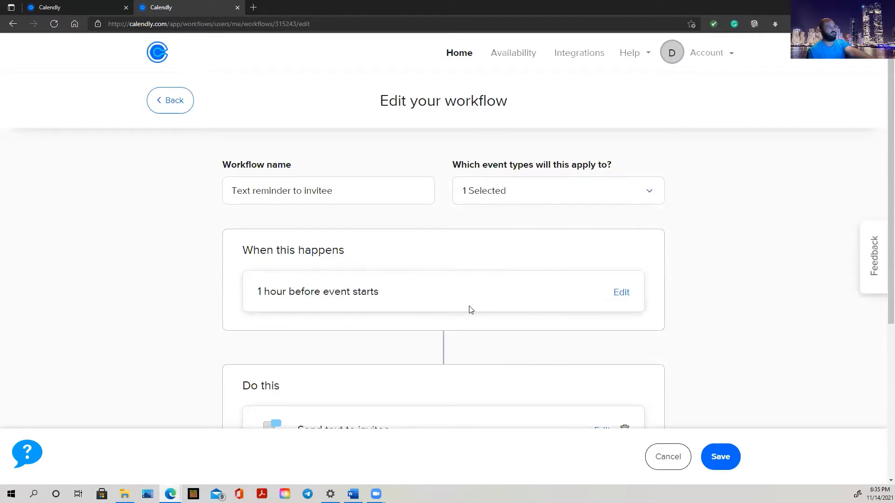
scroll(471, 307, down, 3)
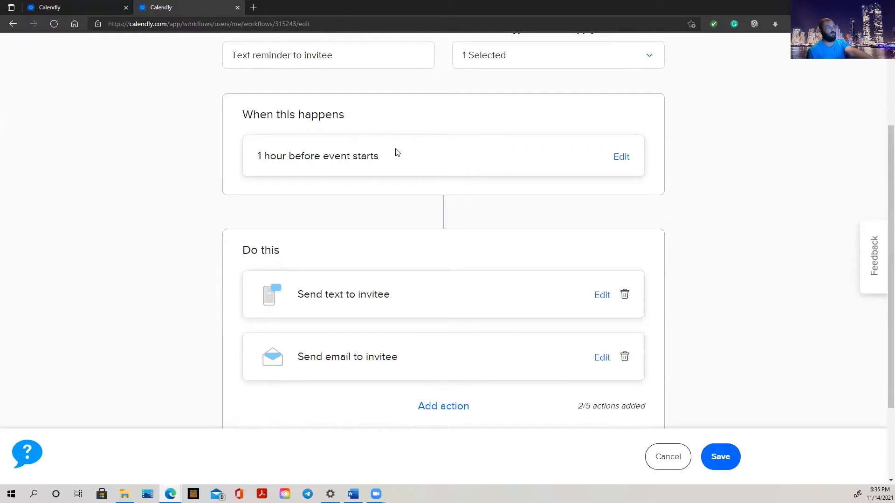
Review the 1-hour-before trigger and the text message, closing both unchanged.
click(622, 158)
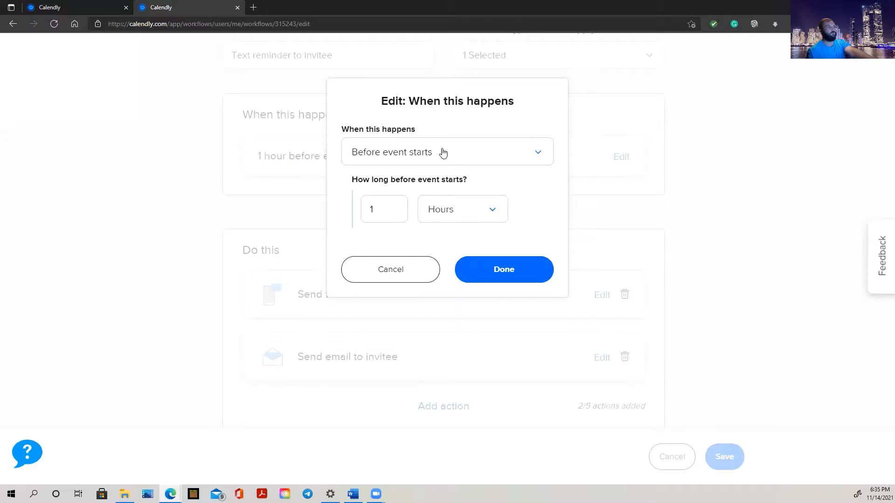
click(404, 279)
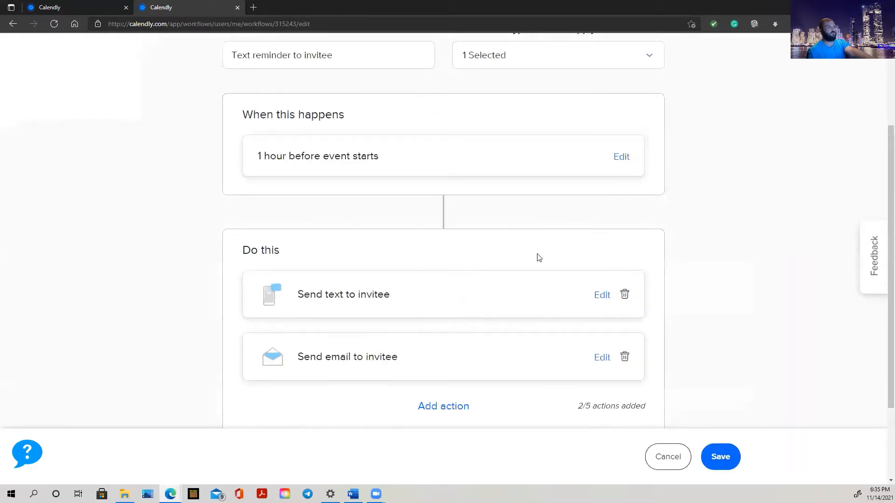
scroll(539, 258, down, 2)
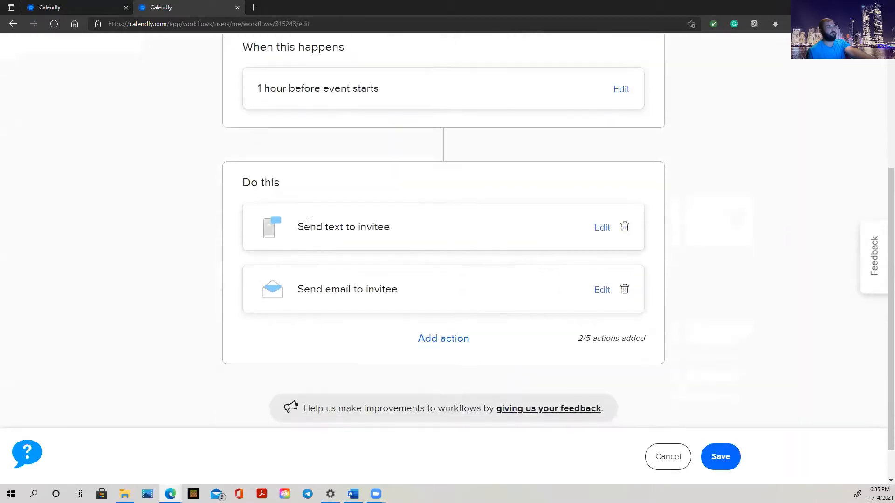
click(600, 229)
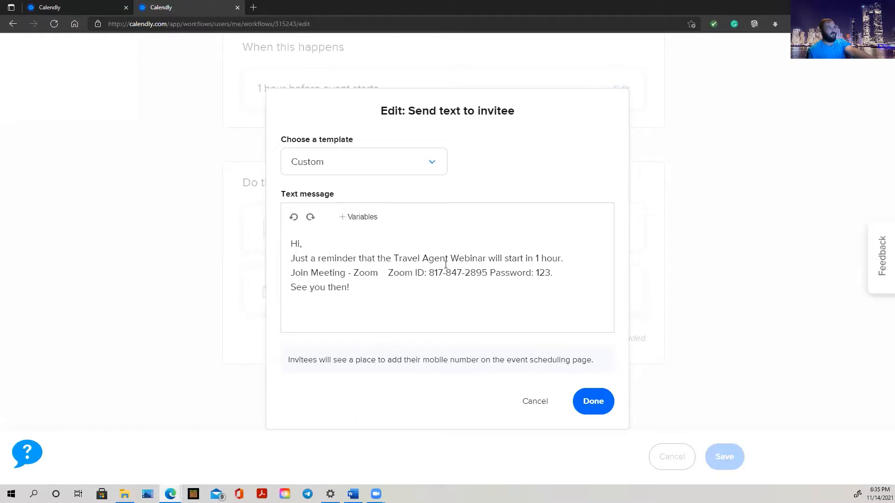
click(535, 401)
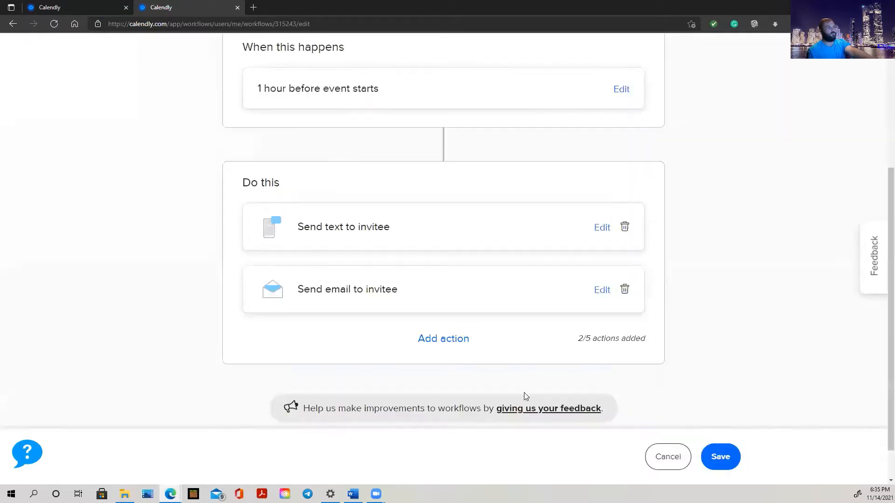
click(601, 290)
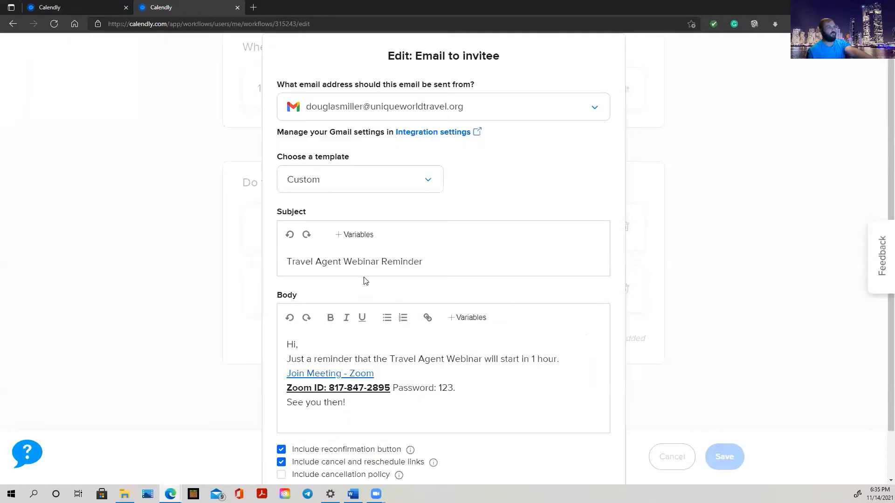
scroll(409, 193, down, 2)
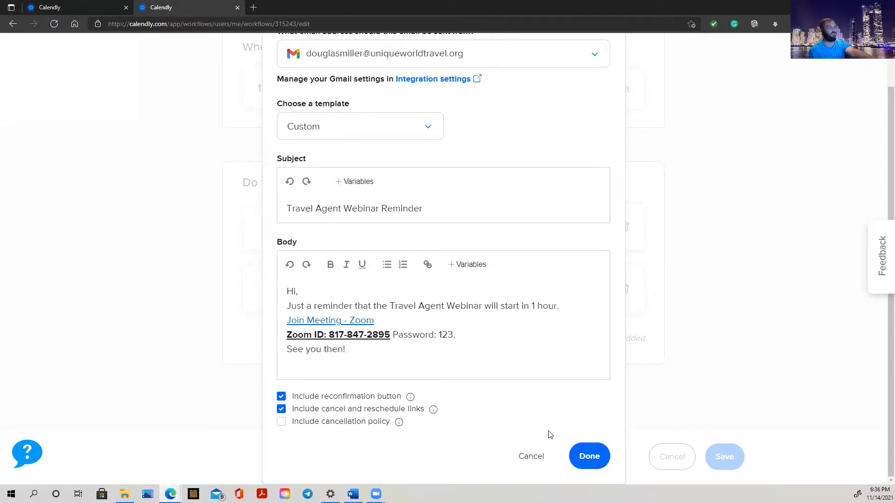
click(530, 457)
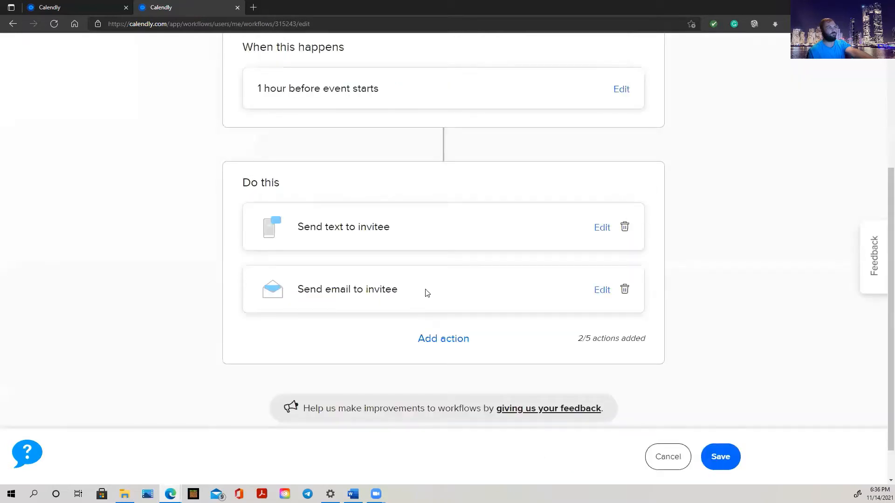
Go back to the Workflows list showing the 10-minute, 45-minute and 1-hour webinar workflows.
scroll(425, 293, up, 5)
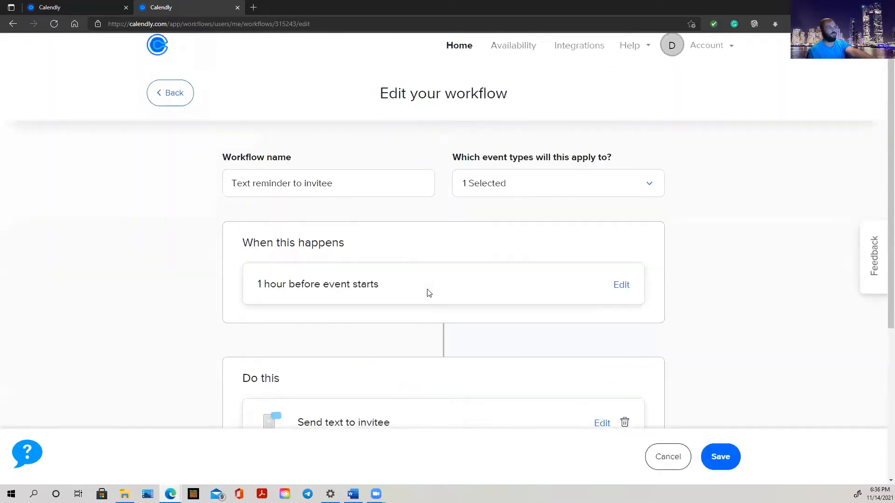
click(181, 111)
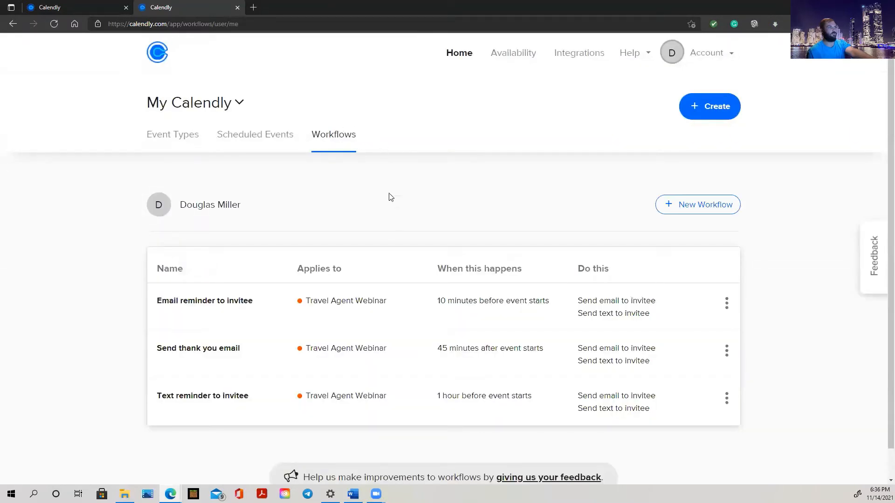
scroll(410, 233, down, 1)
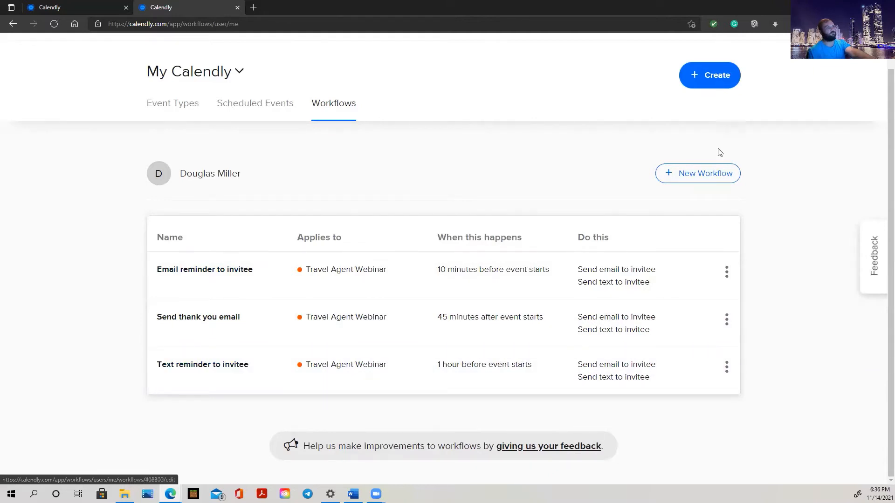
click(707, 179)
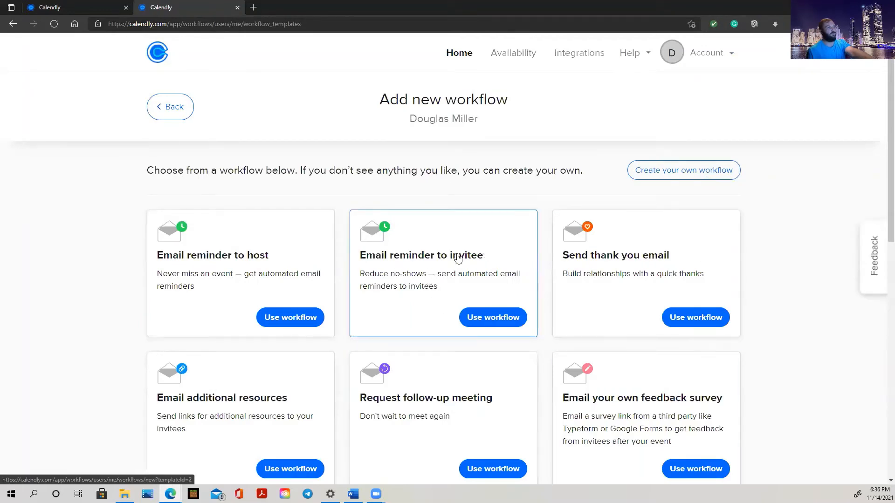
scroll(458, 257, down, 1)
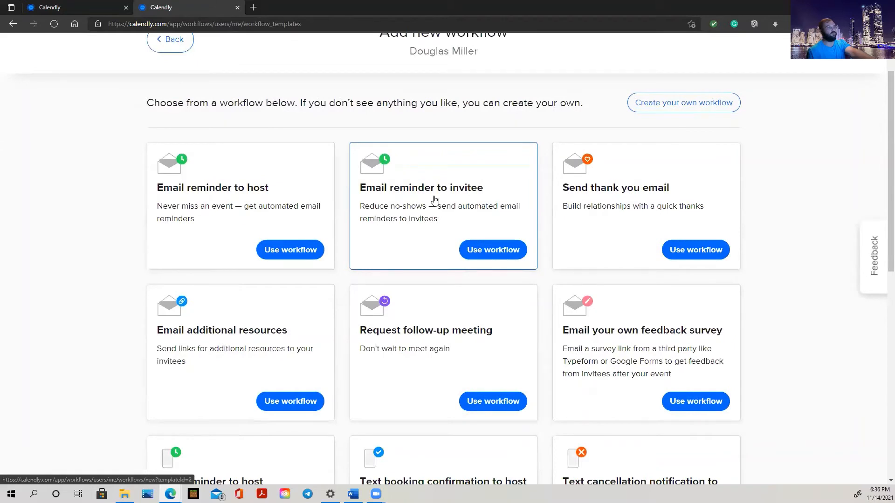
scroll(434, 200, down, 1)
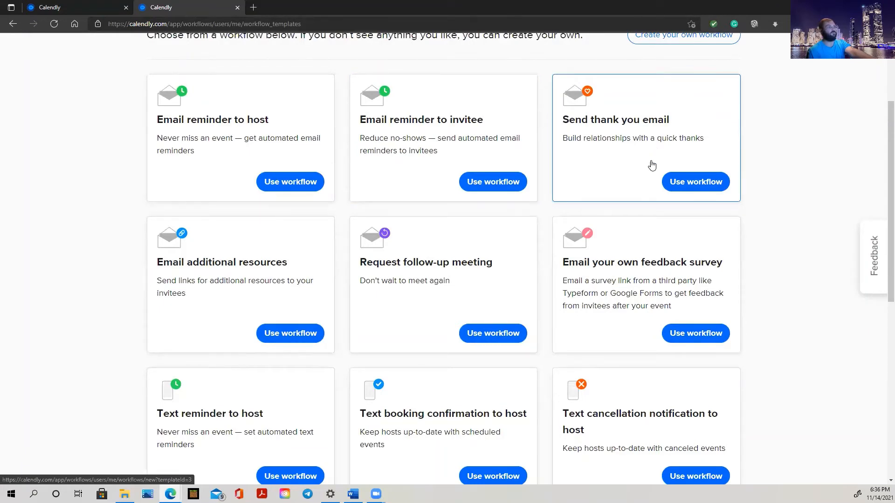
click(482, 185)
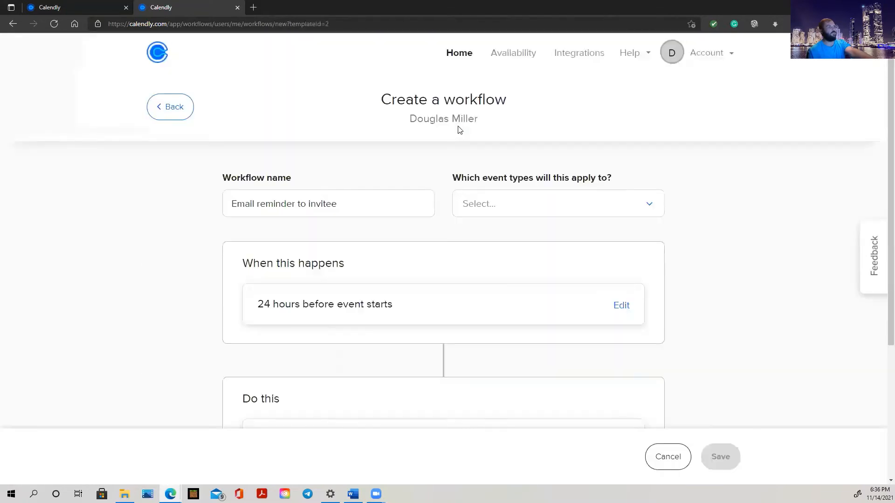
scroll(413, 262, down, 5)
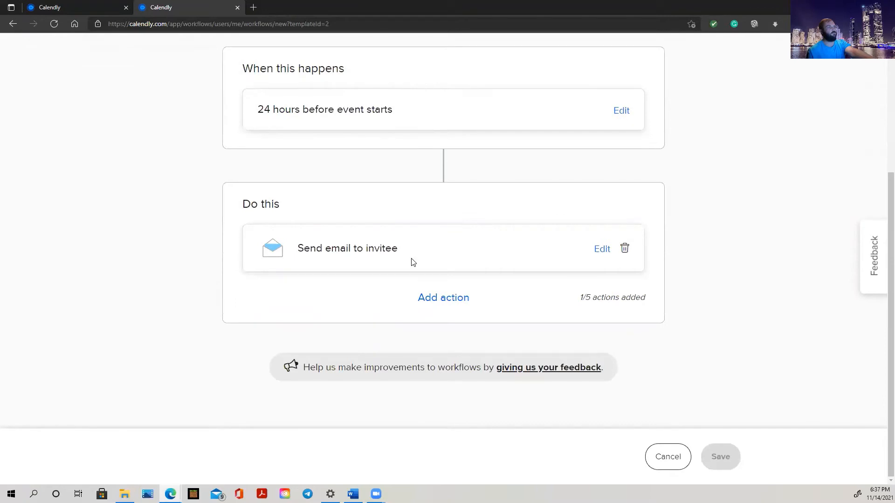
scroll(466, 327, up, 5)
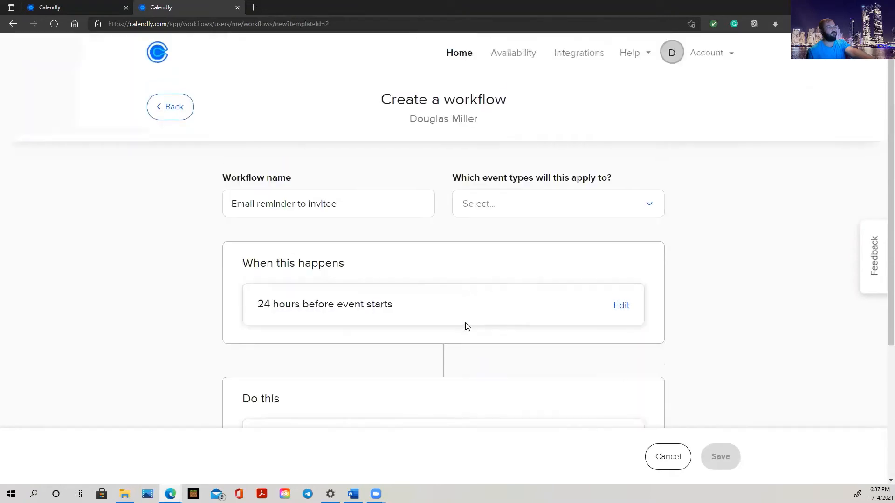
click(170, 102)
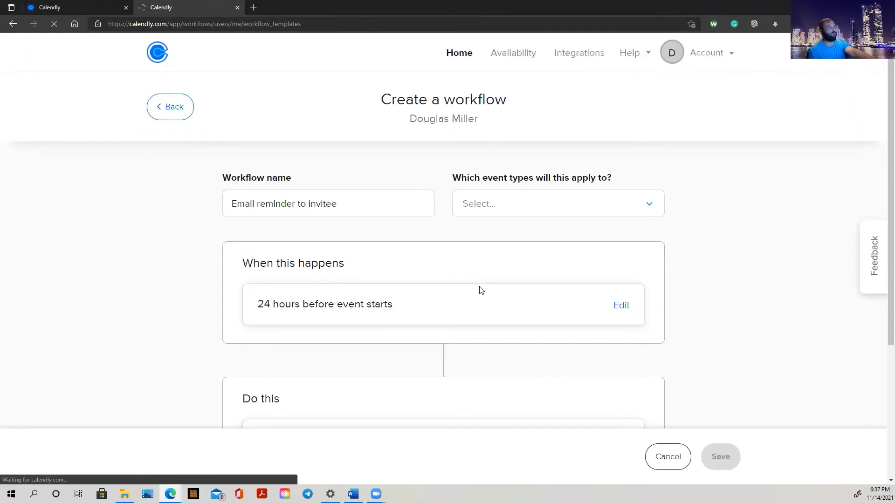
scroll(481, 290, down, 7)
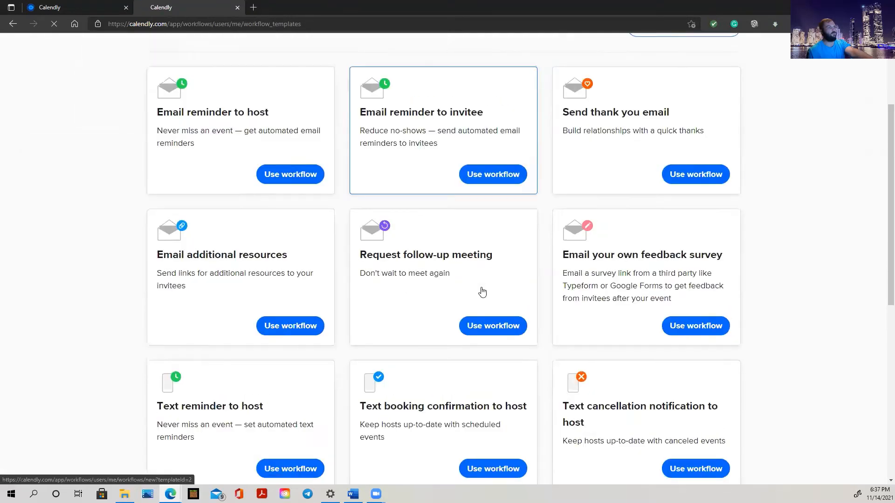
scroll(457, 252, down, 4)
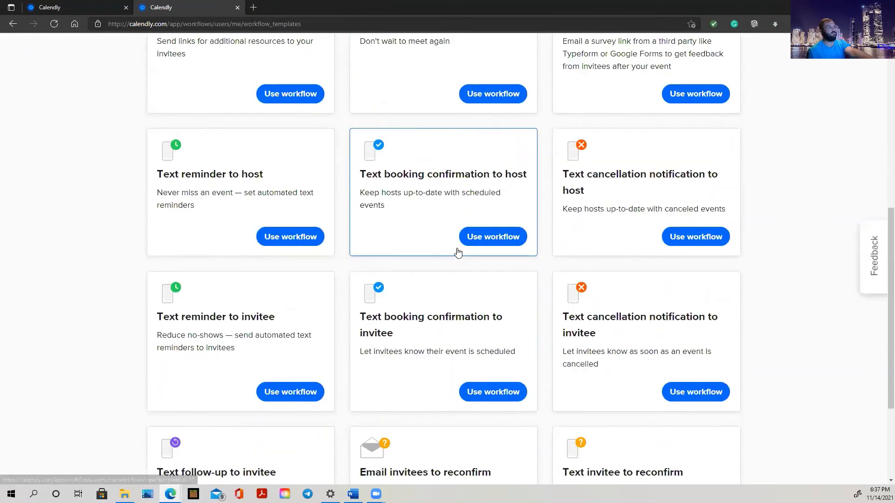
scroll(457, 252, up, 11)
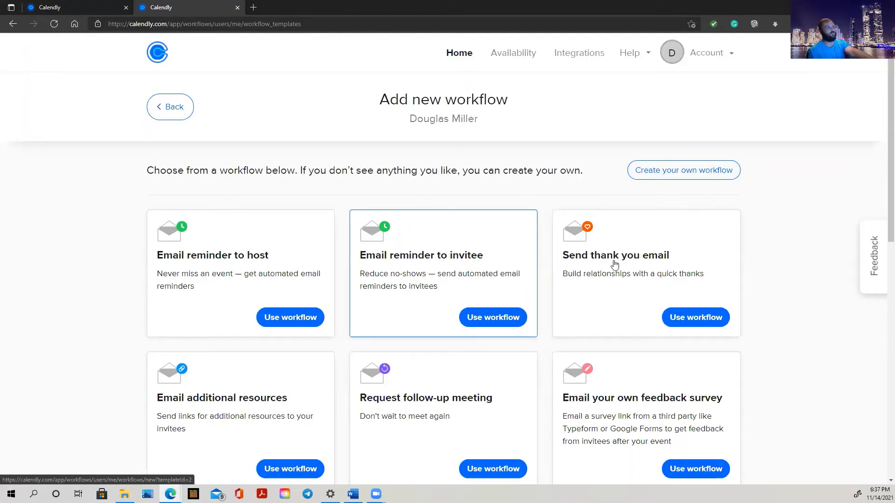
click(176, 106)
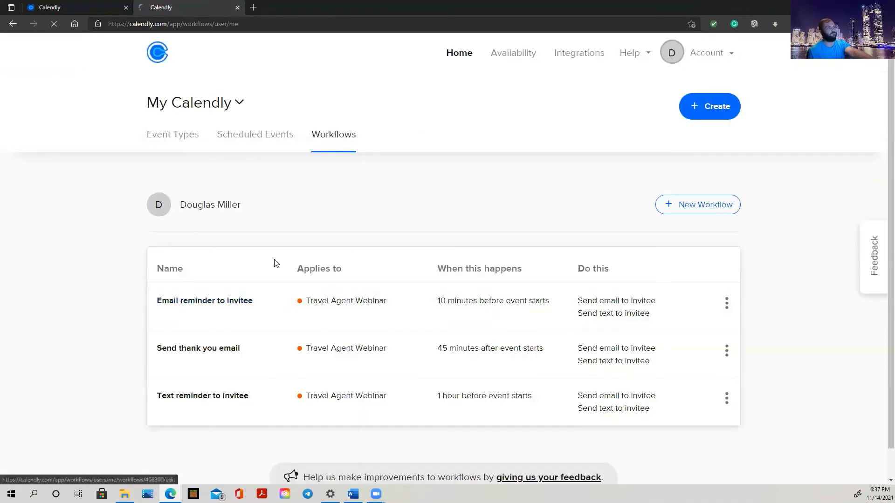
Glance at the upcoming Scheduled Events, then switch back to the Event Types list.
click(254, 142)
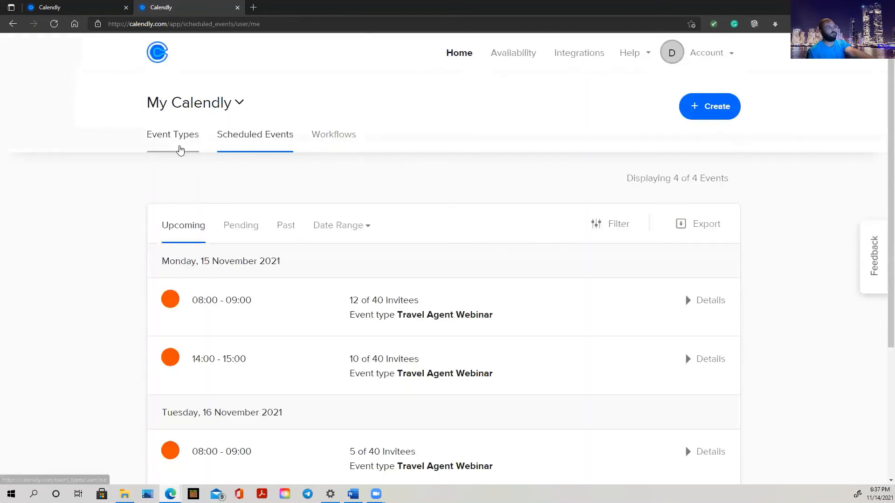
scroll(298, 303, down, 4)
scroll(298, 304, up, 4)
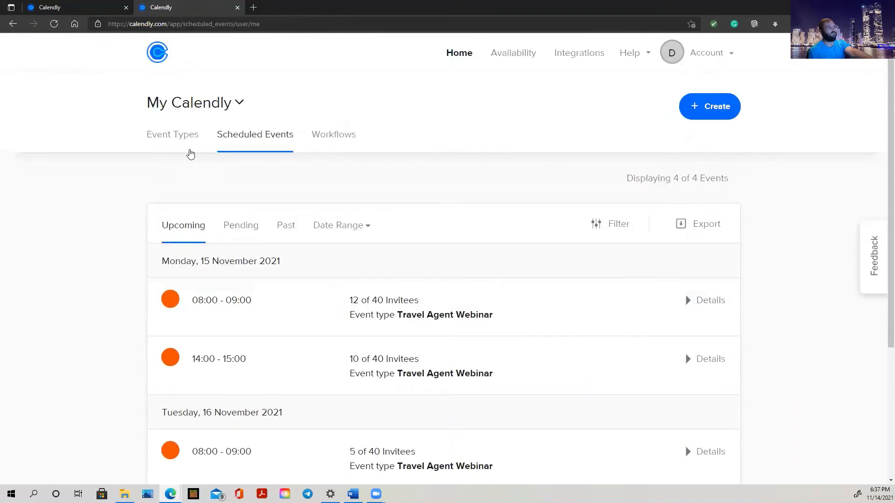
click(176, 135)
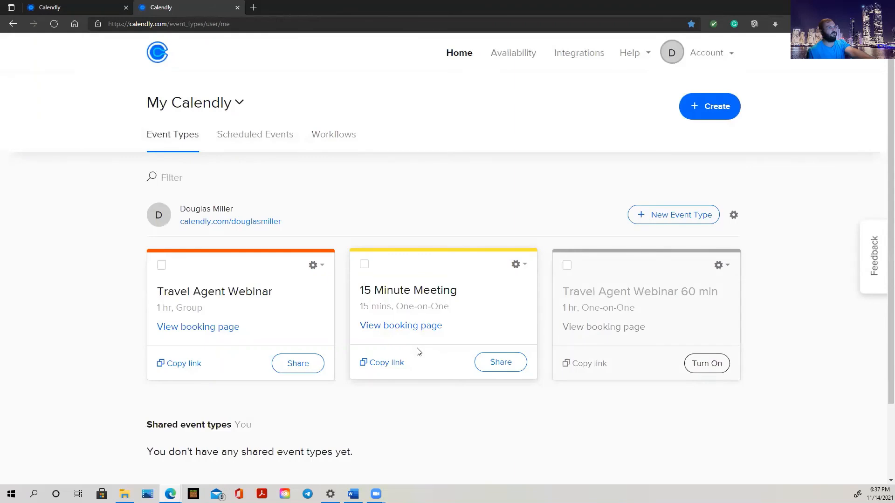
scroll(444, 283, down, 2)
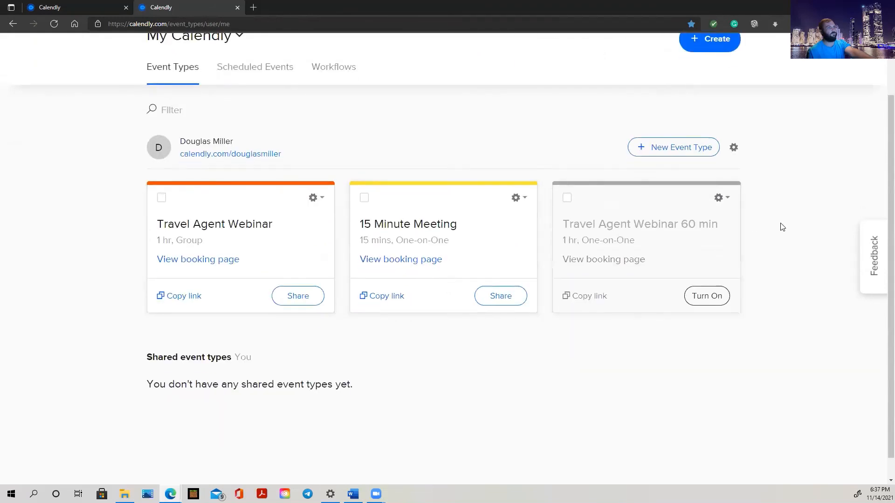